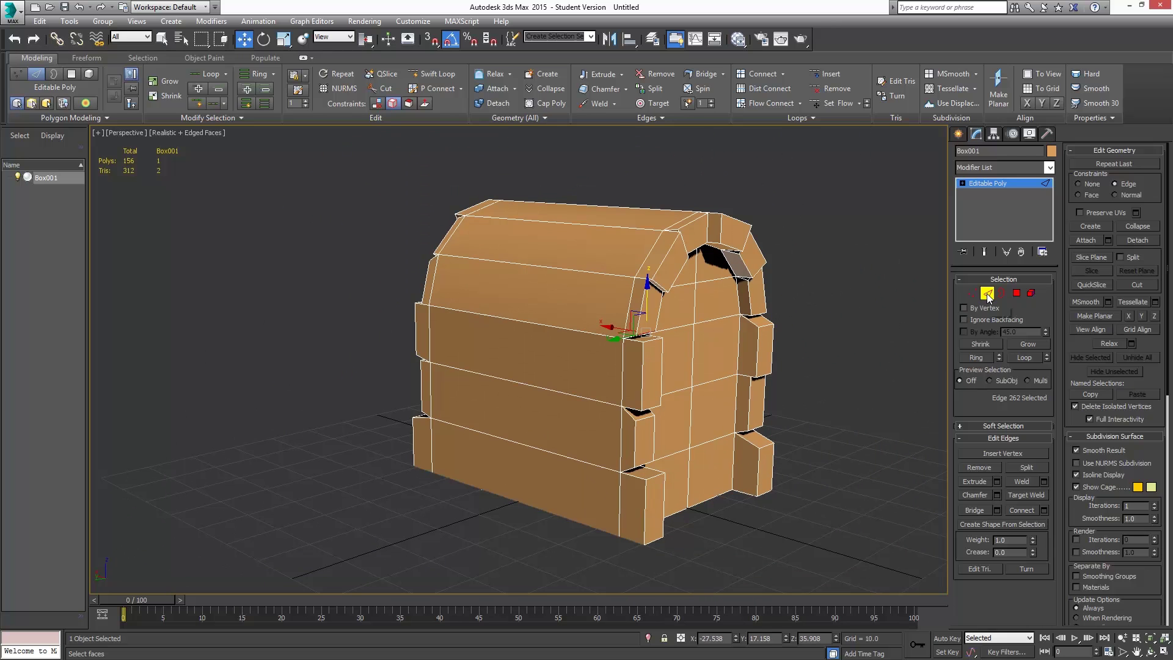
Switch to 3ds Max and select the ring of wide plank polygons running around the chest at polygon level
key(6)
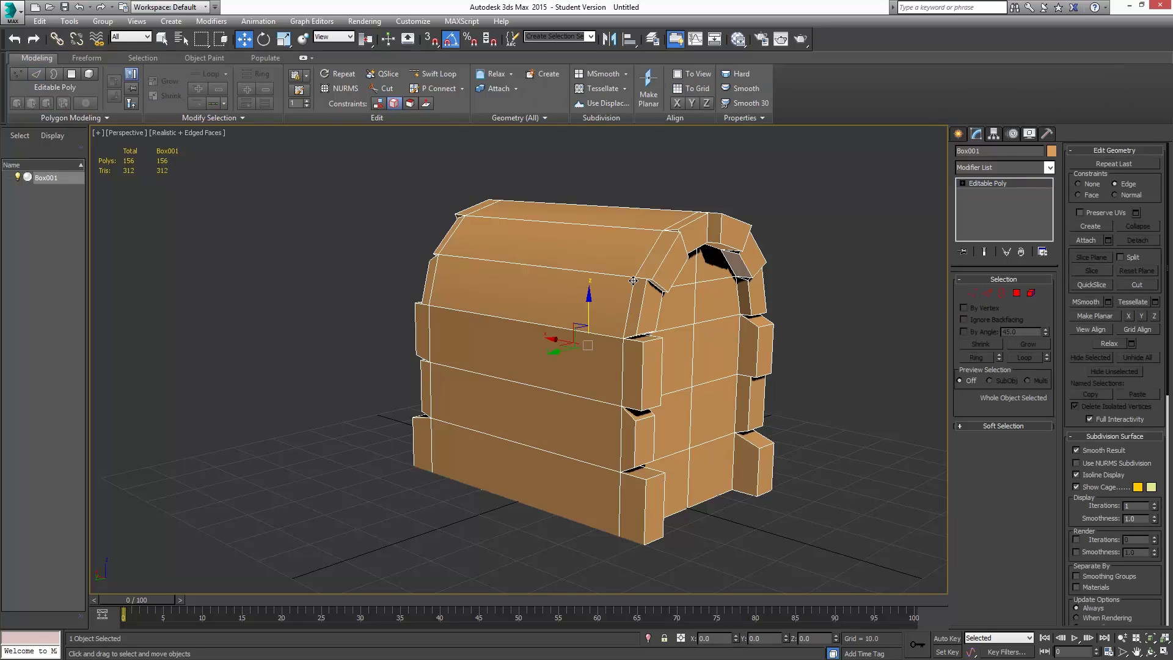
alt+middle_drag(710, 334, 568, 341)
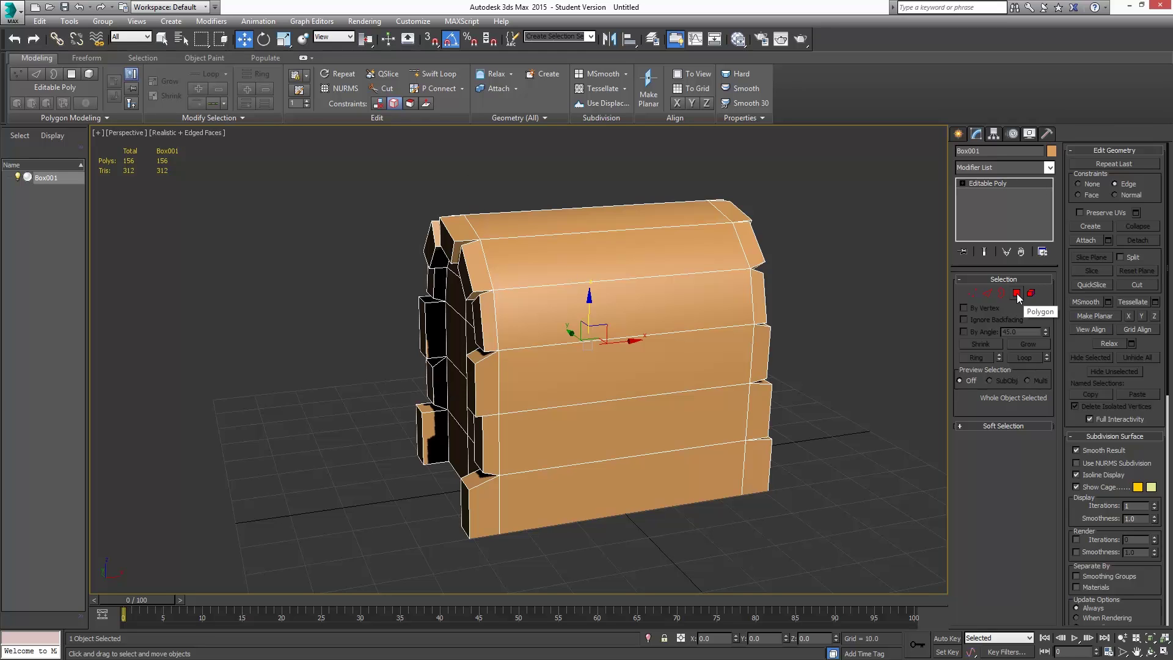
click(1017, 293)
click(623, 495)
shift+click(625, 363)
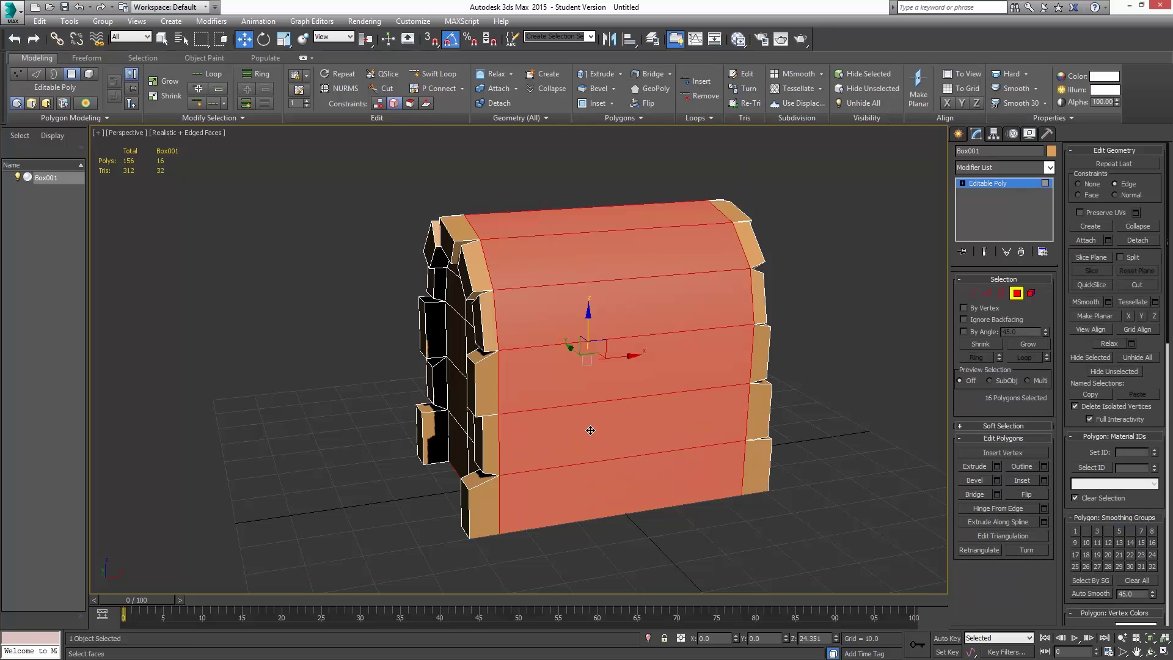
Remove the underside polygons of the chest from the selection, keeping the front, lid and back planks selected
alt+middle_drag(629, 417, 602, 410)
alt+click(596, 411)
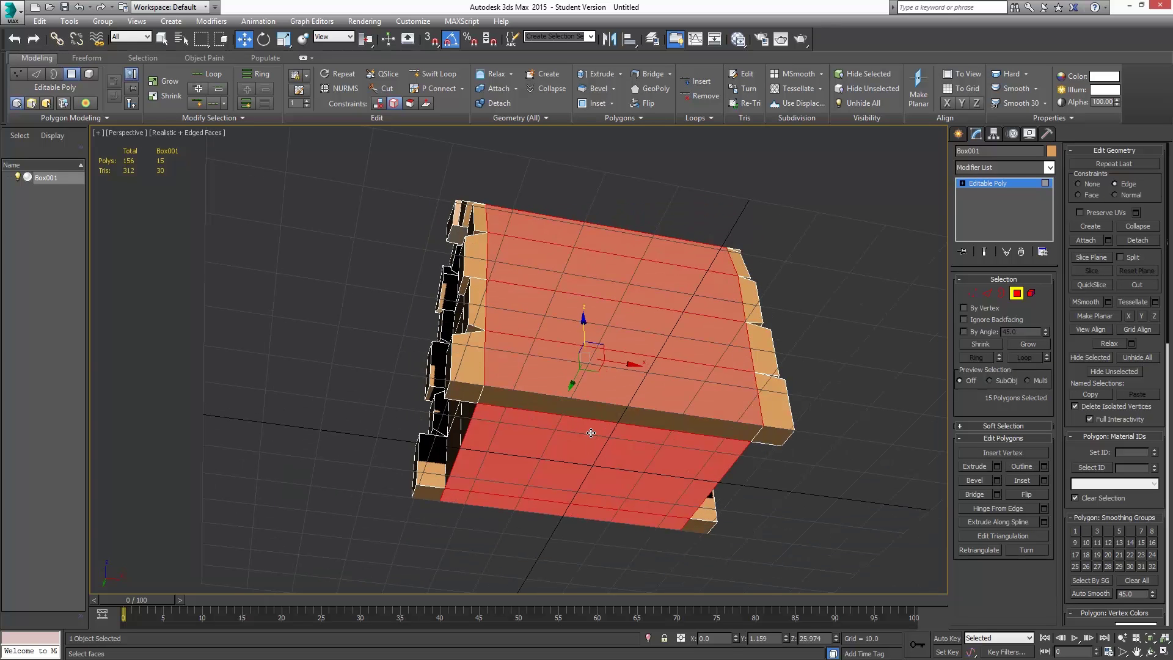
alt+click(587, 440)
alt+click(558, 486)
alt+click(553, 507)
alt+middle_drag(542, 392, 557, 413)
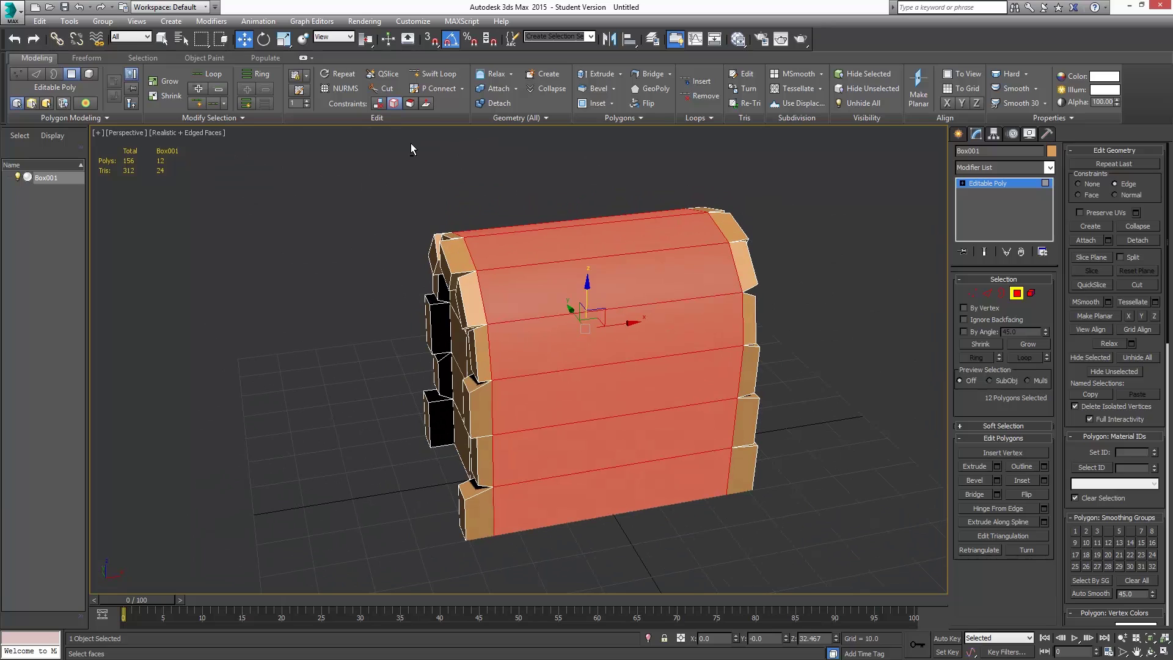
Clone the selected polygons as an element while scaling them along X into a narrow central strip
click(284, 39)
alt+middle_drag(676, 309, 650, 304)
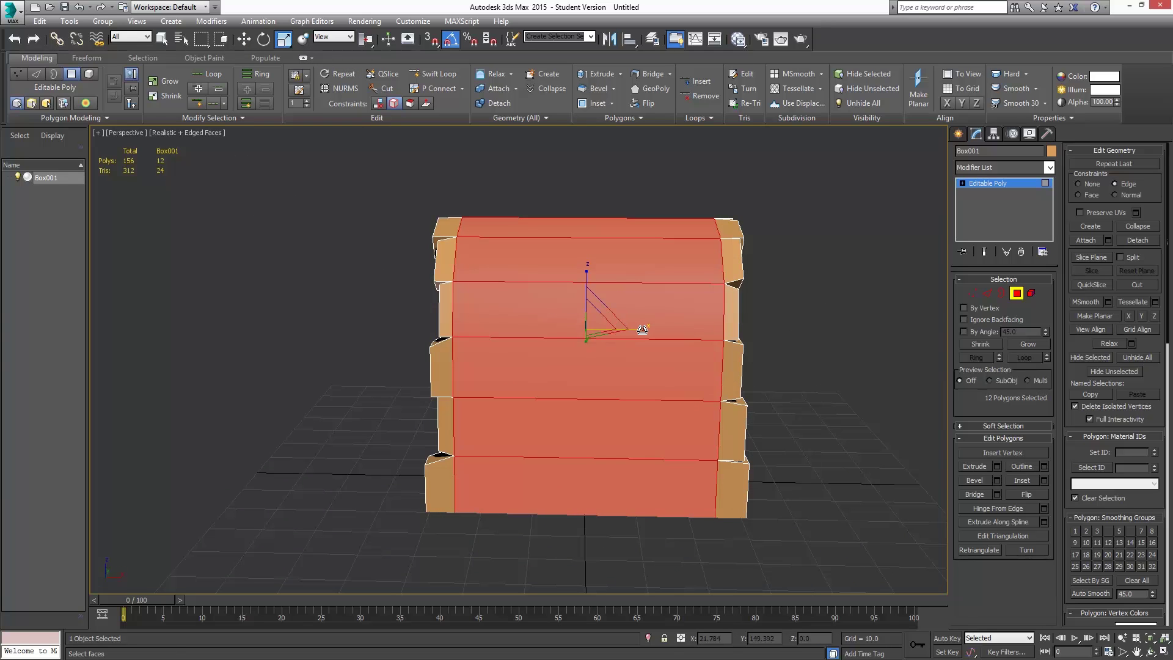
shift+drag(642, 330, 409, 304)
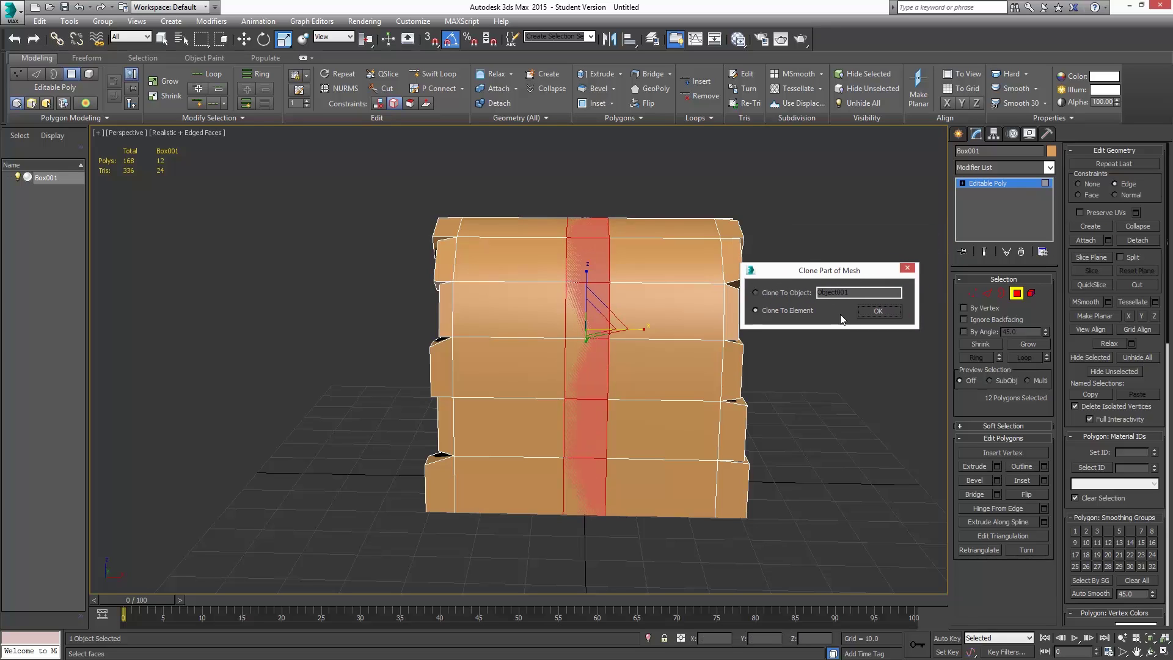
click(894, 313)
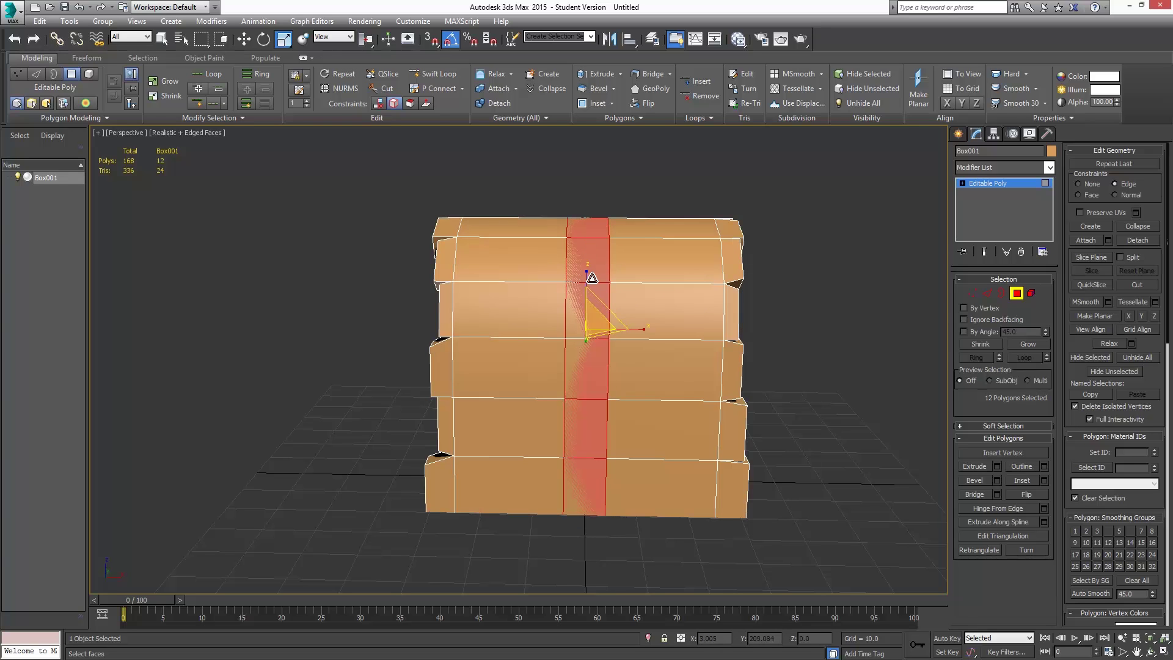
Undo the strip clone and redo it to compare the chest without and with the strip
alt+middle_drag(605, 376, 644, 377)
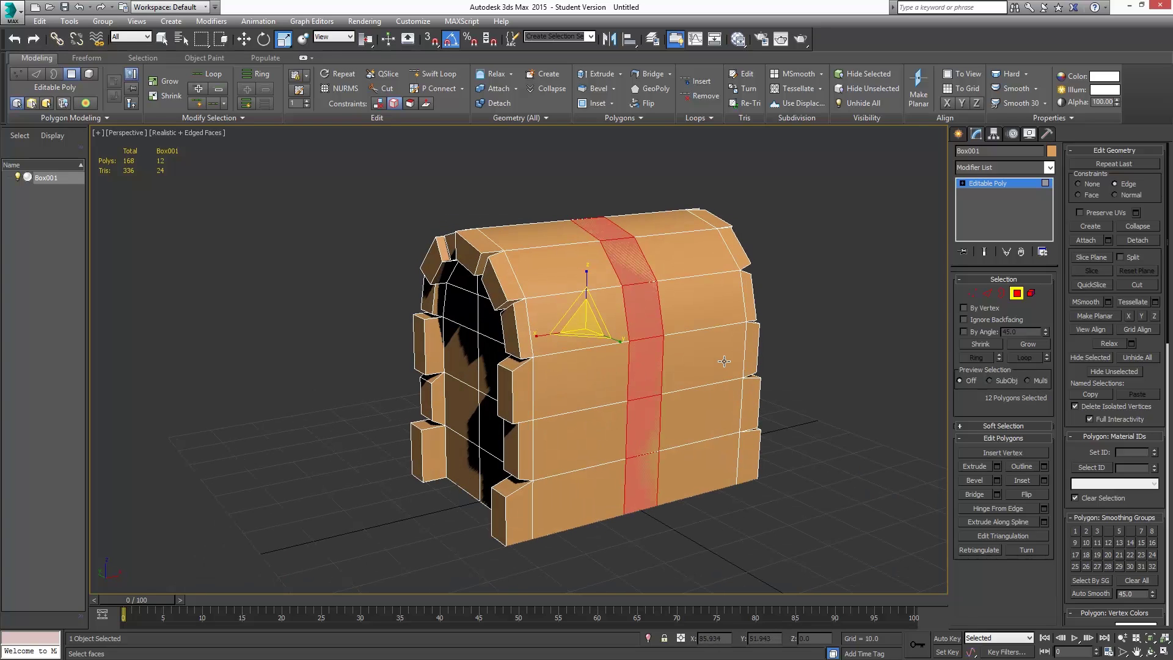
key(ctrl+z)
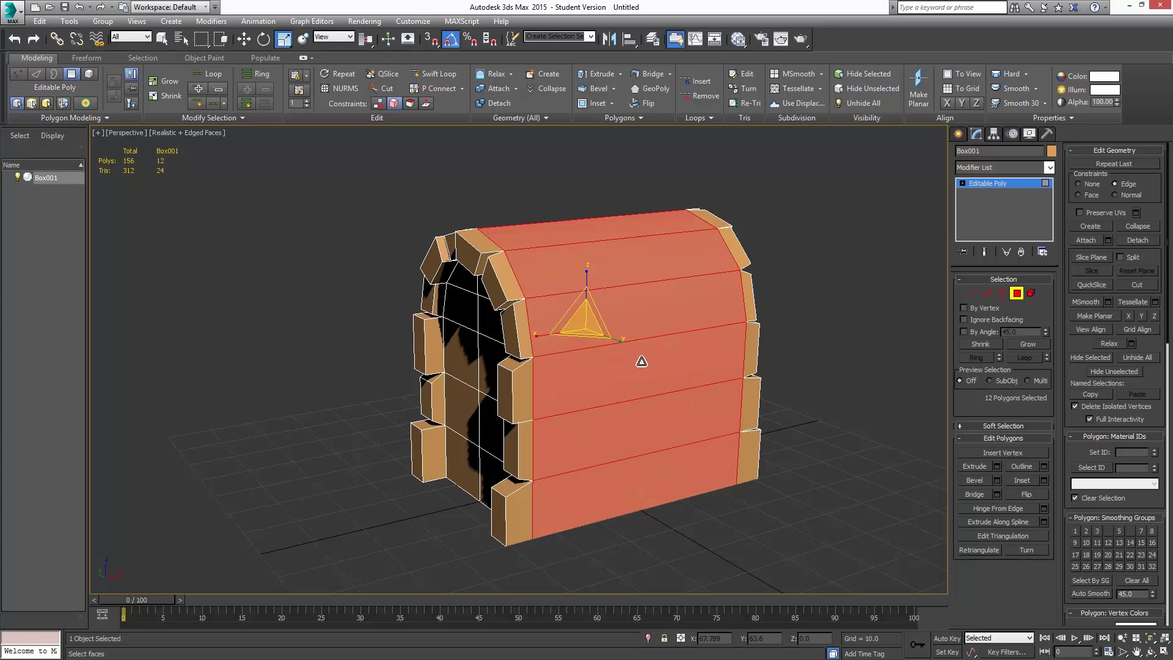
click(33, 39)
alt+middle_drag(770, 406, 750, 391)
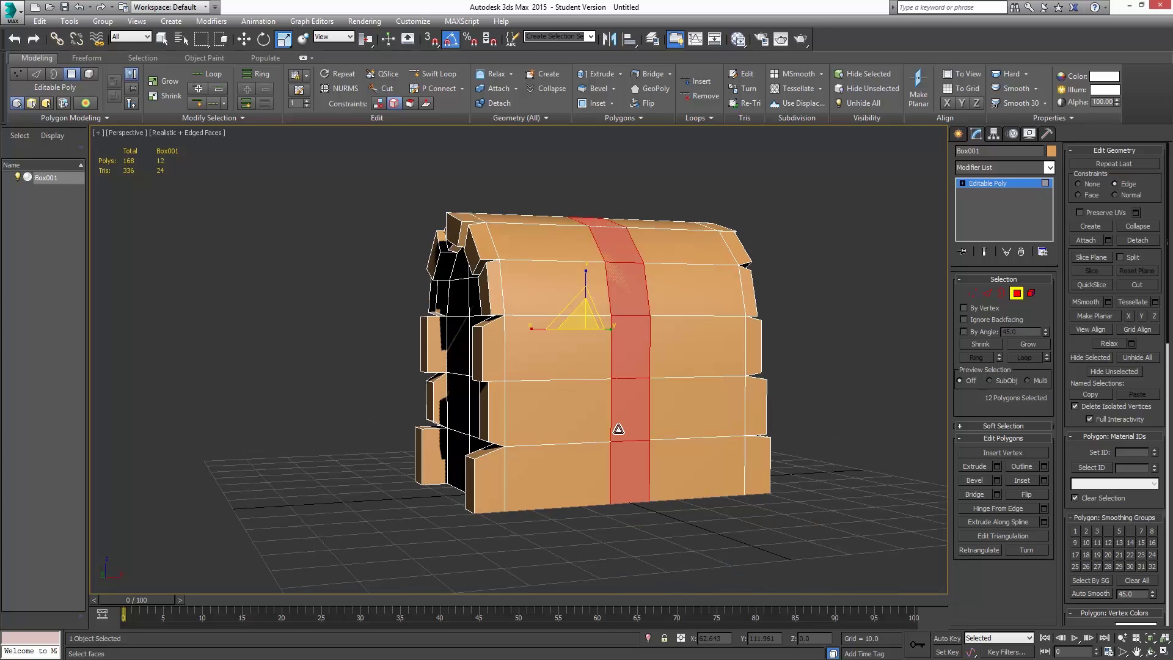
Select the three lower strip polygons on one long side of the chest, below the lid
click(629, 453)
ctrl+click(626, 387)
ctrl+click(630, 348)
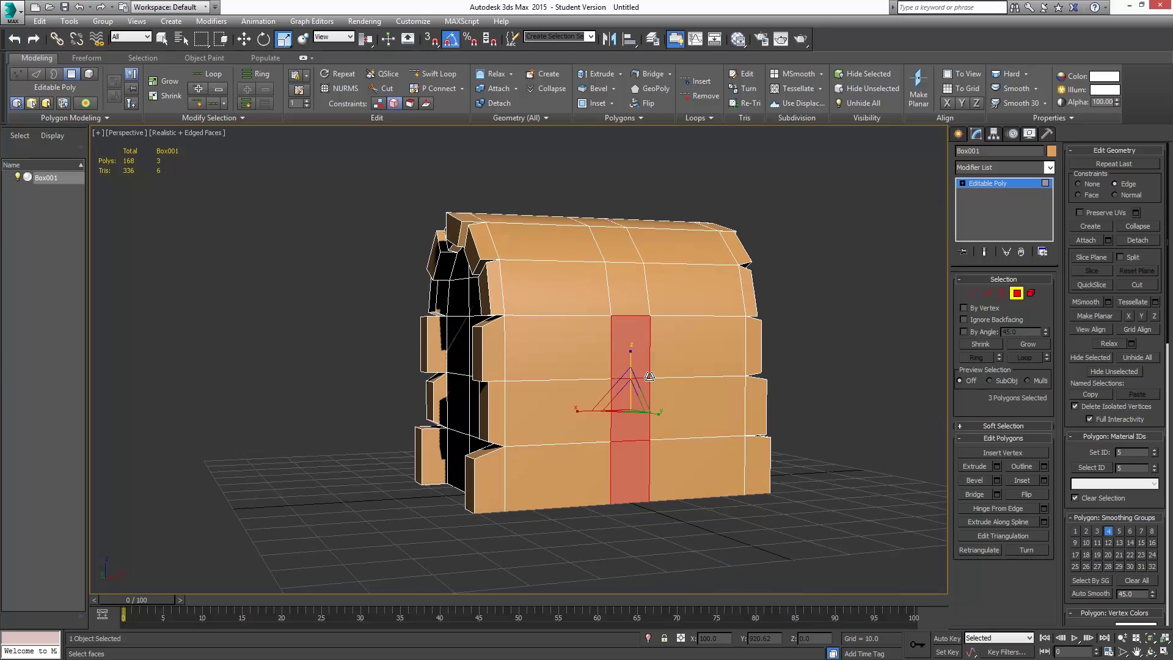
Add the three matching lower strip polygons on the opposite long side of the chest to the selection
alt+middle_drag(629, 349, 578, 379)
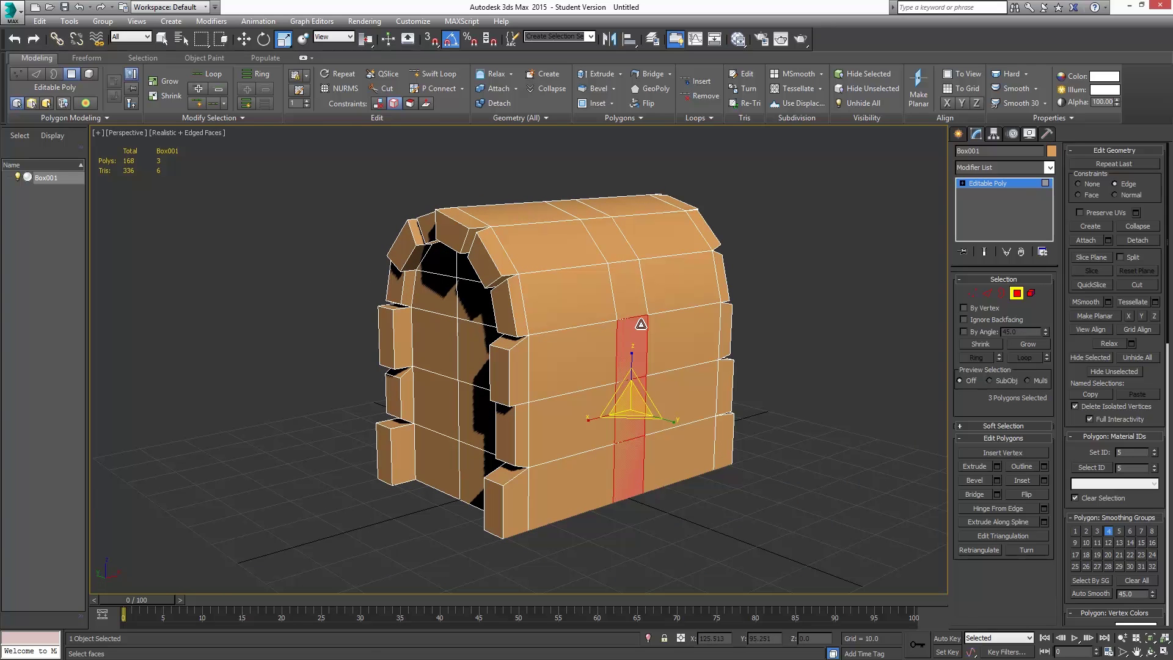
mouse_move(525, 296)
alt+middle_down()
mouse_move(618, 299)
mouse_move(511, 296)
alt+middle_up()
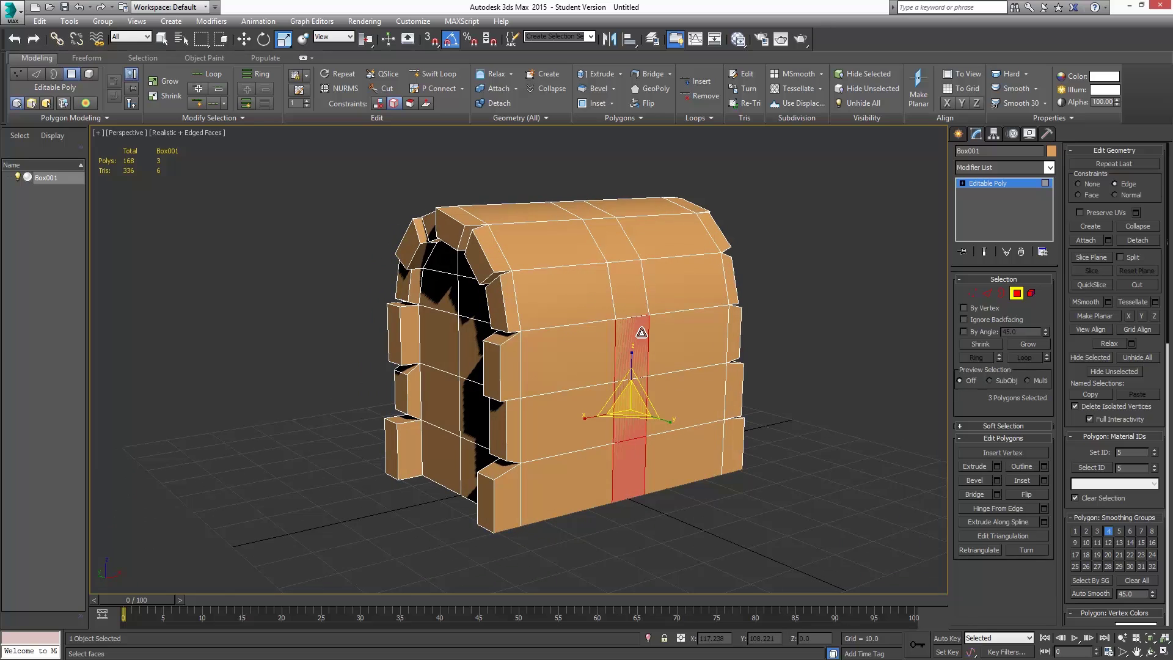
alt+middle_drag(564, 351, 665, 356)
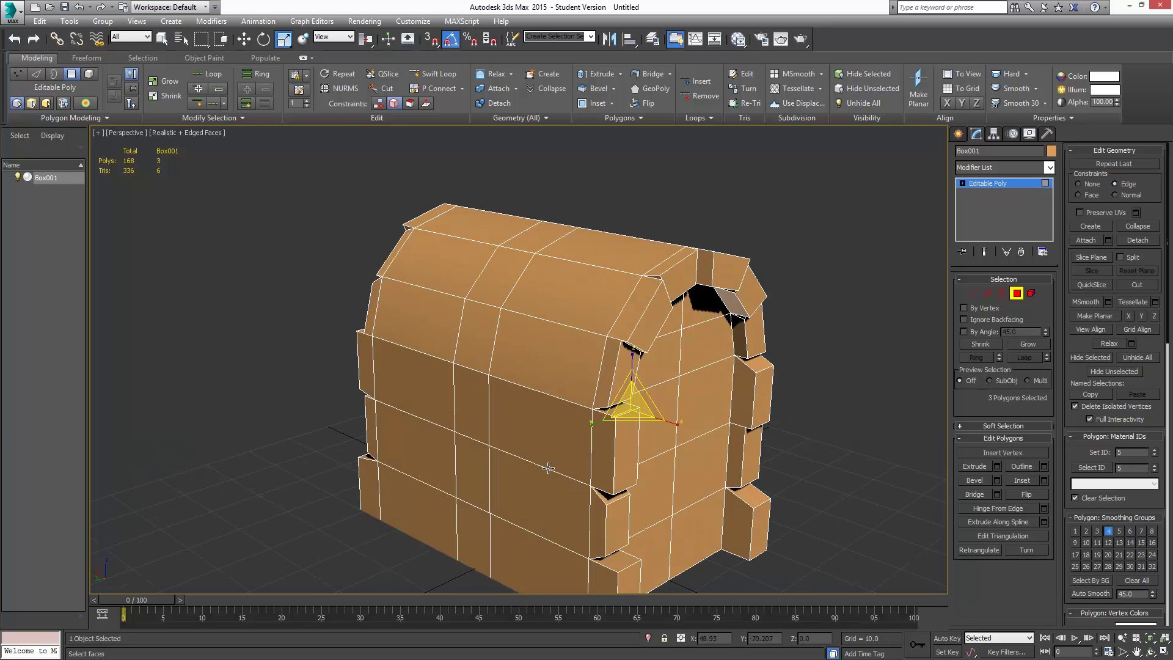
ctrl+click(481, 533)
ctrl+click(476, 478)
ctrl+click(478, 410)
key(ctrl+z)
ctrl+click(487, 382)
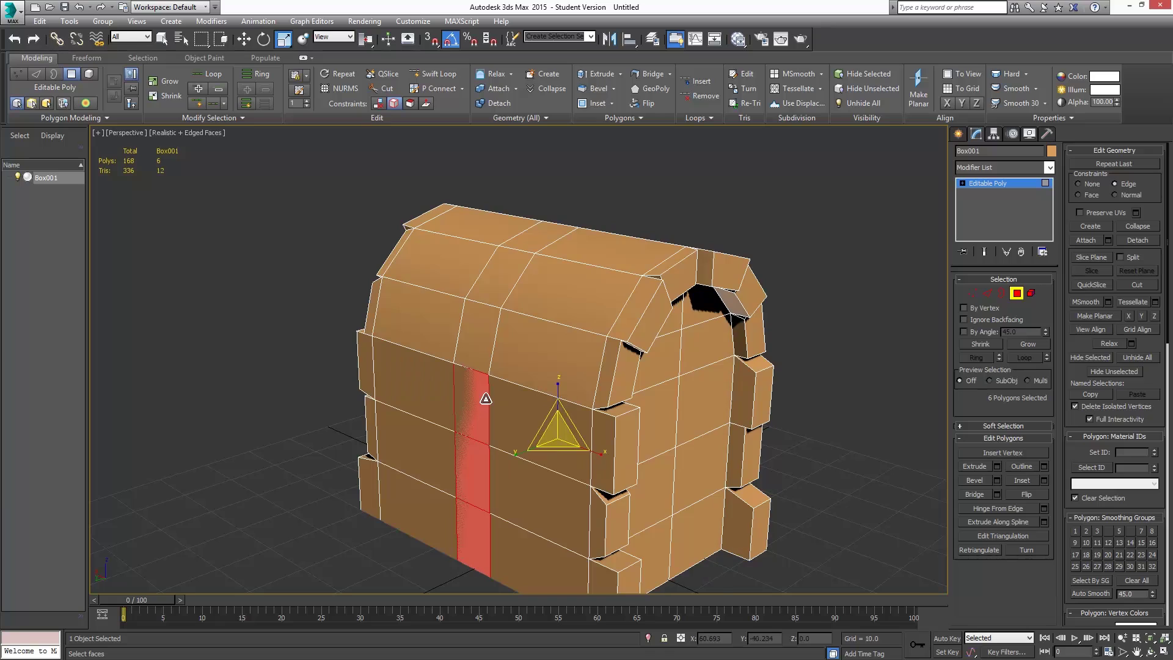
alt+middle_drag(679, 430, 745, 428)
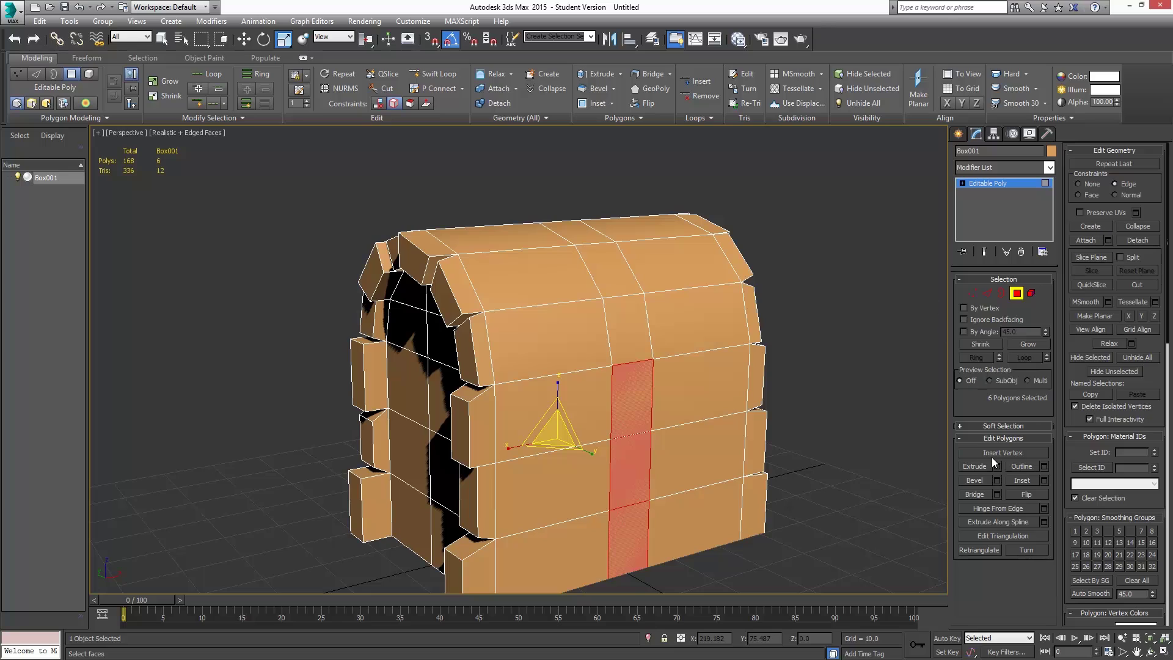
Bevel the six lower strip polygons with a height of 1.019 and an outline of -0.635
click(999, 480)
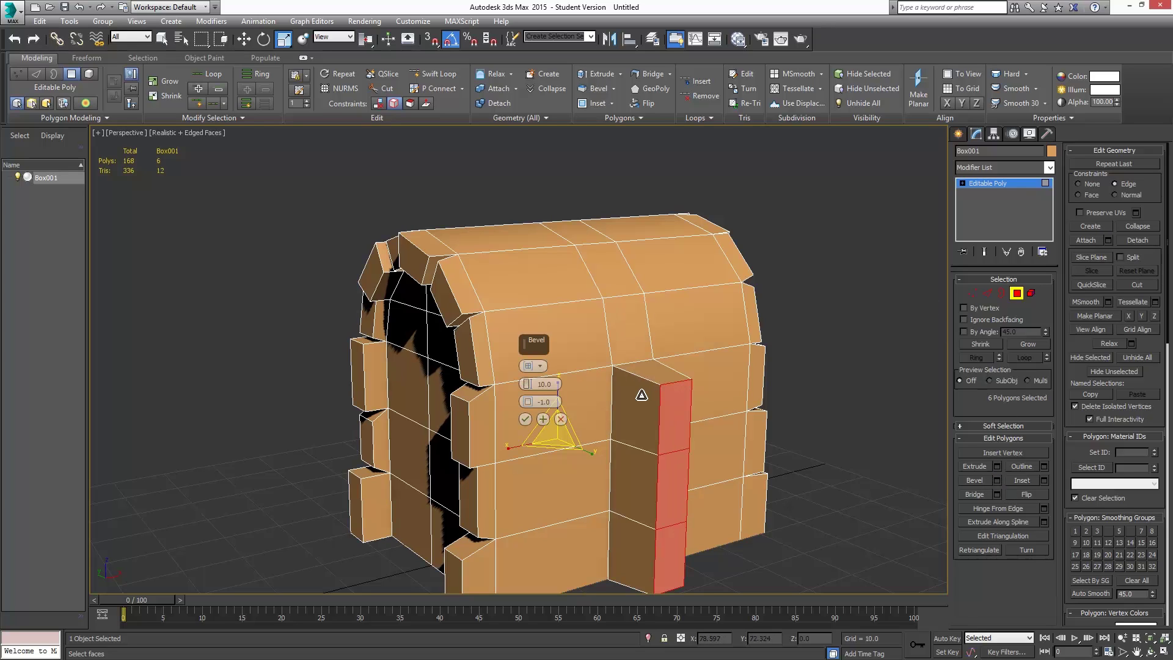
drag(528, 384, 527, 429)
alt+middle_drag(647, 406, 684, 419)
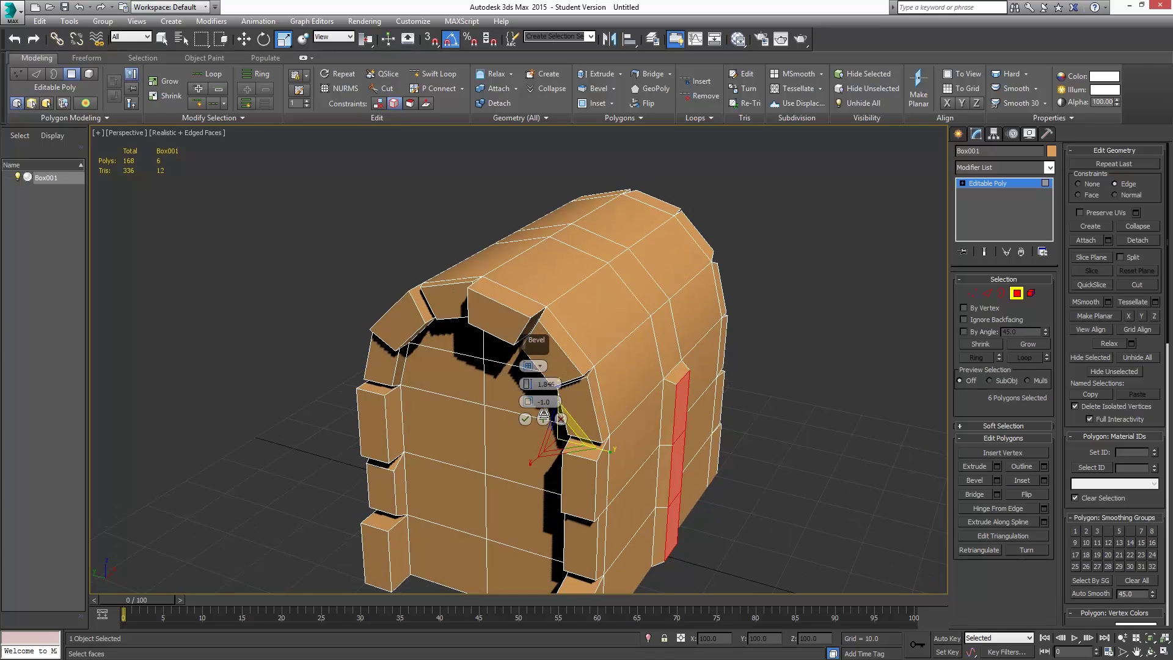
drag(529, 404, 527, 391)
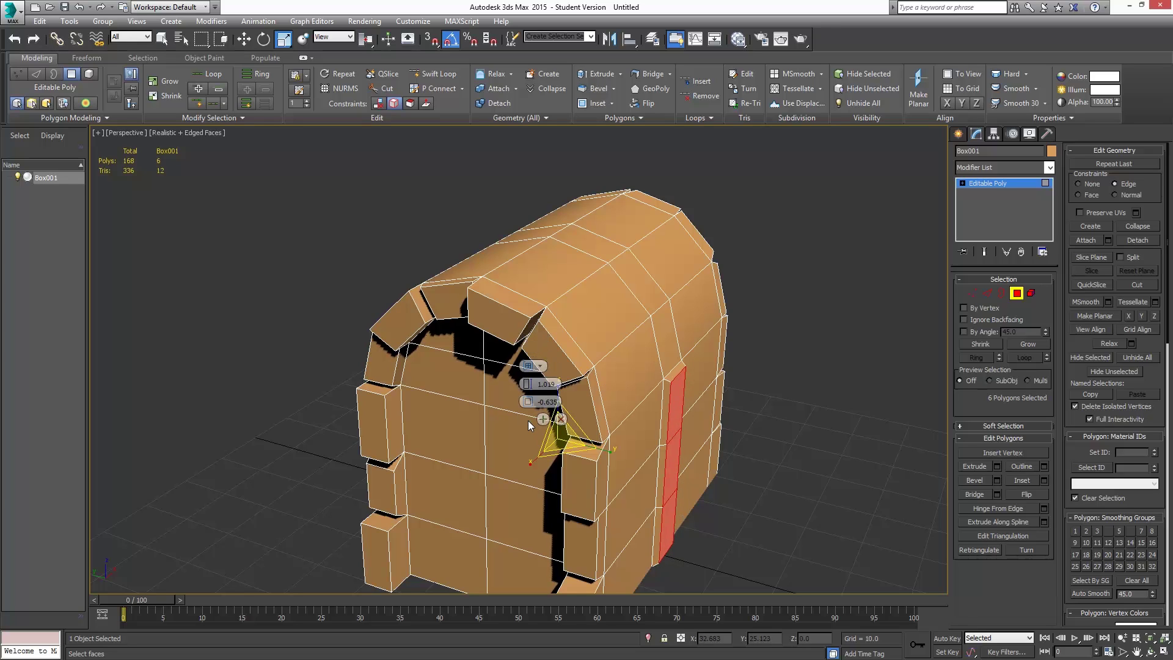
click(525, 419)
Select the whole strip by selecting the chest body element, inverting the selection and returning to polygon level
click(668, 328)
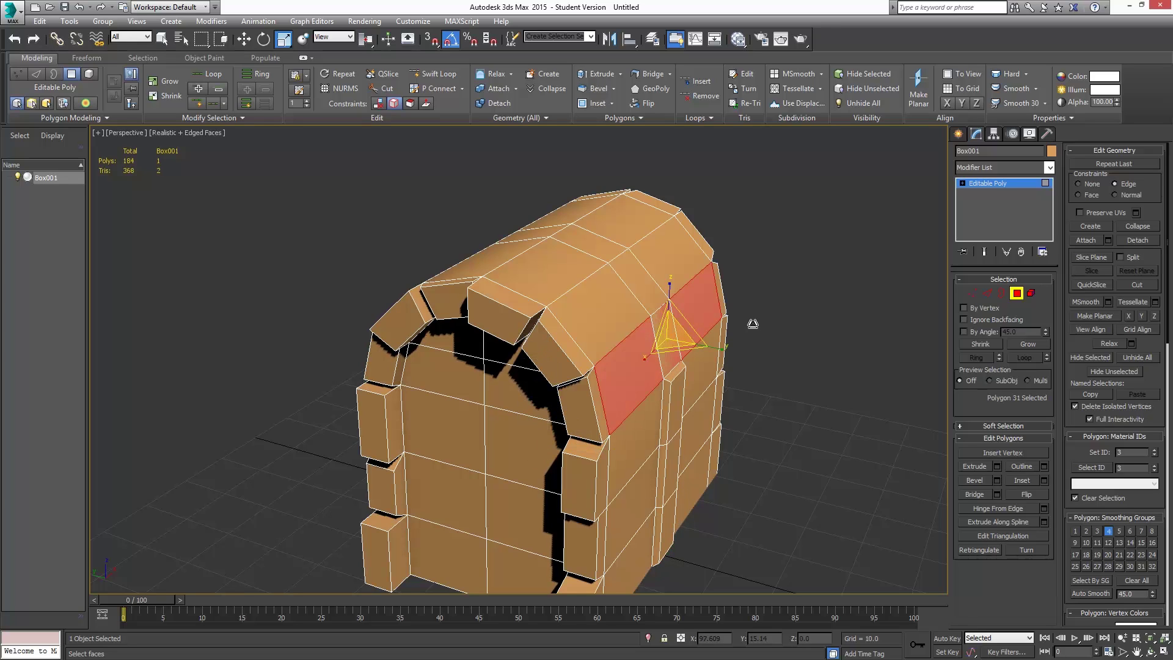
click(1032, 294)
click(633, 284)
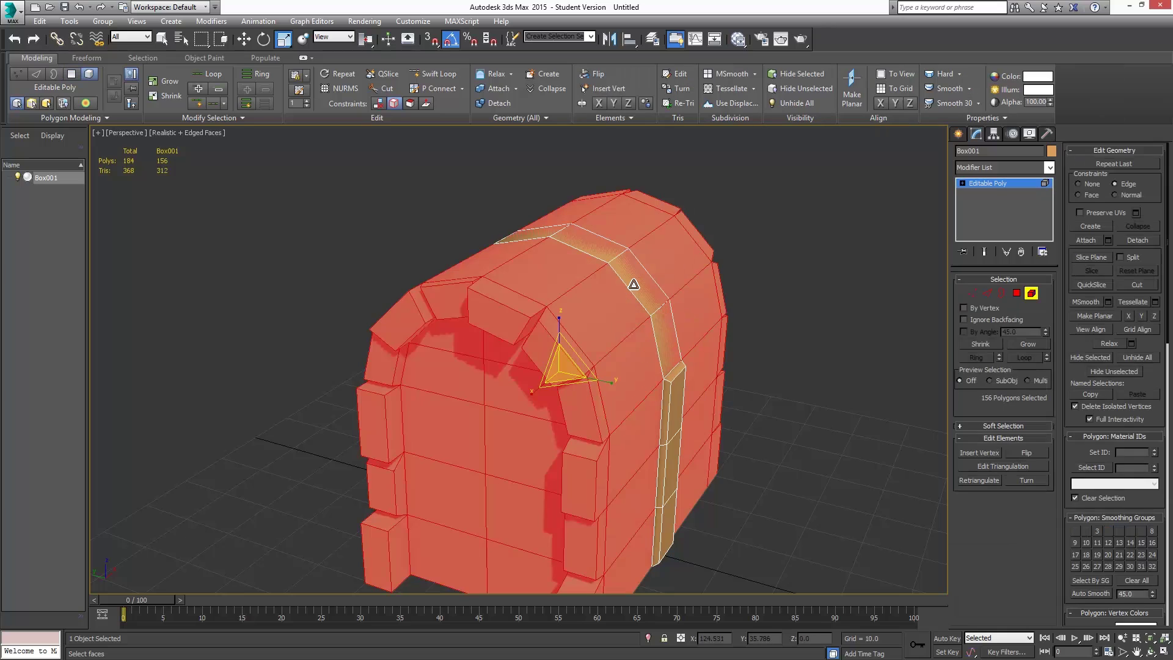
key(ctrl+i)
click(1017, 293)
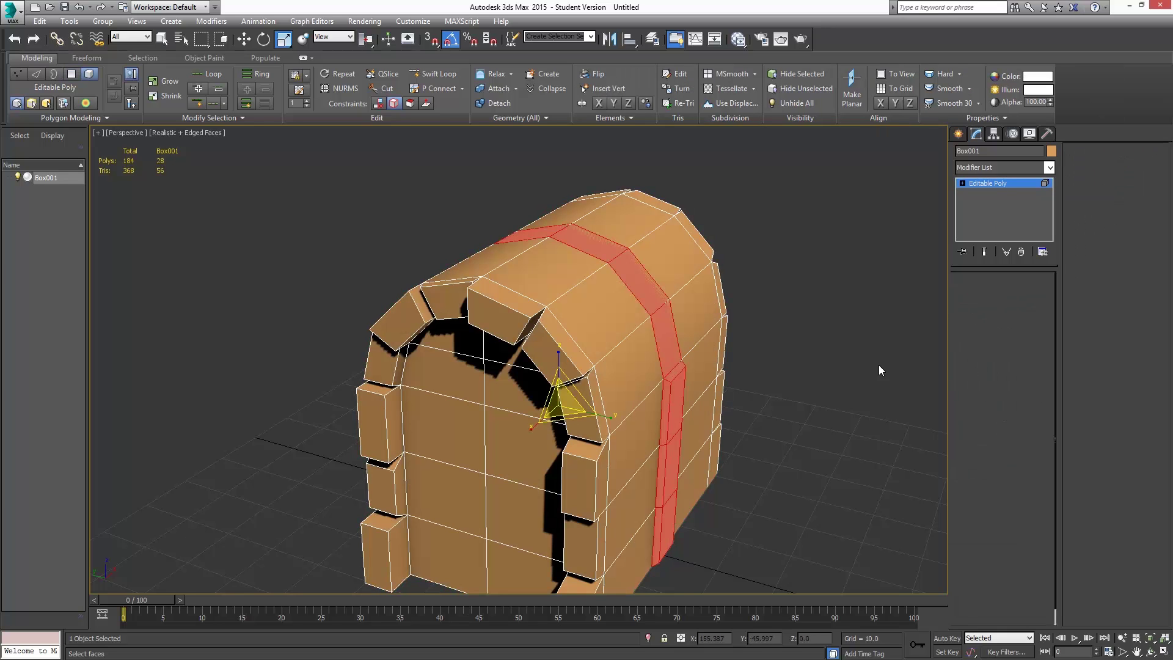
Deselect the beveled lower strip sections on both sides using Window selection, leaving only the polygons over the lid selected
alt+middle_drag(790, 399, 719, 306)
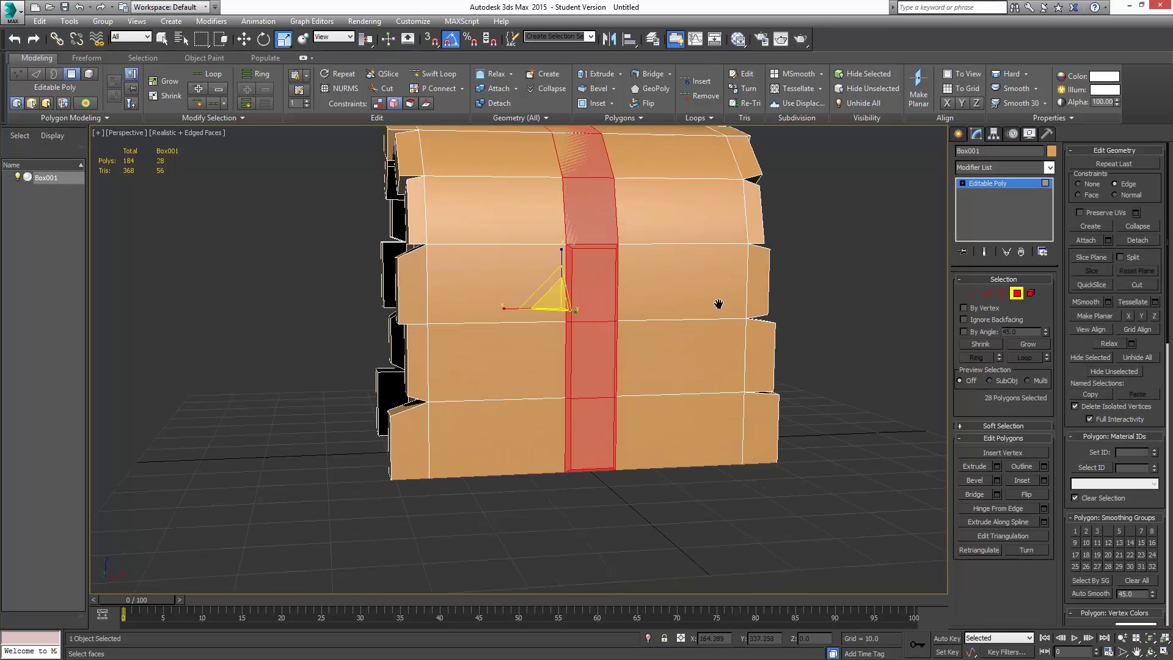
click(222, 40)
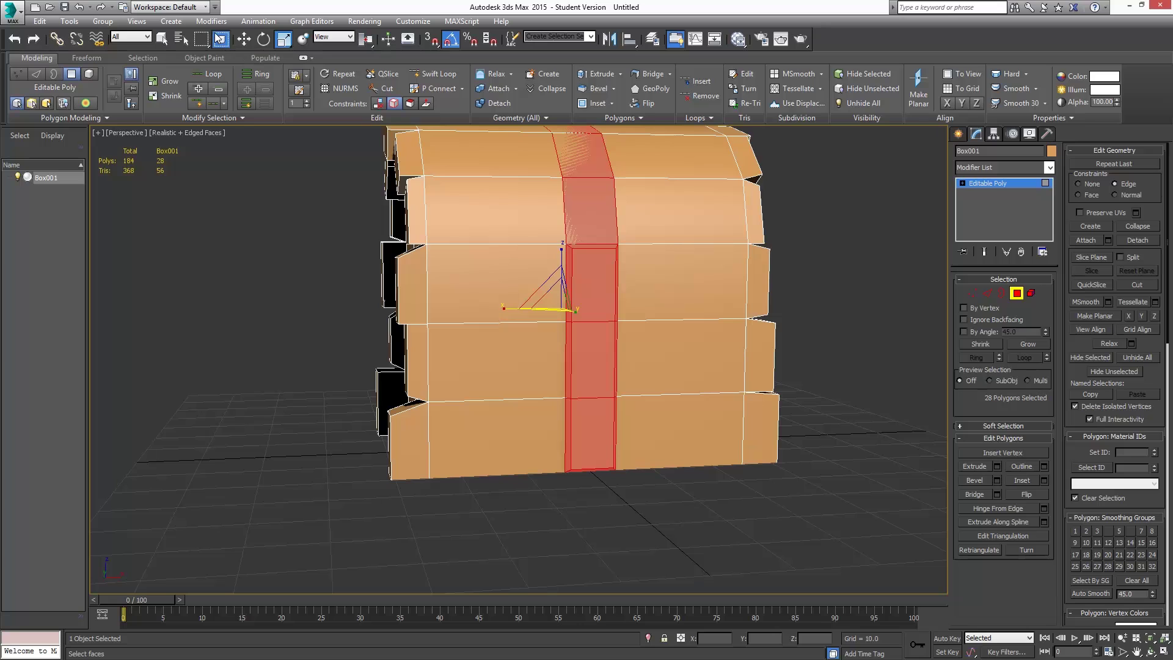
alt+middle_drag(709, 398, 699, 455)
alt+drag(518, 513, 632, 313)
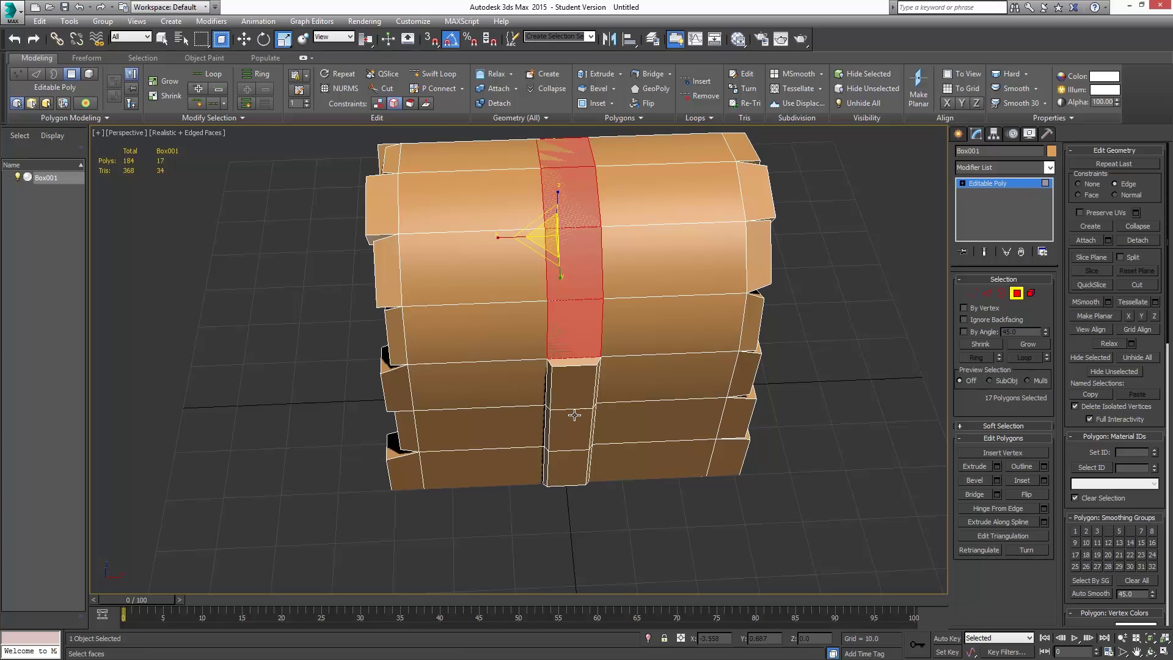
alt+middle_drag(547, 388, 592, 312)
alt+middle_drag(550, 380, 545, 406)
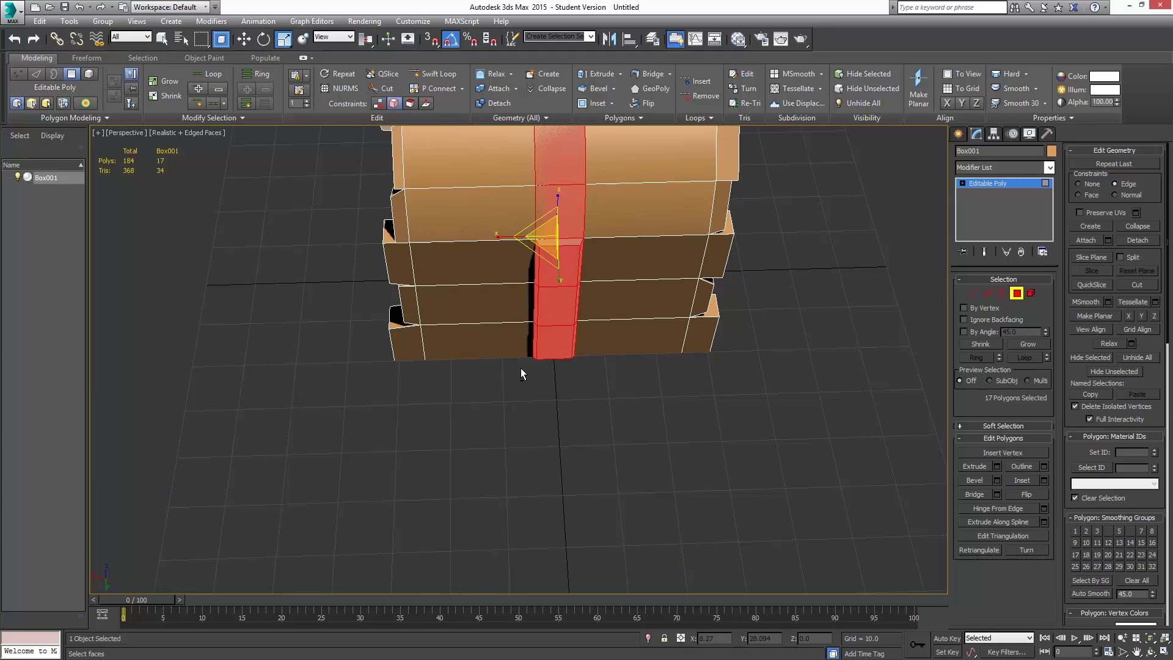
alt+drag(512, 392, 614, 215)
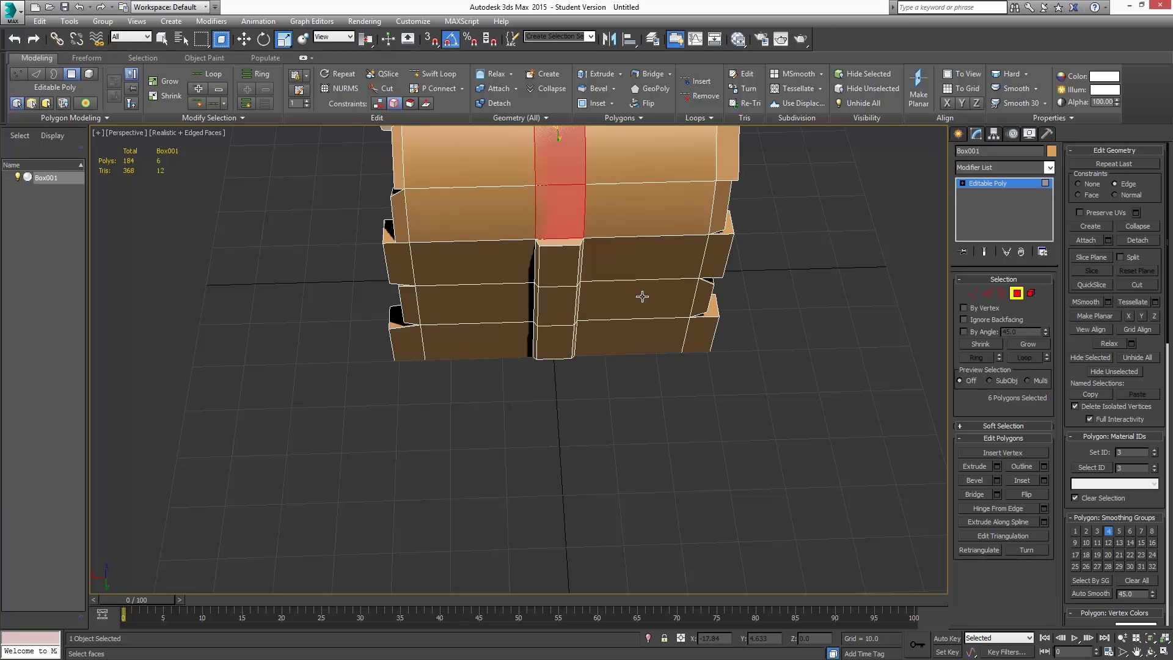
alt+middle_drag(642, 296, 599, 325)
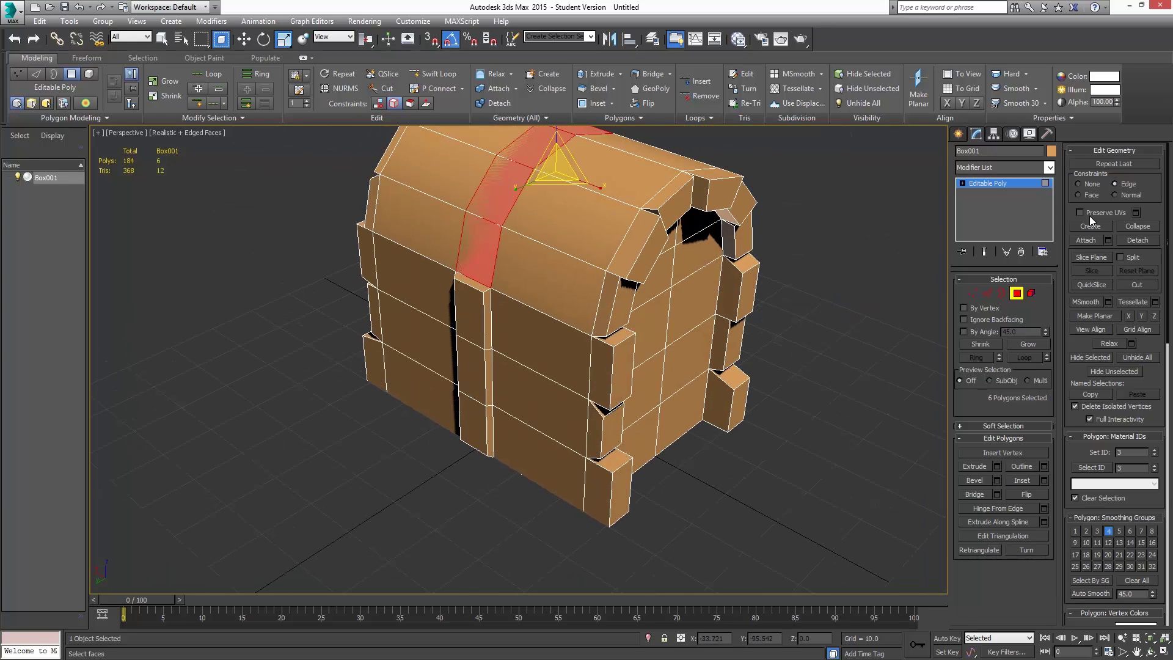
Bevel the six lid strip polygons by Local Normal with a height of 1.019 and an outline of -0.635
click(997, 480)
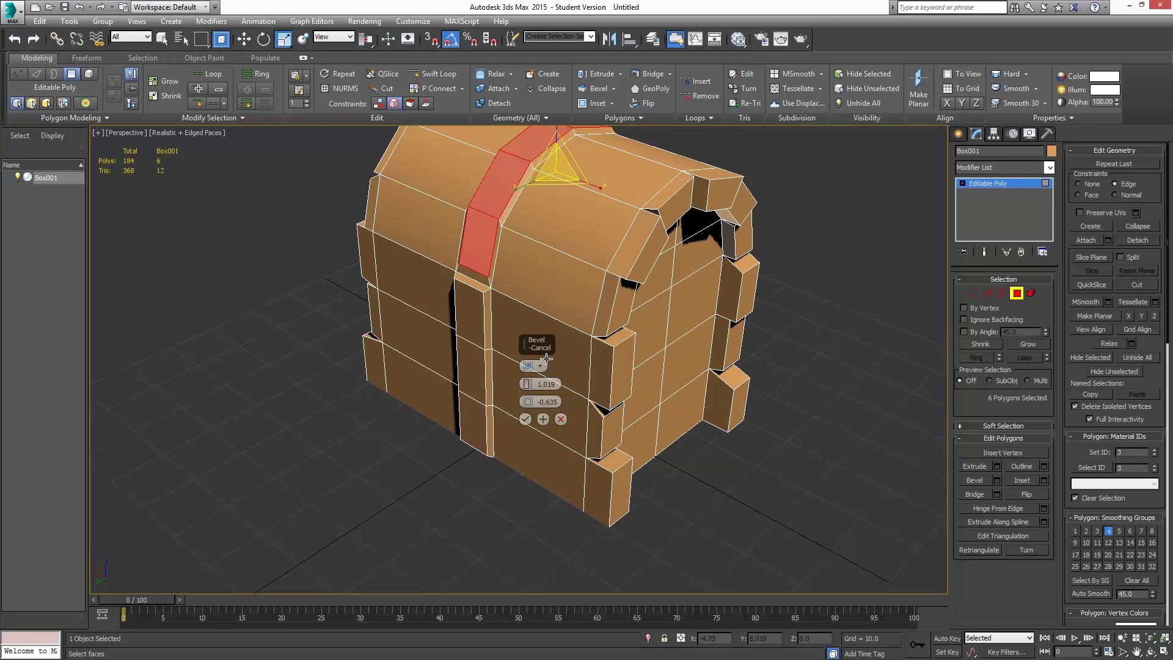
alt+middle_drag(582, 242, 555, 224)
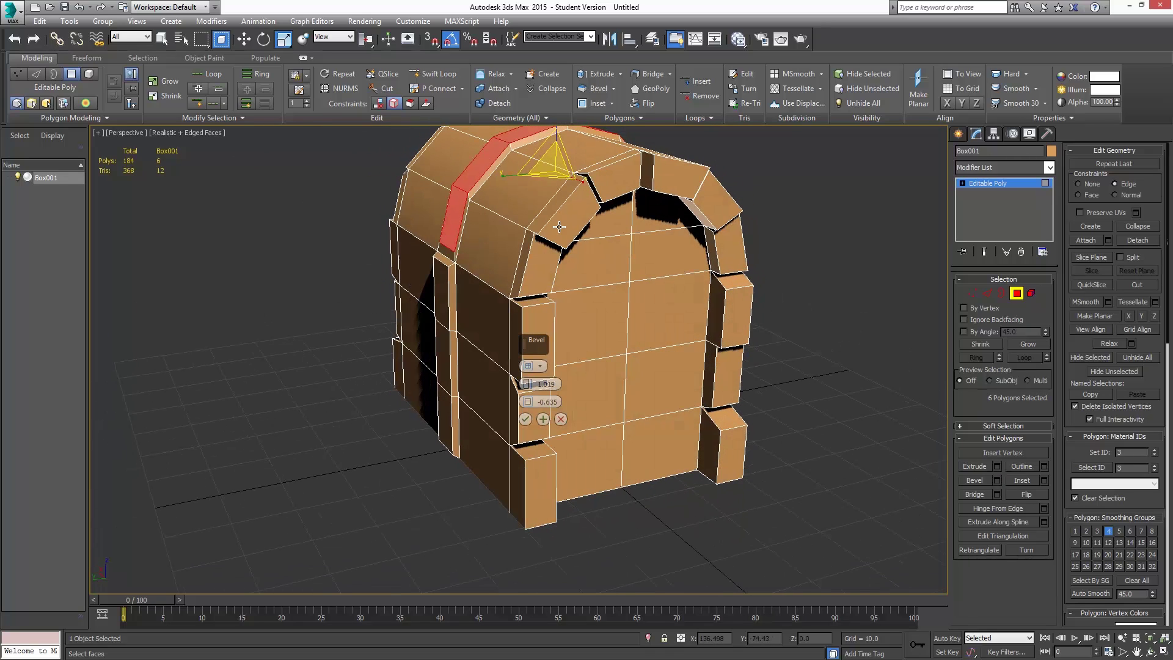
click(541, 366)
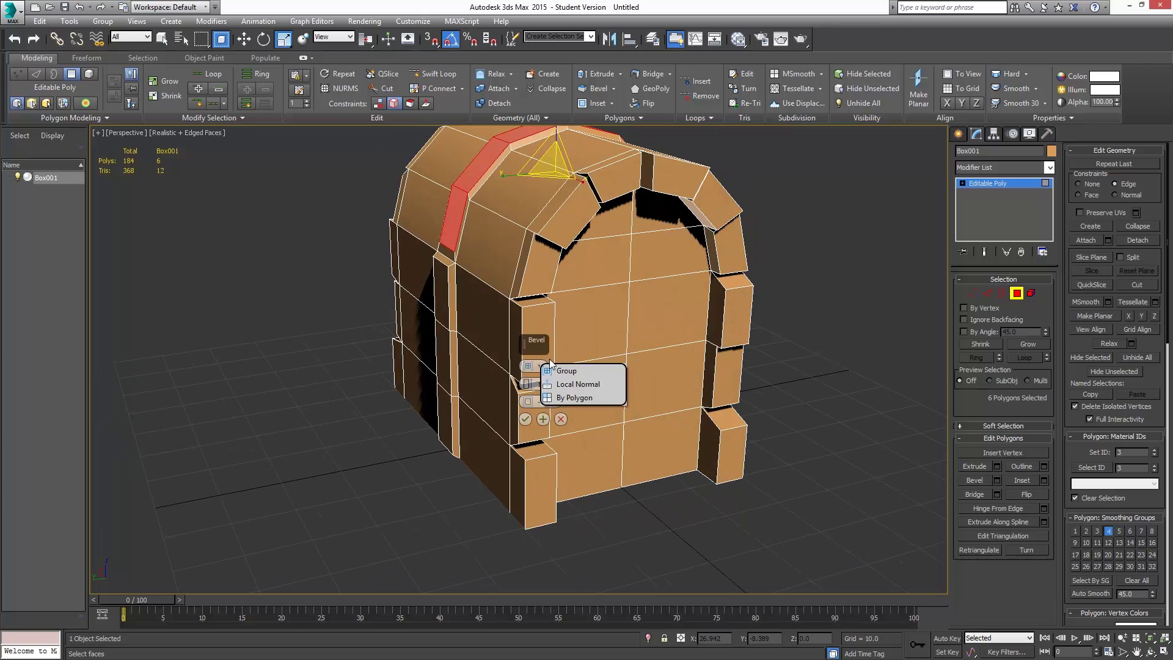
click(587, 384)
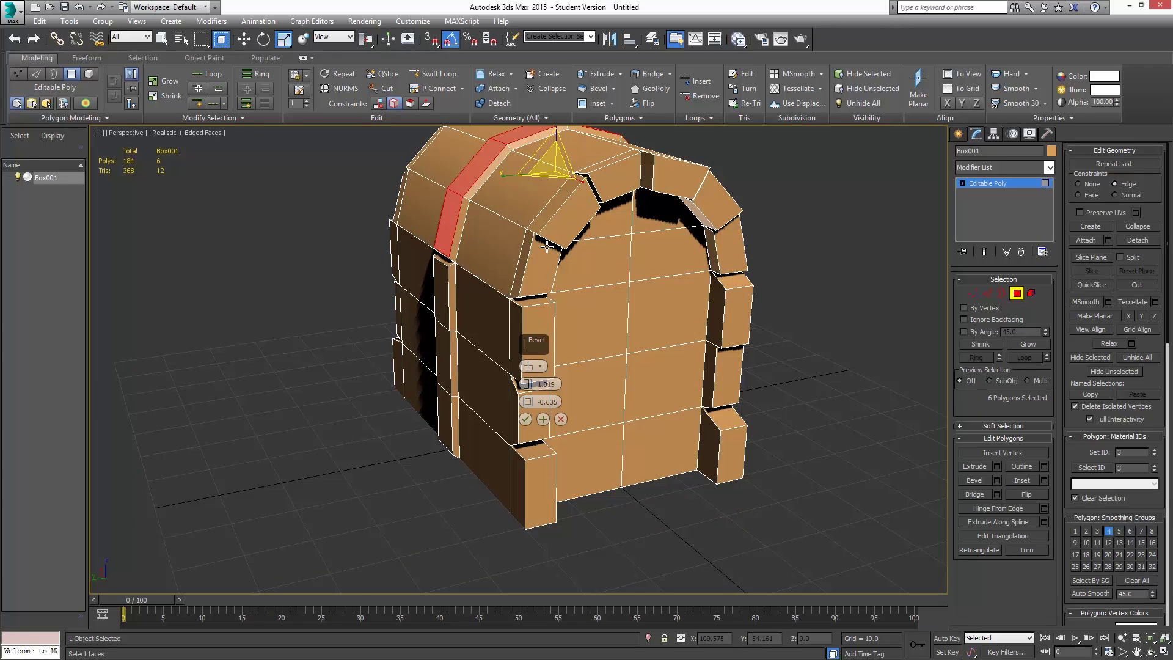
alt+middle_drag(543, 242, 534, 236)
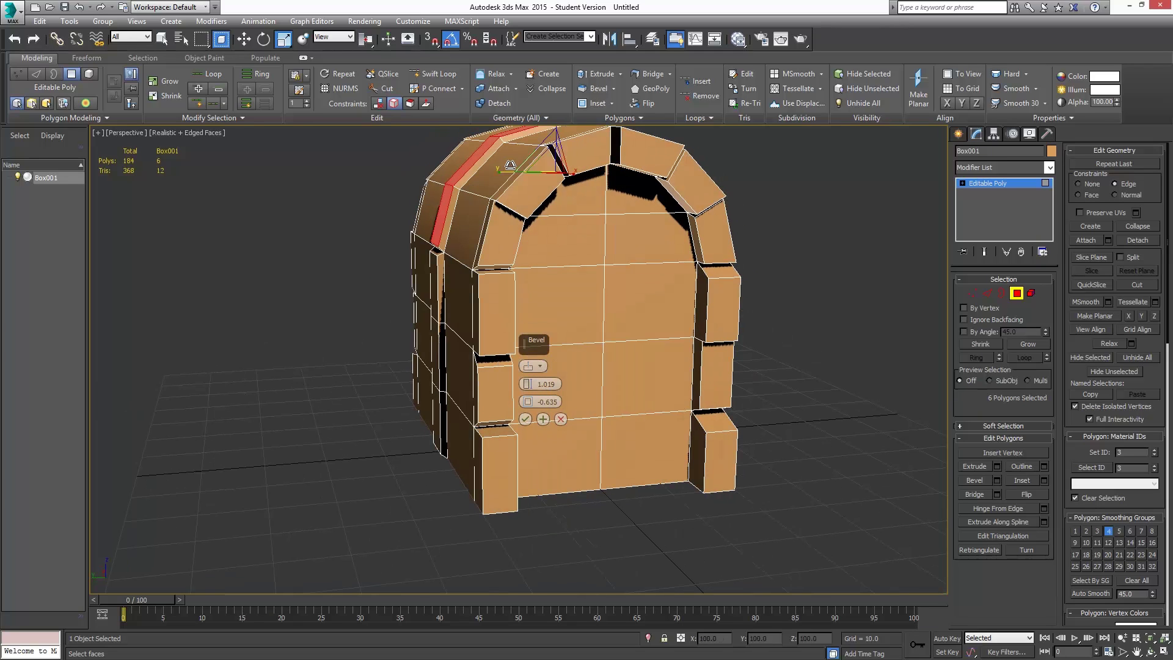
alt+middle_drag(487, 138, 497, 283)
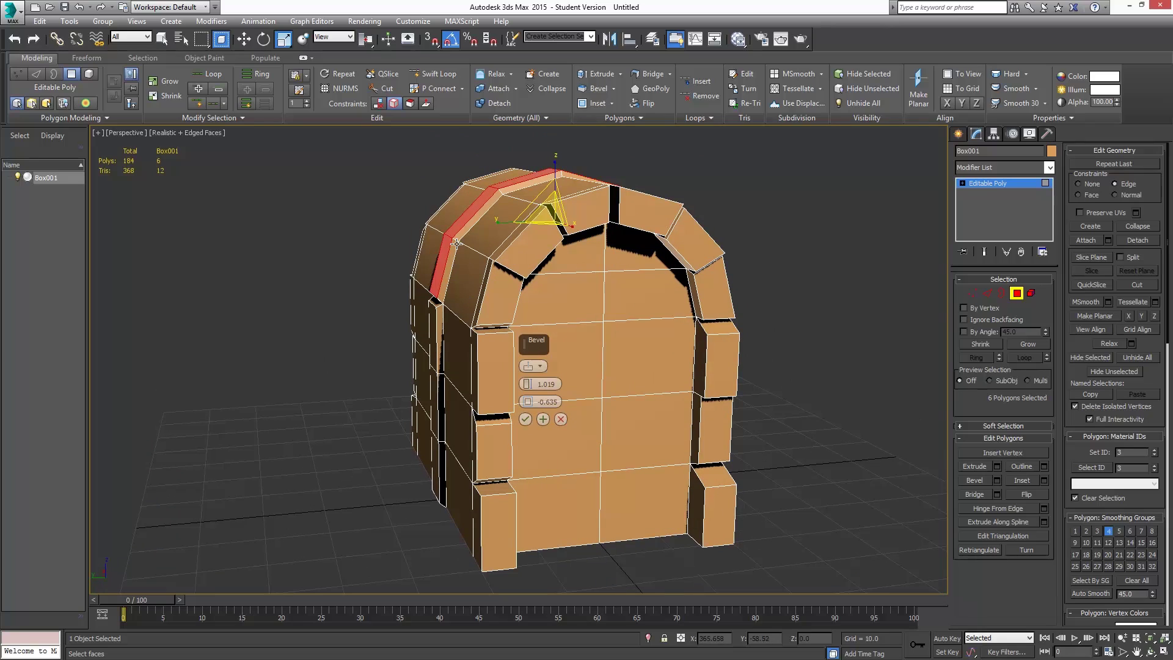
click(528, 419)
alt+middle_drag(529, 417, 844, 262)
Select the whole strap element, set the constraint to None and move it along X to about 20.07, near one end of the chest
click(1032, 294)
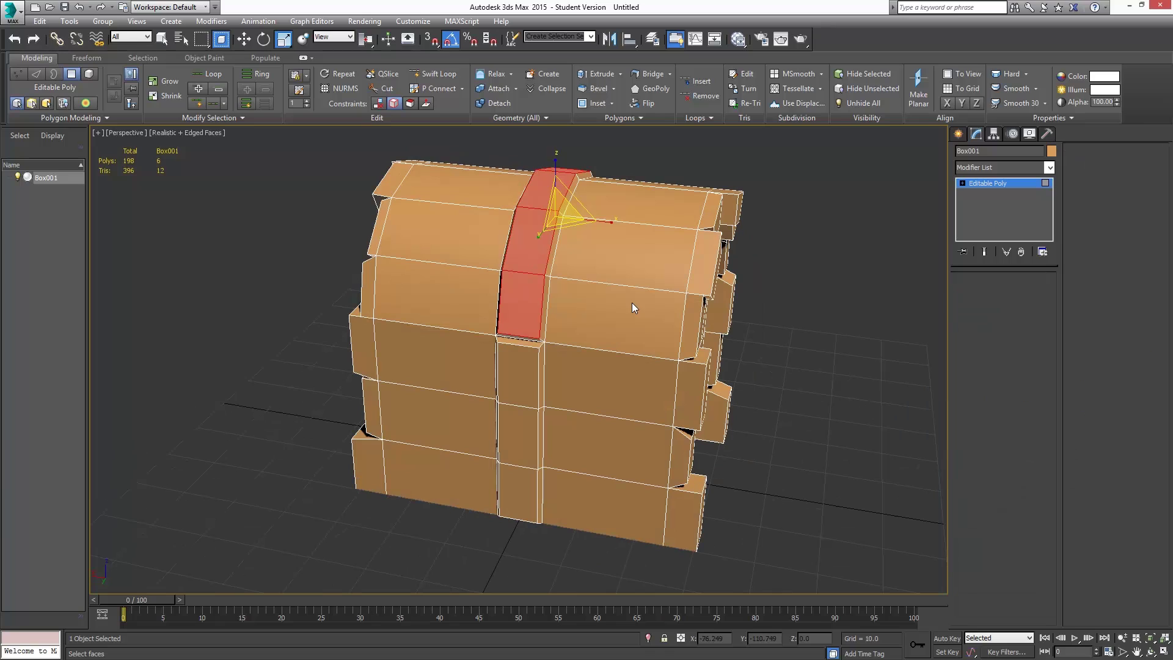
click(524, 263)
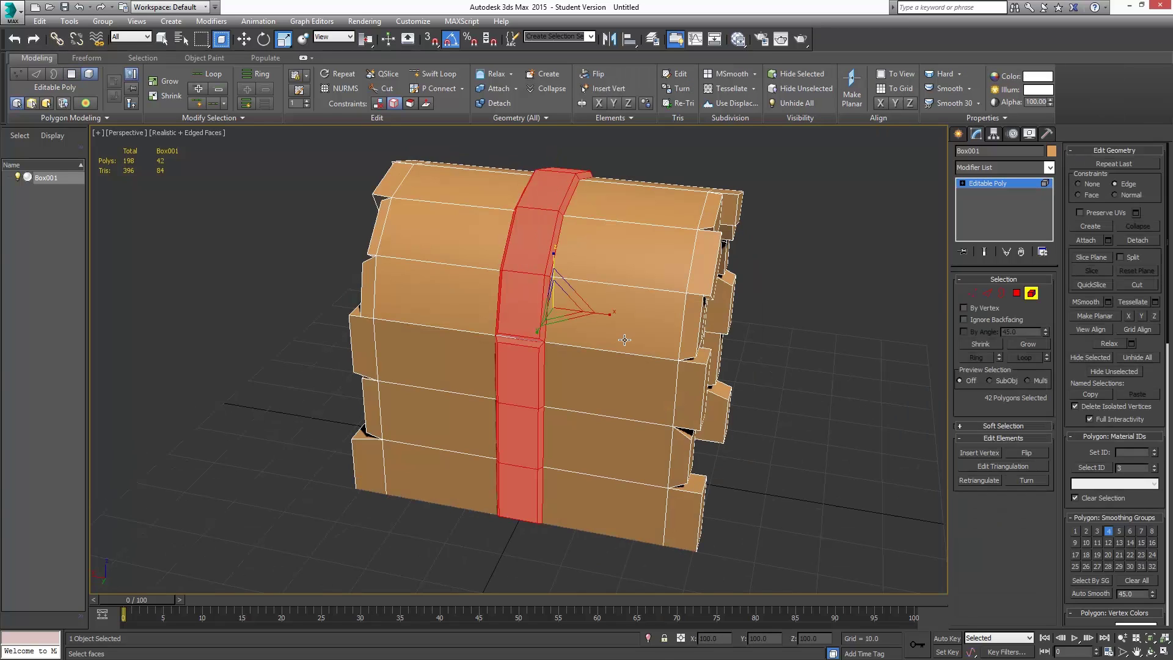
click(248, 43)
alt+middle_drag(473, 287, 542, 303)
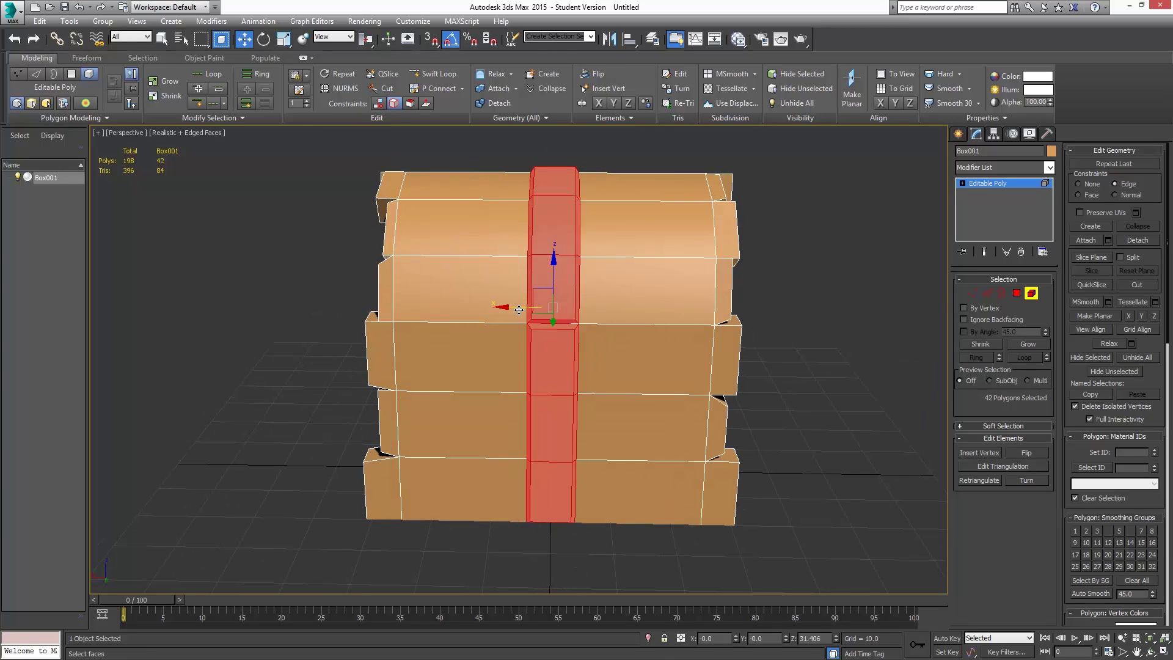
drag(518, 307, 483, 303)
drag(511, 304, 399, 306)
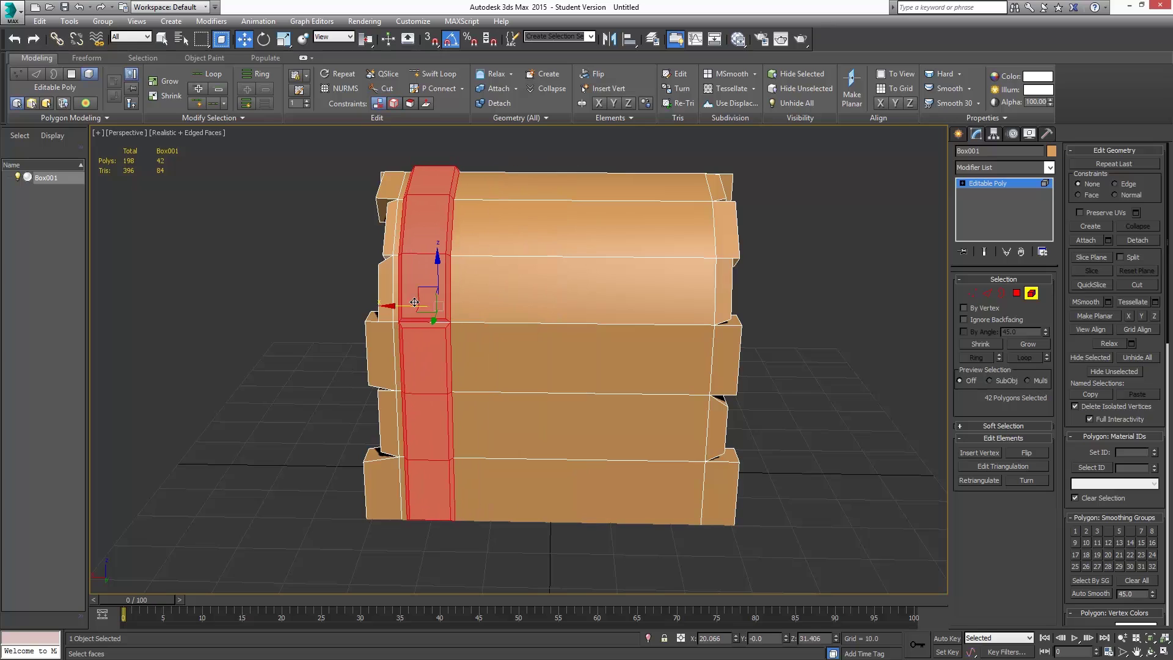
alt+middle_drag(522, 315, 428, 293)
drag(423, 292, 178, 198)
alt+middle_drag(277, 264, 367, 247)
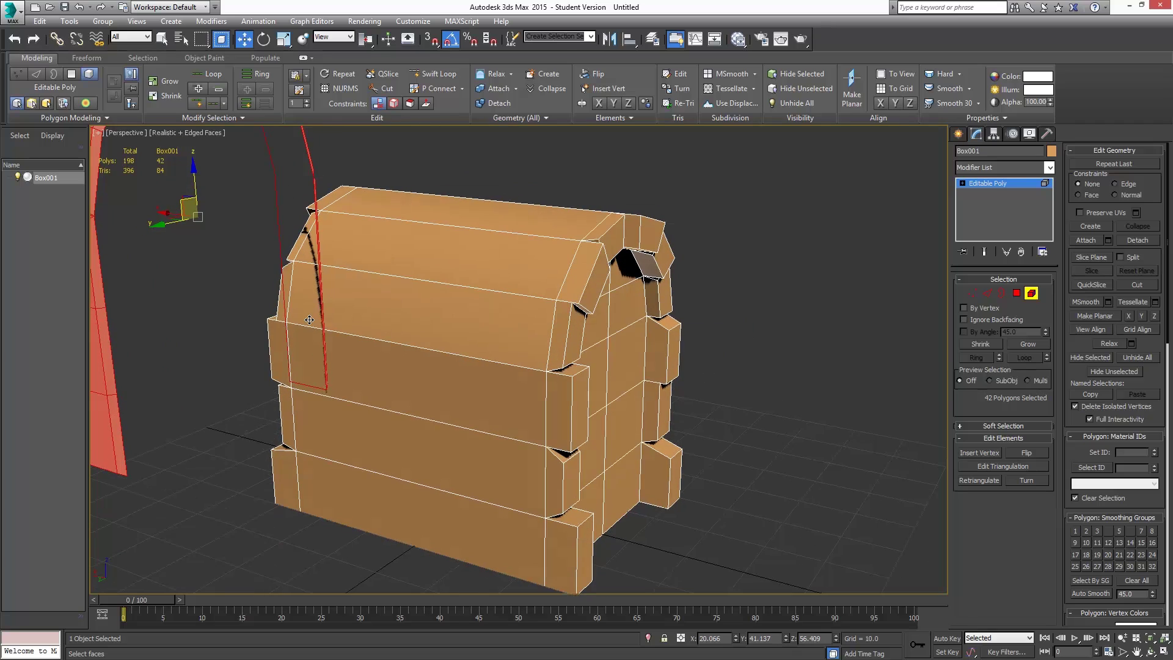
alt+middle_drag(271, 291, 428, 285)
key(ctrl+z)
alt+middle_drag(351, 284, 545, 292)
middle_drag(706, 293, 590, 296)
scroll(657, 273, down, 2)
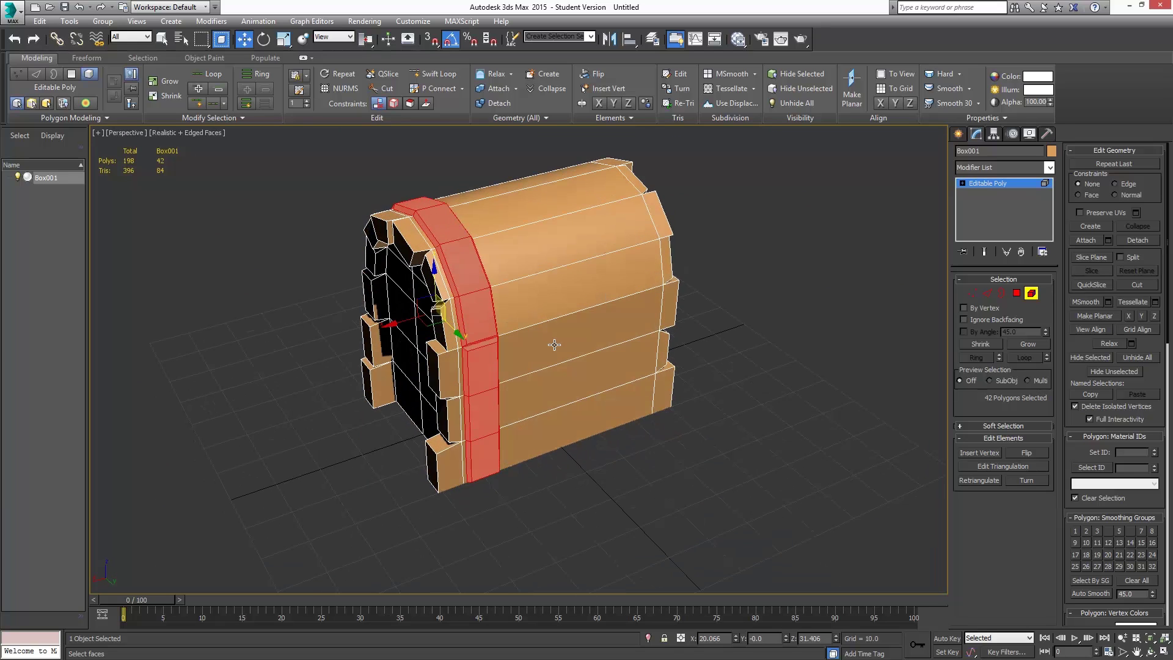
alt+middle_drag(554, 345, 467, 277)
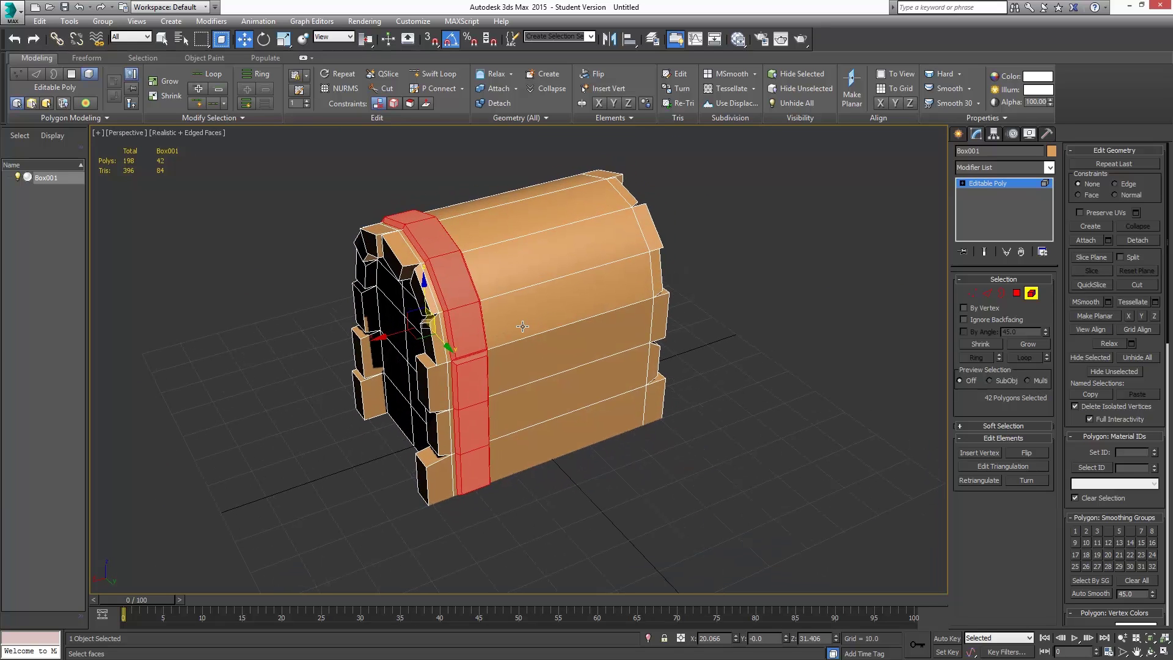
alt+middle_drag(537, 327, 459, 282)
alt+middle_drag(497, 336, 530, 337)
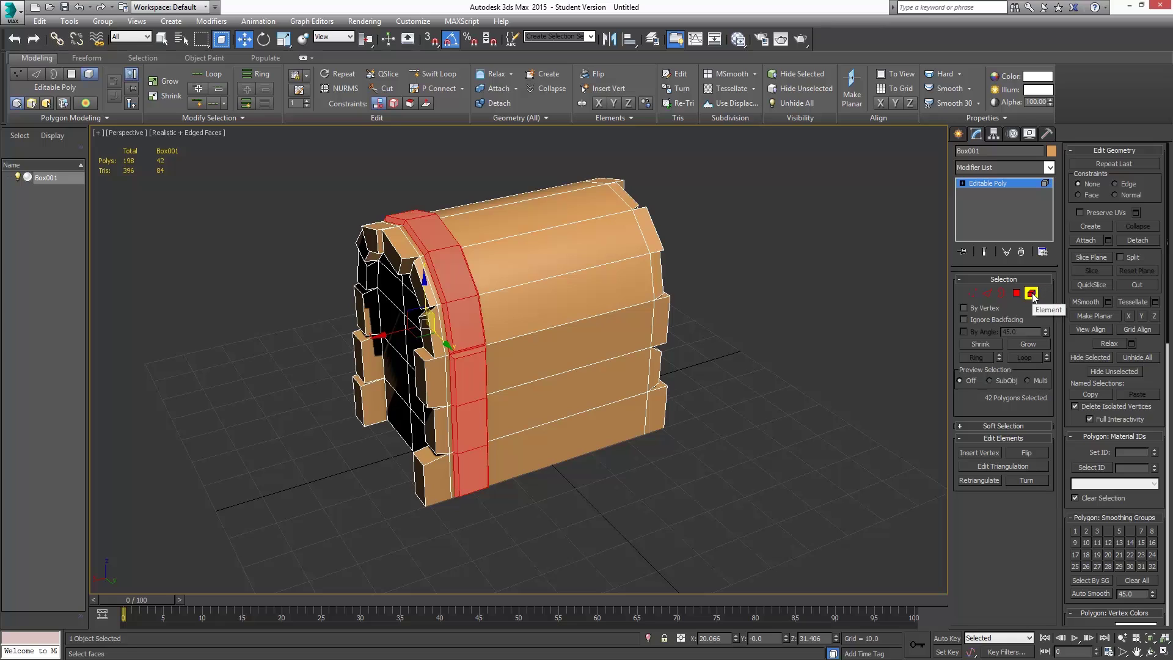
Leave element level and examine the rivets on the metal straps in the Photoshop reference image
click(1033, 294)
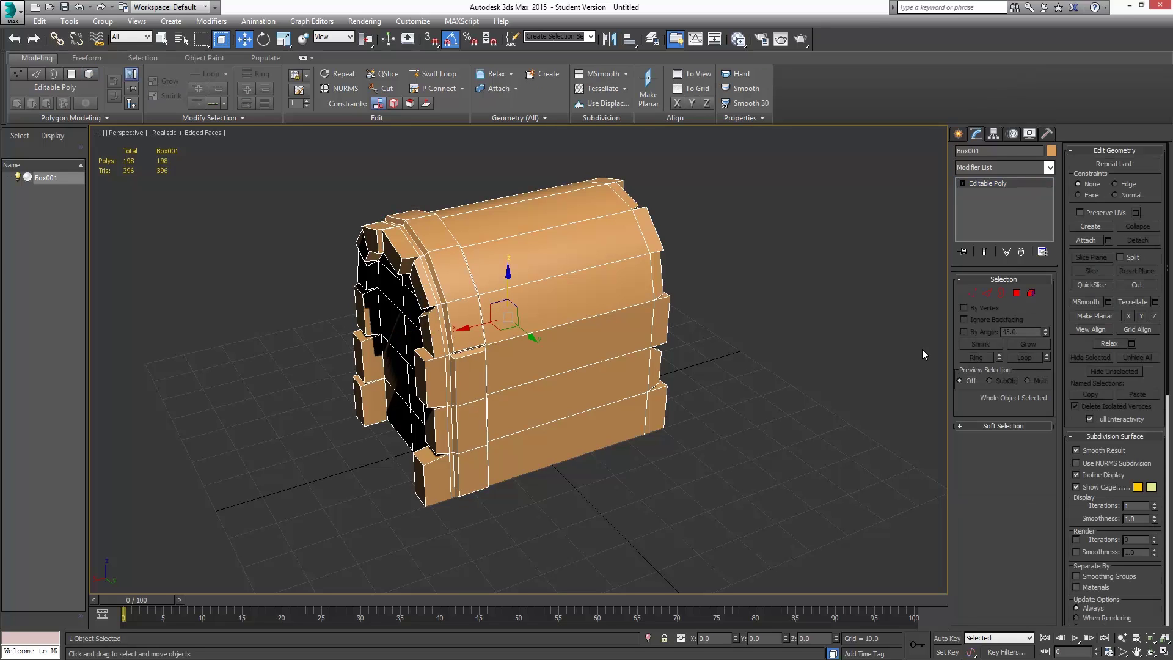
key(alt+Tab)
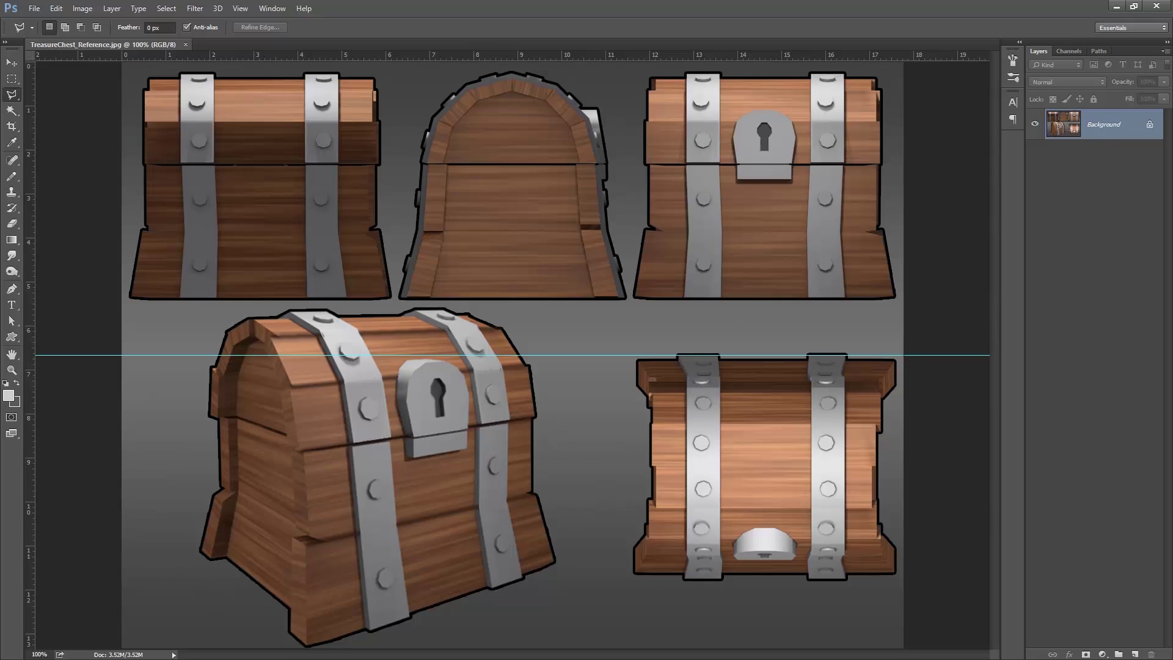
key(alt+Tab)
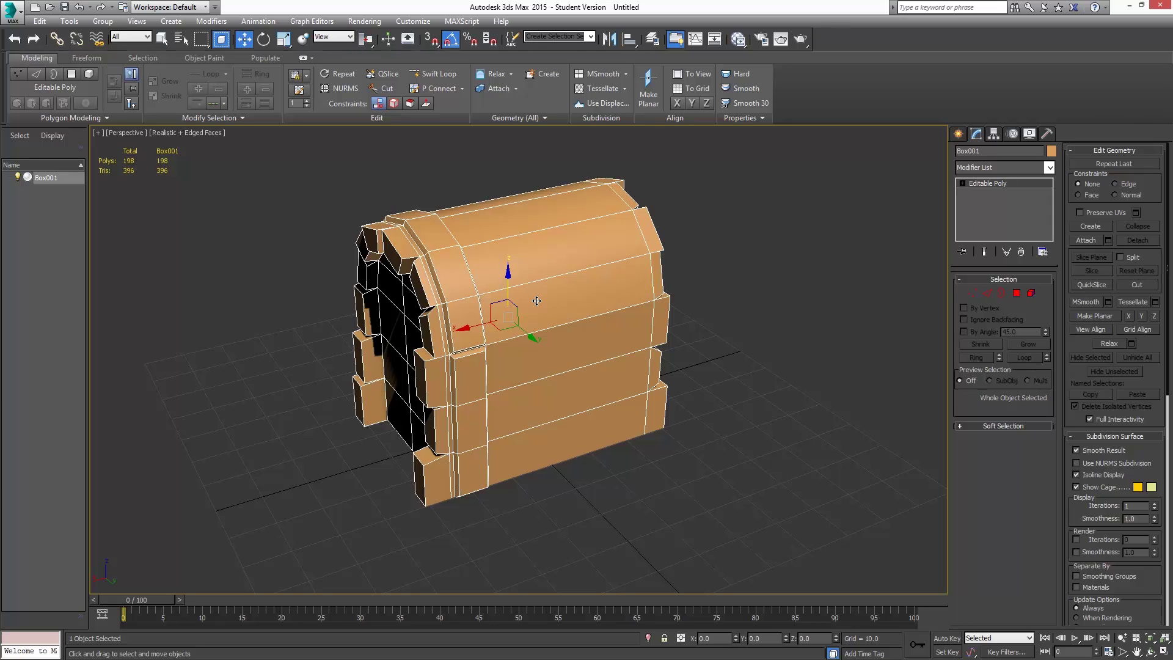
Create an 8-sided AutoGrid cylinder on the strap's lowest section, with a radius of about 1.74 and a height of about 0.68
click(959, 134)
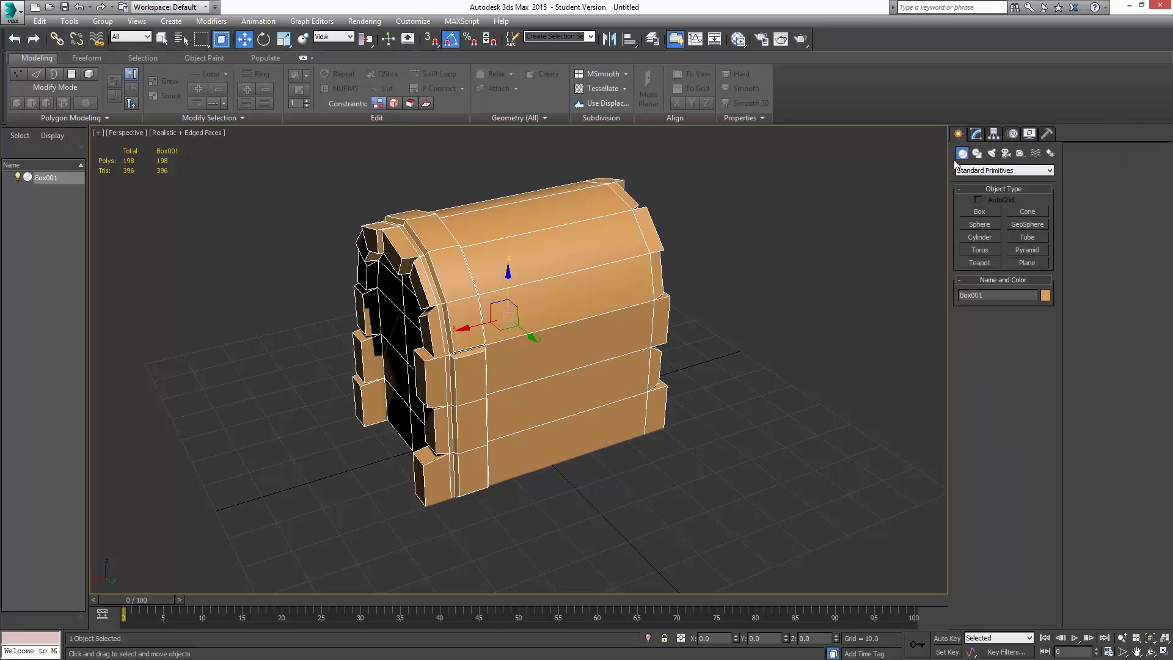
click(981, 238)
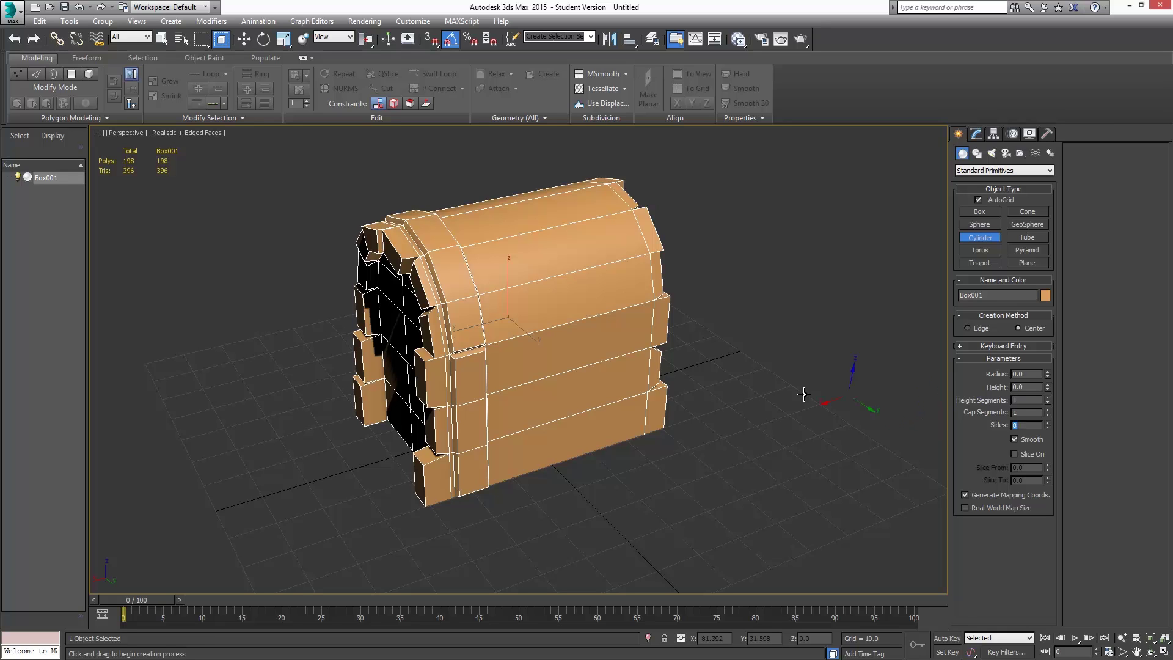
scroll(496, 367, up, 4)
scroll(497, 367, up, 2)
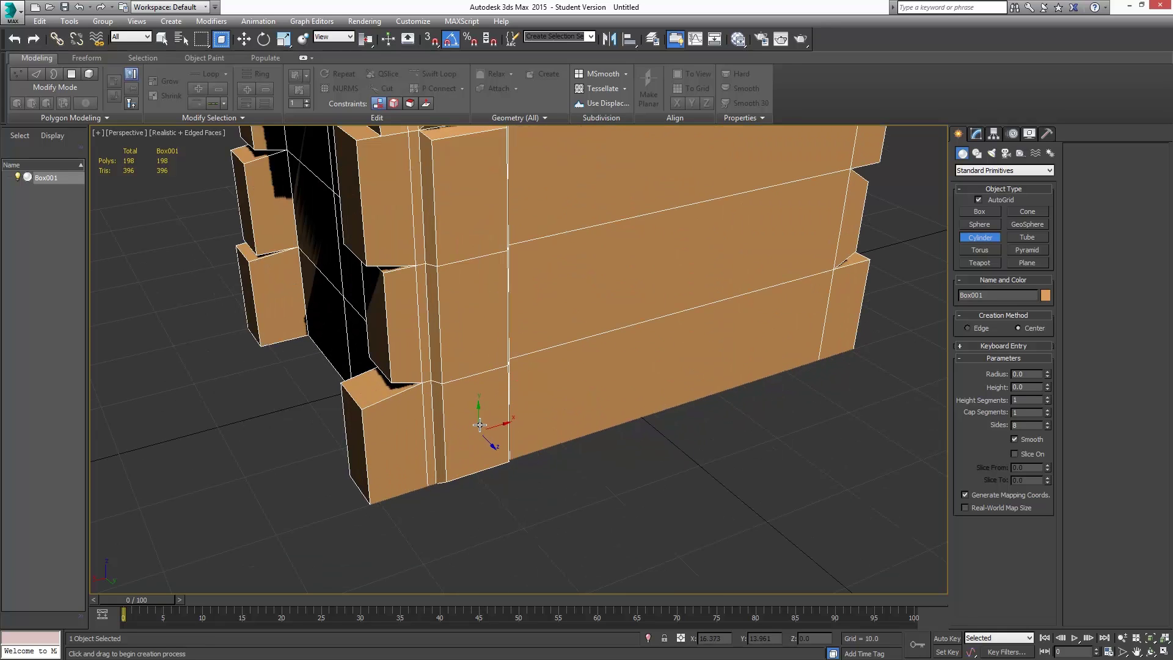
drag(479, 431, 478, 417)
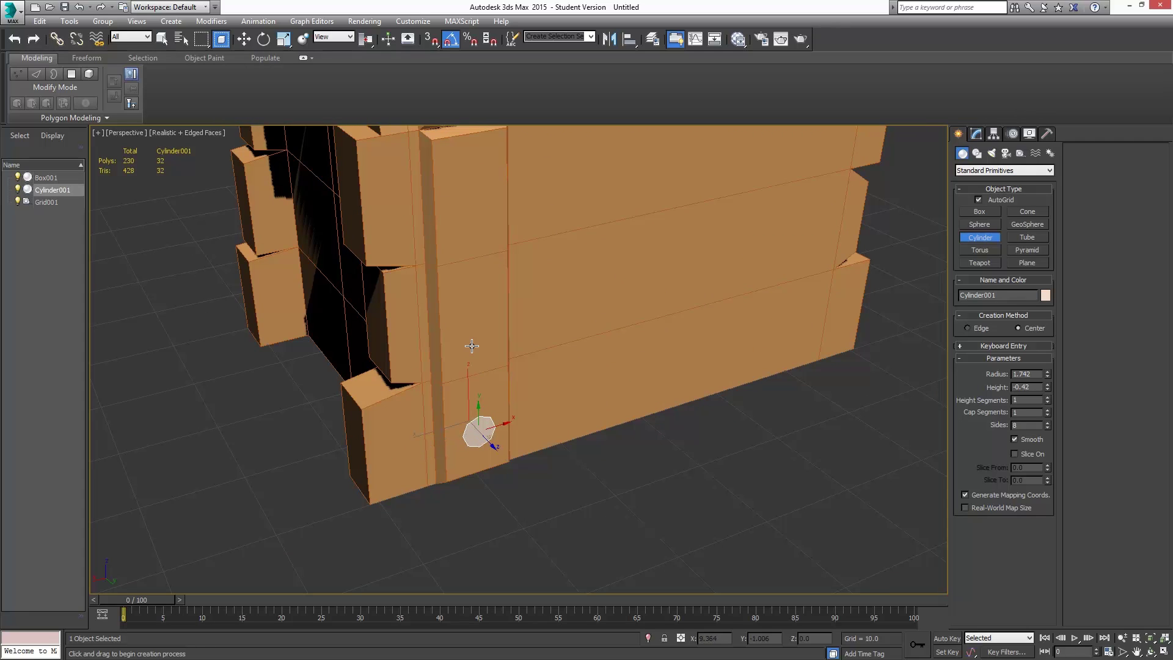
click(476, 430)
Convert the rivet cylinder to Editable Poly, enter polygon level and isolate it from the chest
key(w)
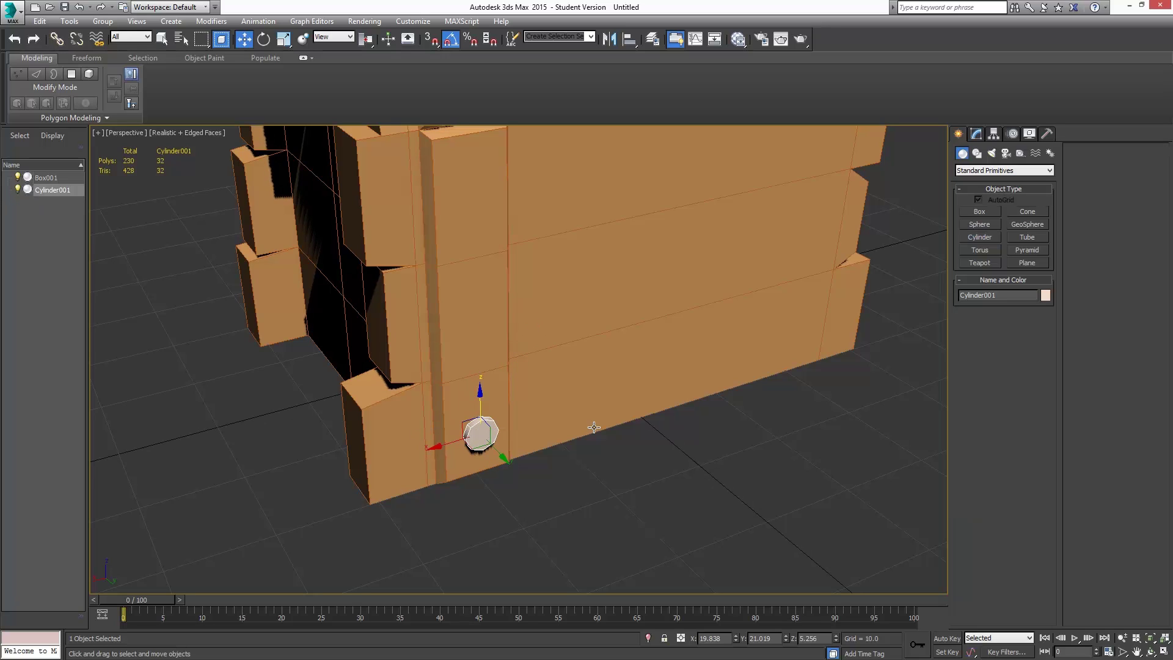
right_click(476, 433)
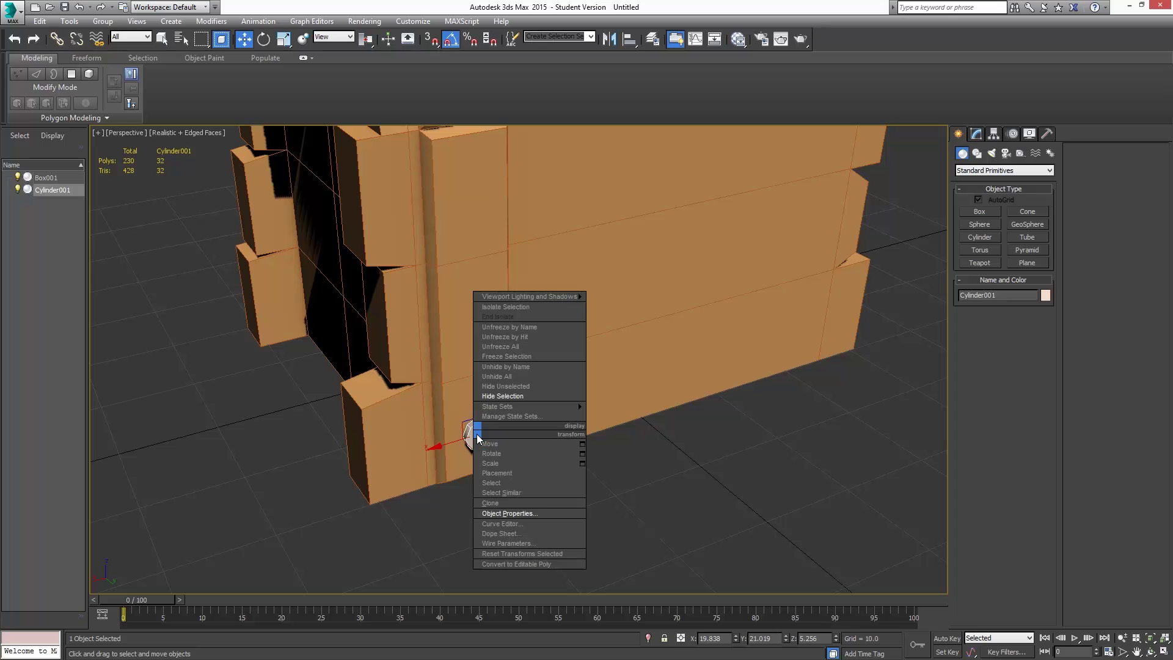
click(529, 566)
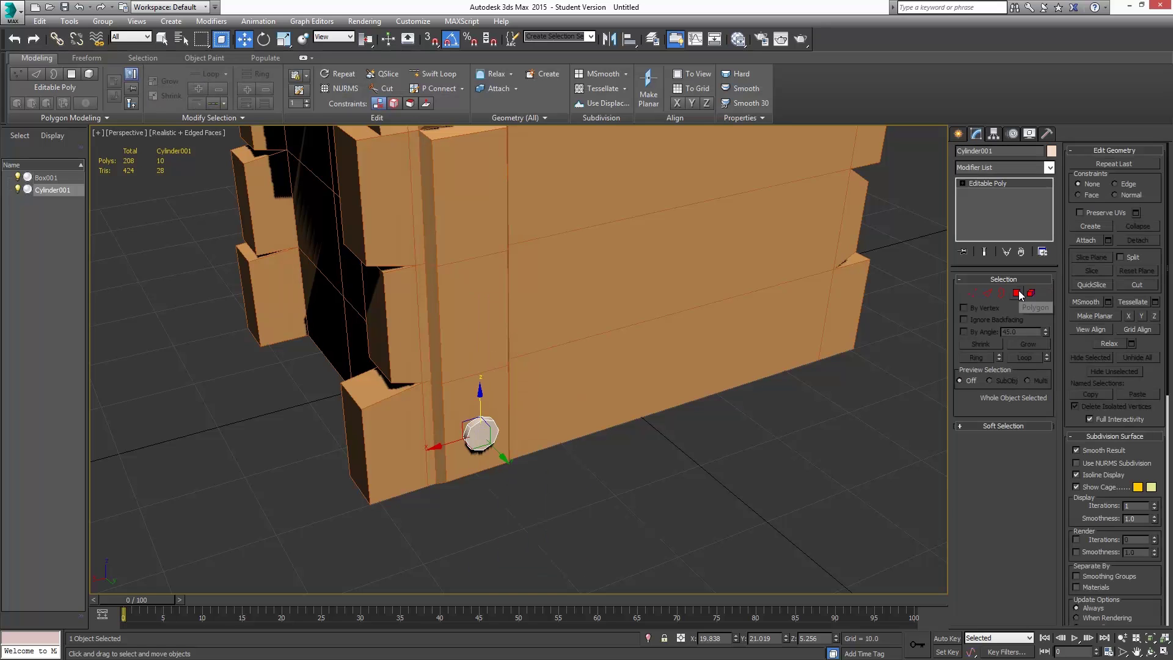
click(1016, 293)
scroll(516, 368, up, 4)
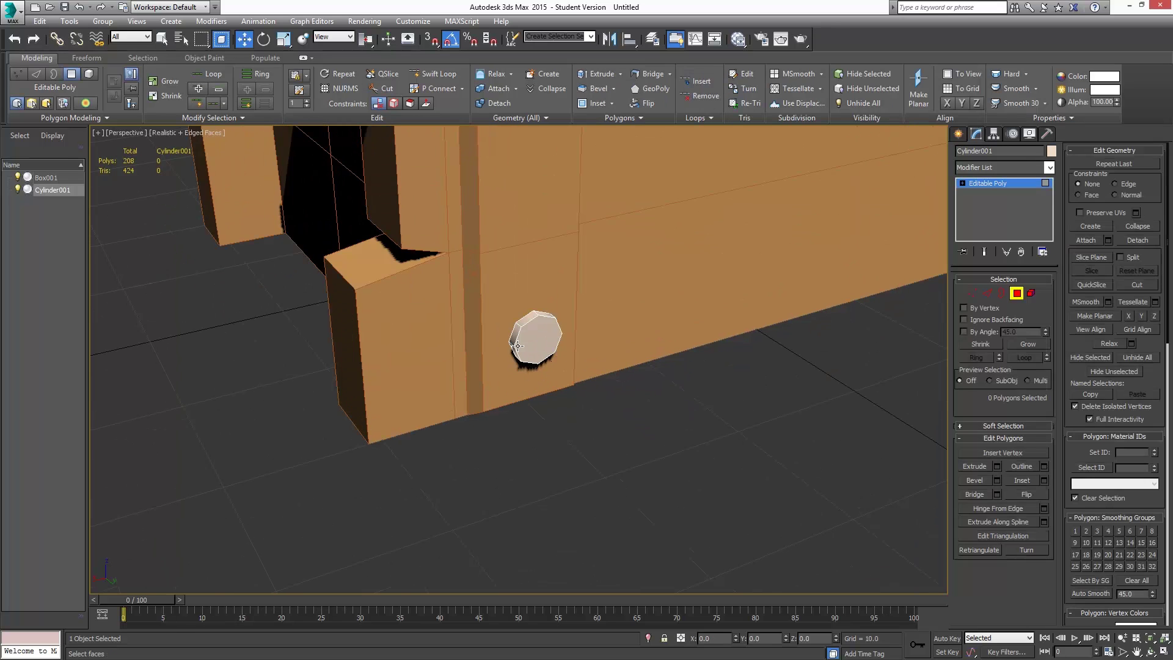
alt+middle_drag(518, 345, 530, 344)
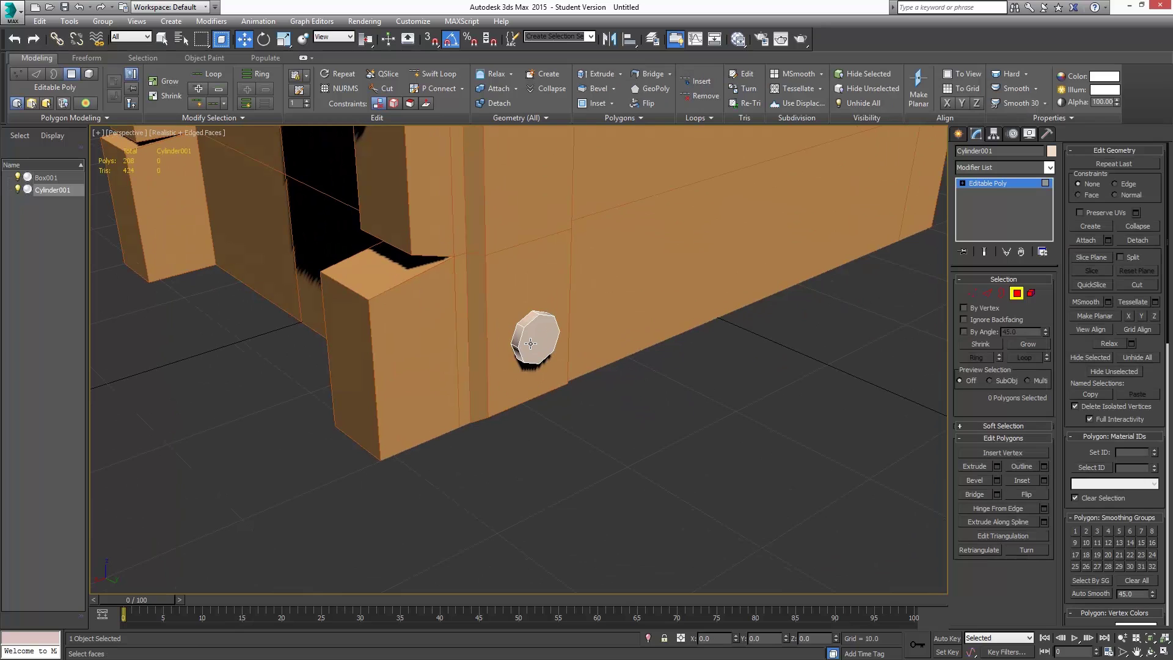
click(648, 638)
Delete both octagonal cap polygons of the rivet cylinder, leaving only its side faces
key(4)
alt+middle_drag(547, 311, 540, 343)
click(540, 342)
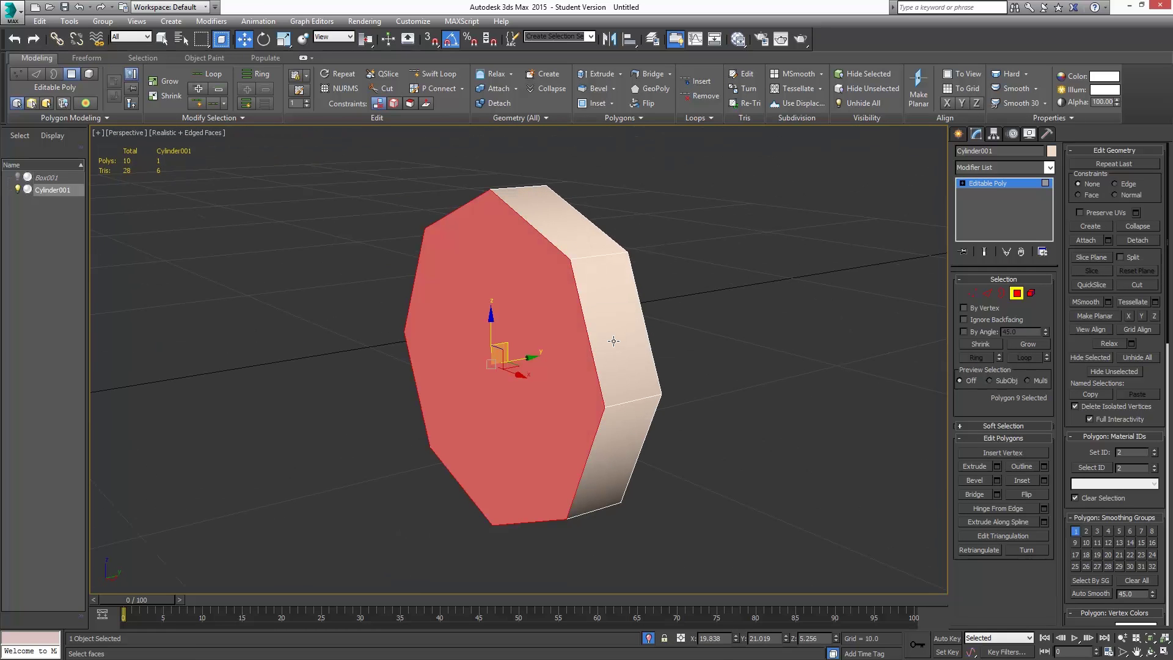
key(Delete)
alt+middle_drag(647, 303, 547, 315)
click(548, 315)
key(Delete)
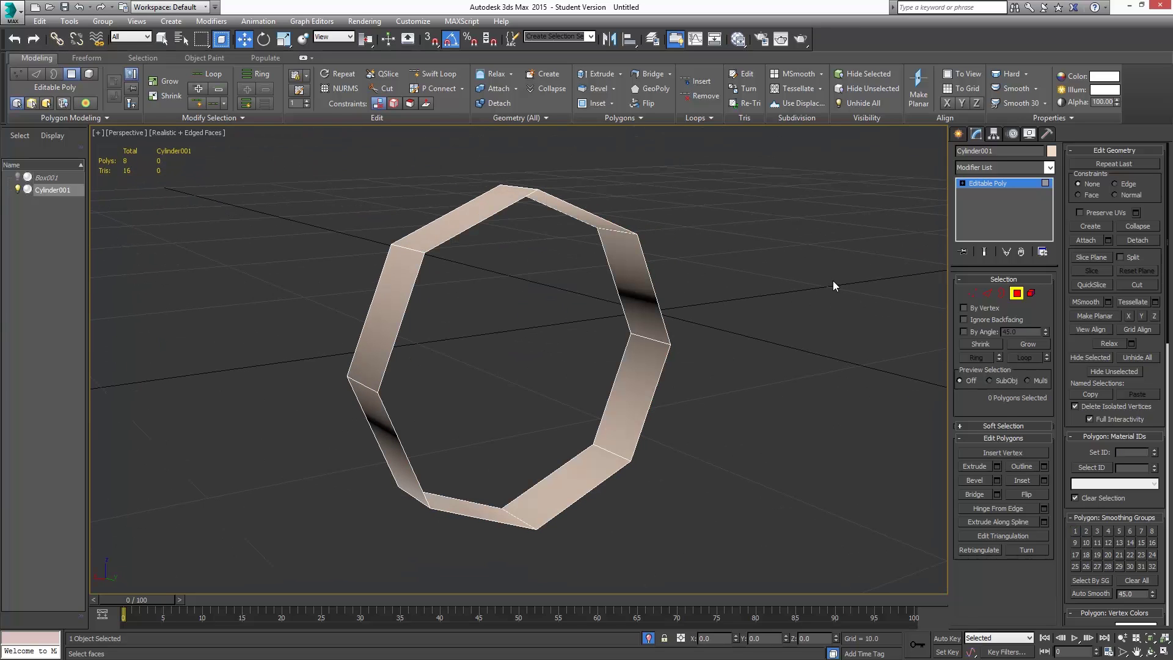
Select one open border of the rivet, extend it inward with a scaled copy and collapse it to a center vertex
click(1002, 294)
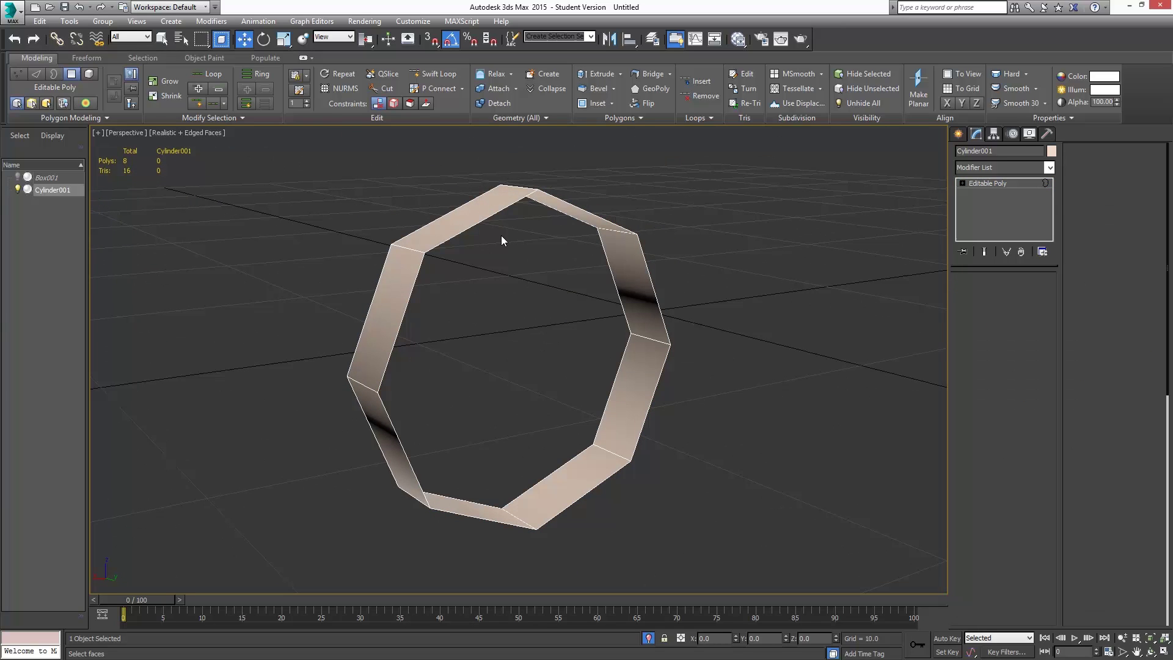
click(489, 217)
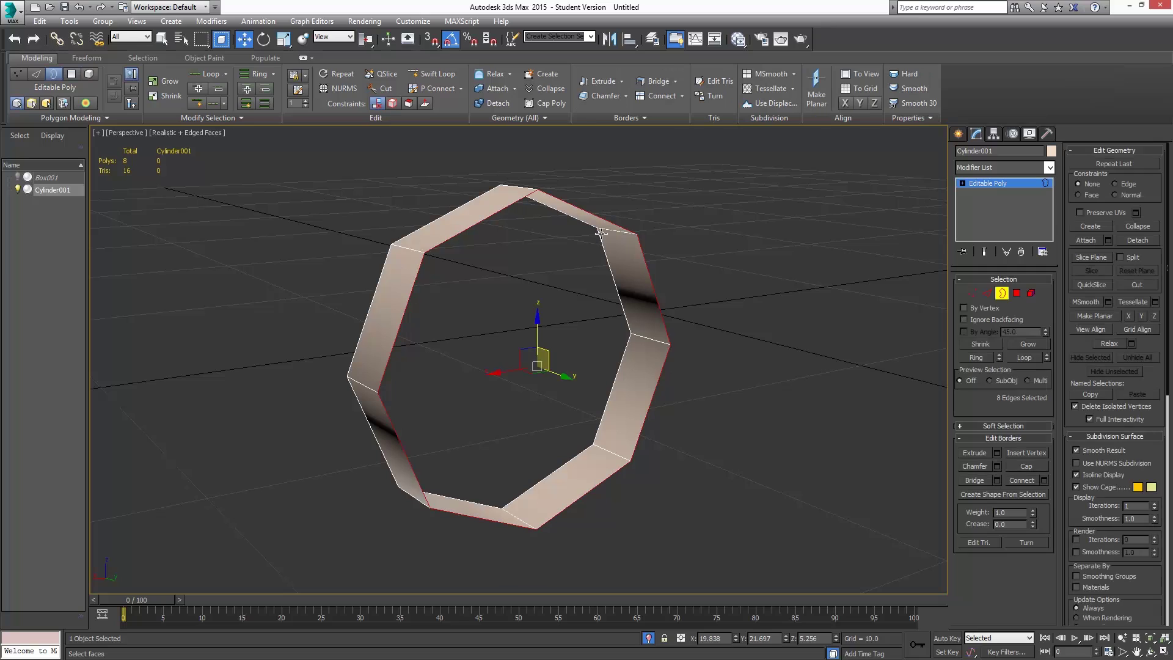
click(284, 39)
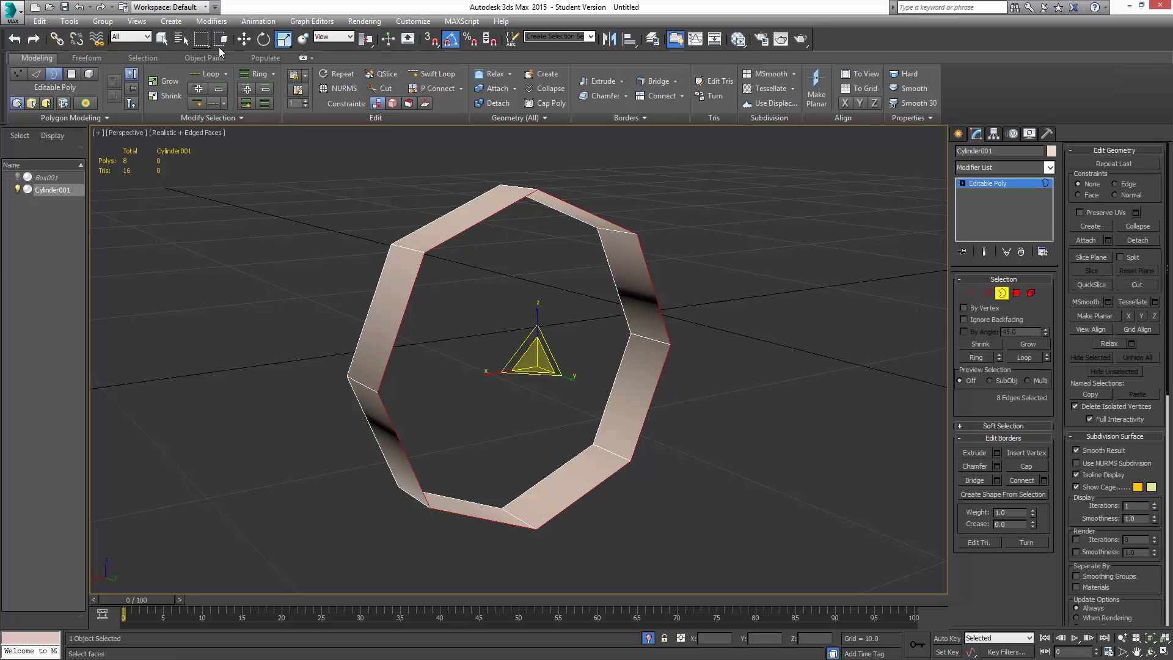
shift+drag(534, 357, 534, 398)
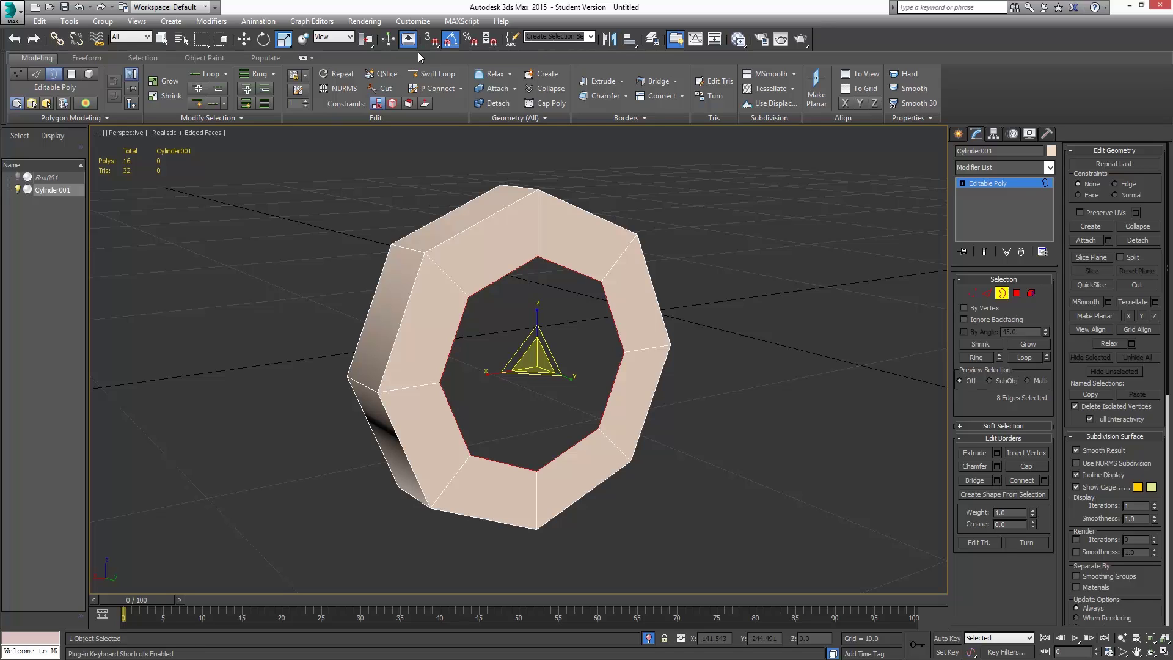
click(411, 38)
key(ctrl+alt+c)
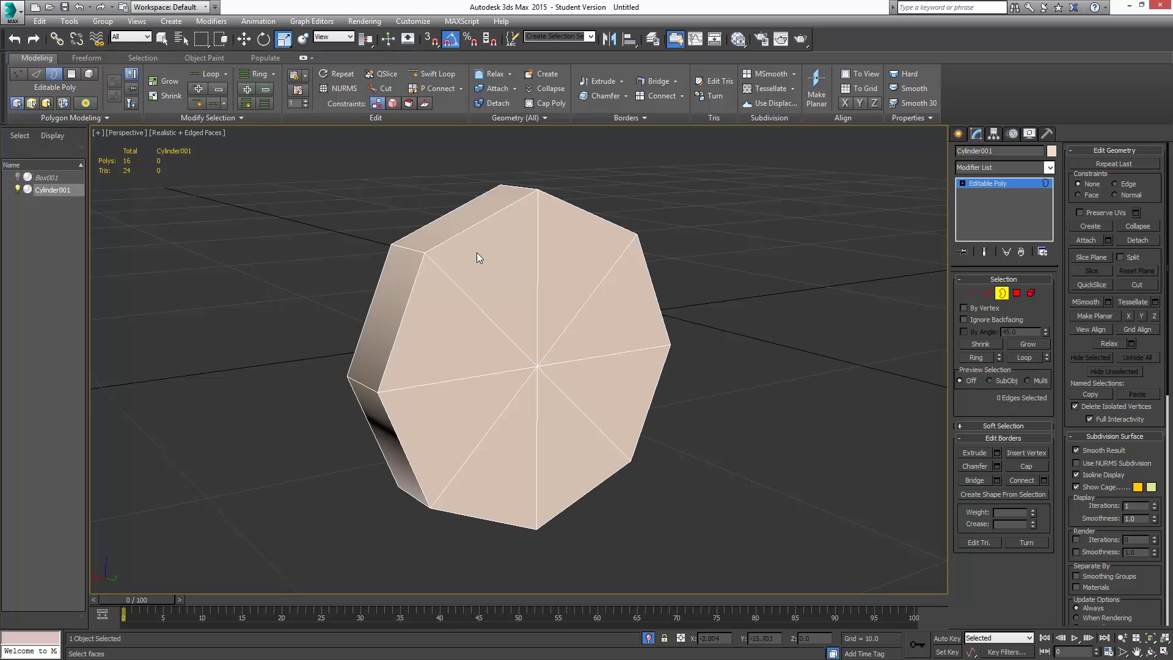
Remove four alternating spoke edges from the rivet's octagonal cap so that only a cross of edges remains
click(986, 294)
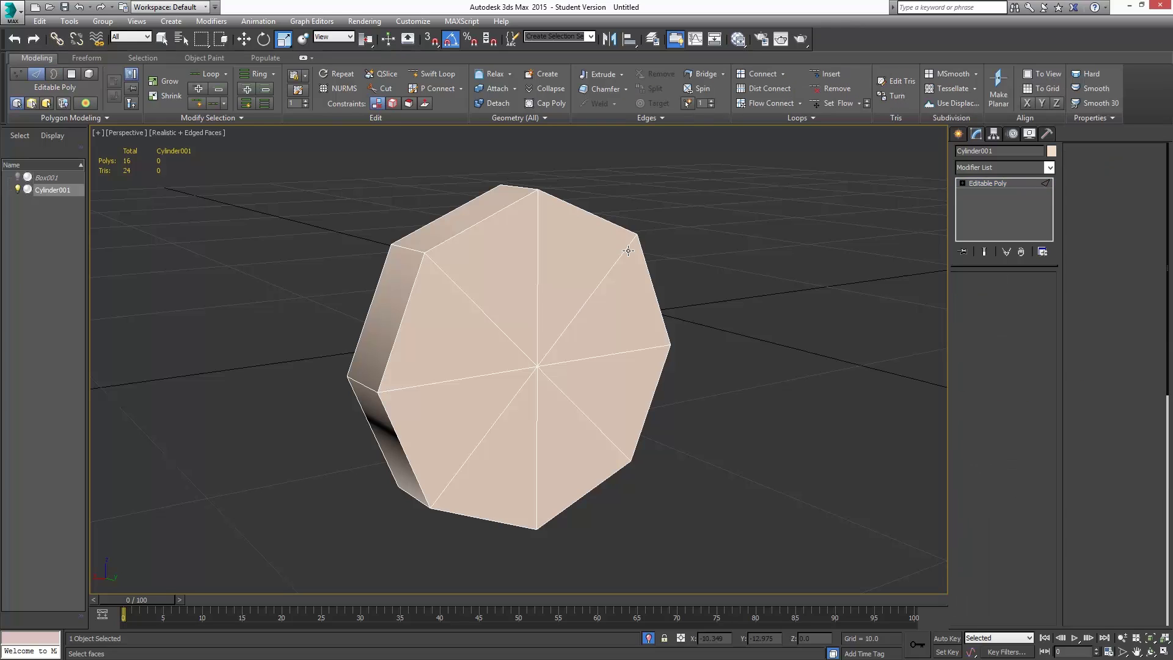
click(604, 277)
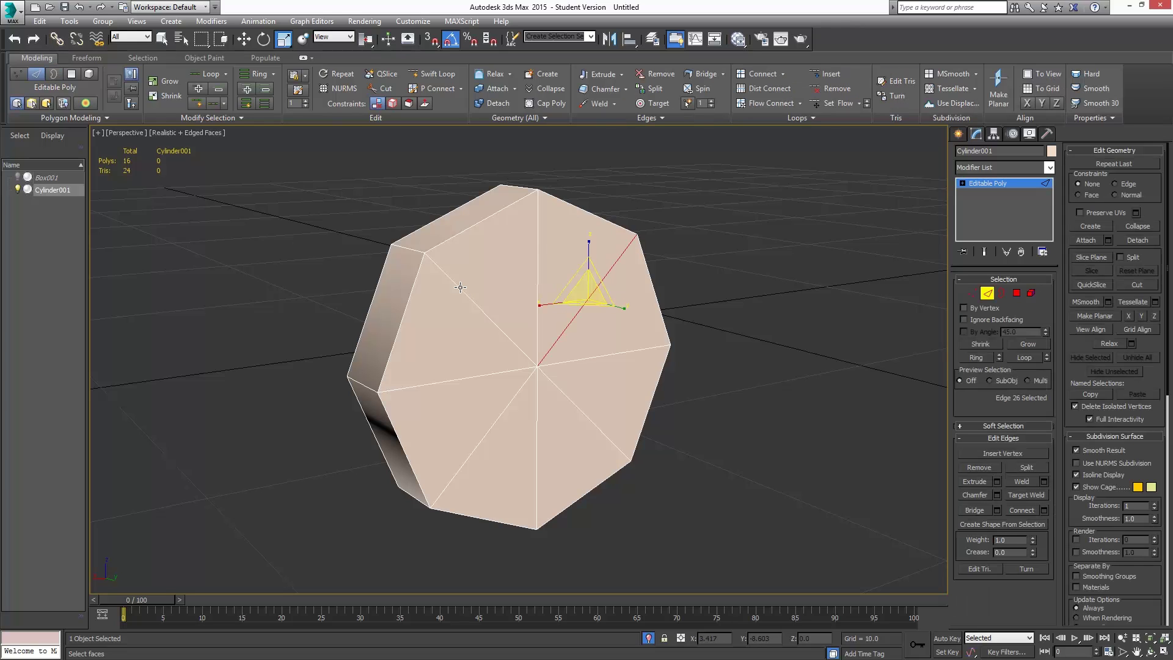
ctrl+click(466, 291)
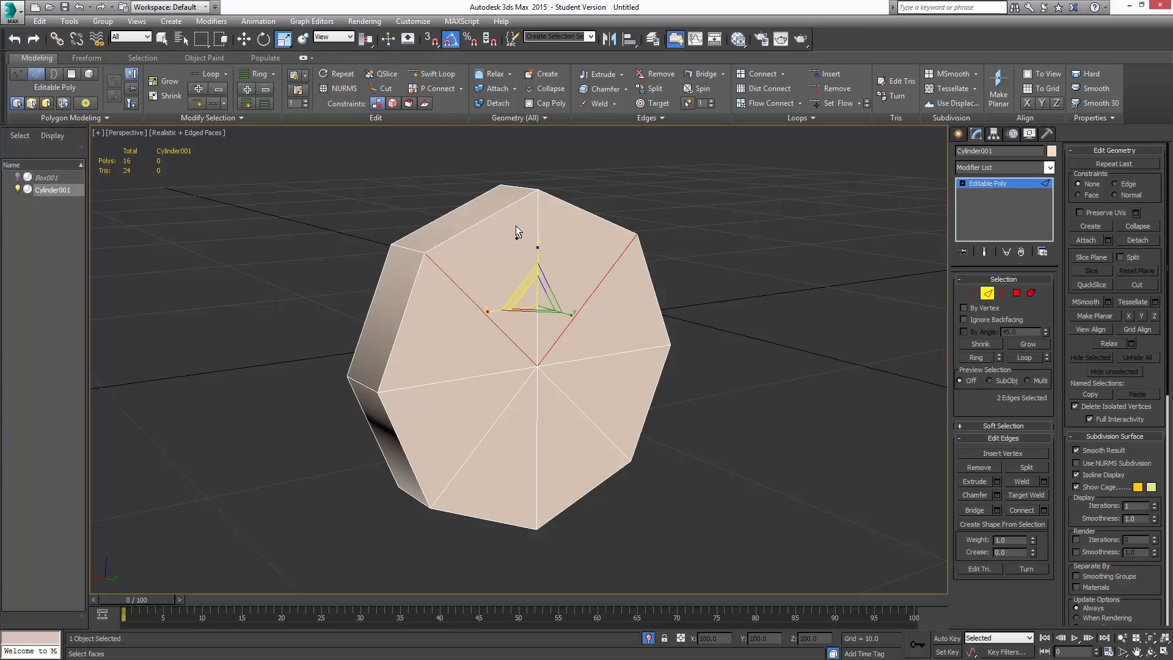
ctrl+click(498, 417)
ctrl+click(570, 401)
key(BackSpace)
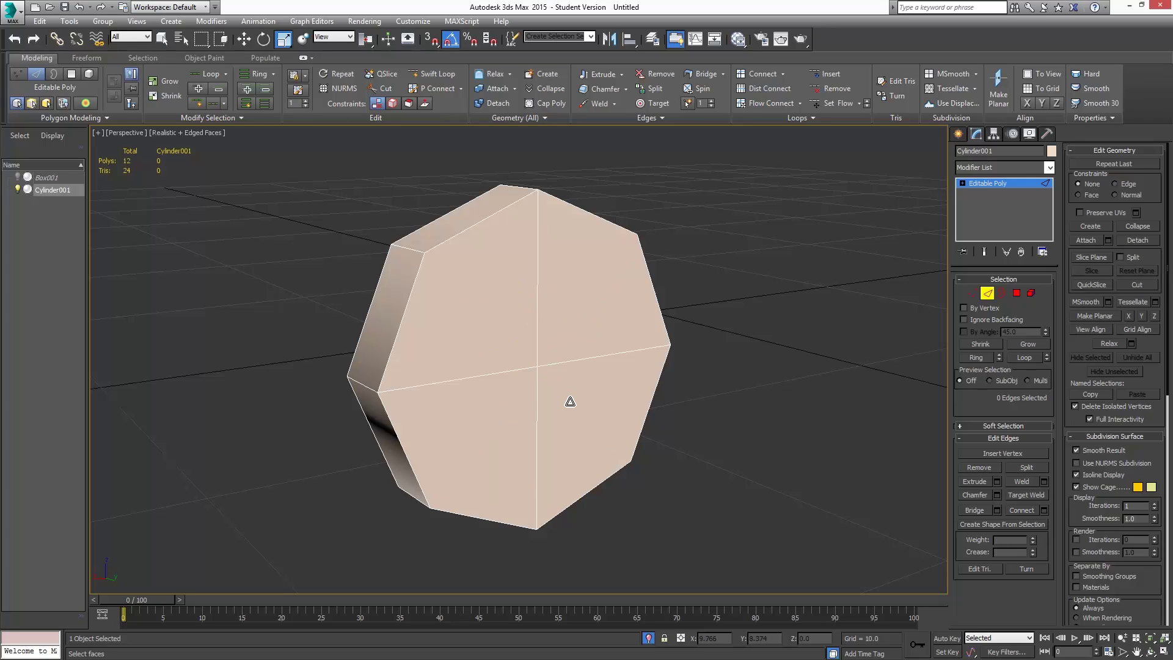
Leave edge level on the rivet and end isolation to bring the chest back into view
click(987, 293)
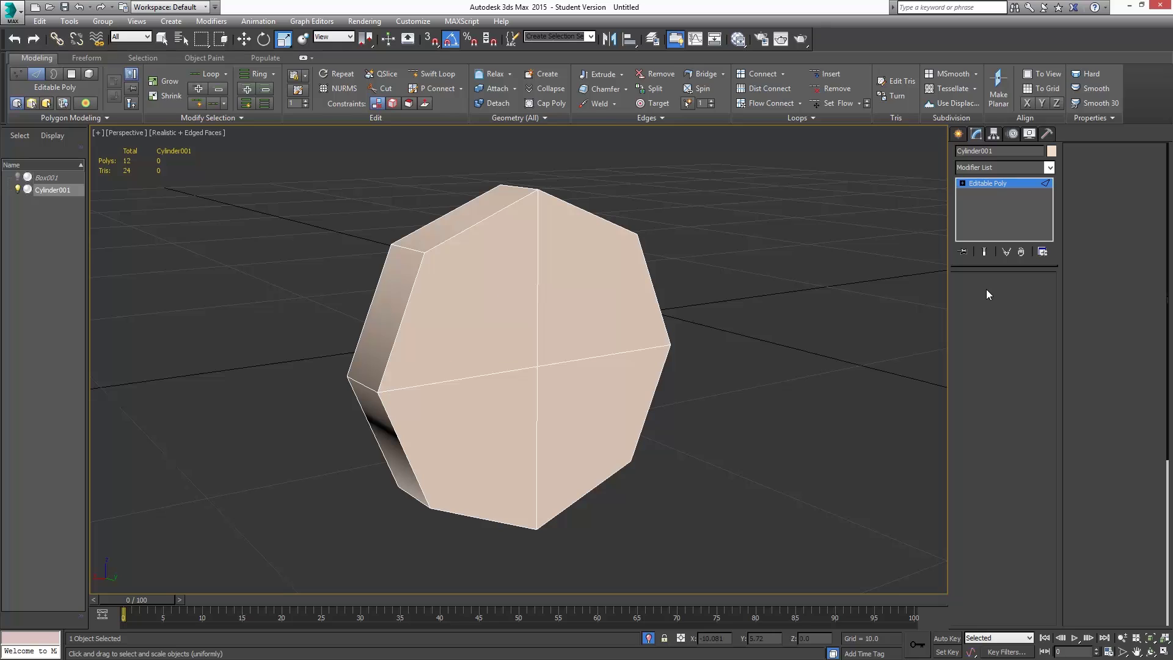
click(650, 638)
alt+middle_drag(607, 298, 671, 361)
Clone the rivet twice straight up the strap as copies, at heights of about Z 17.3 and Z 28.2
key(w)
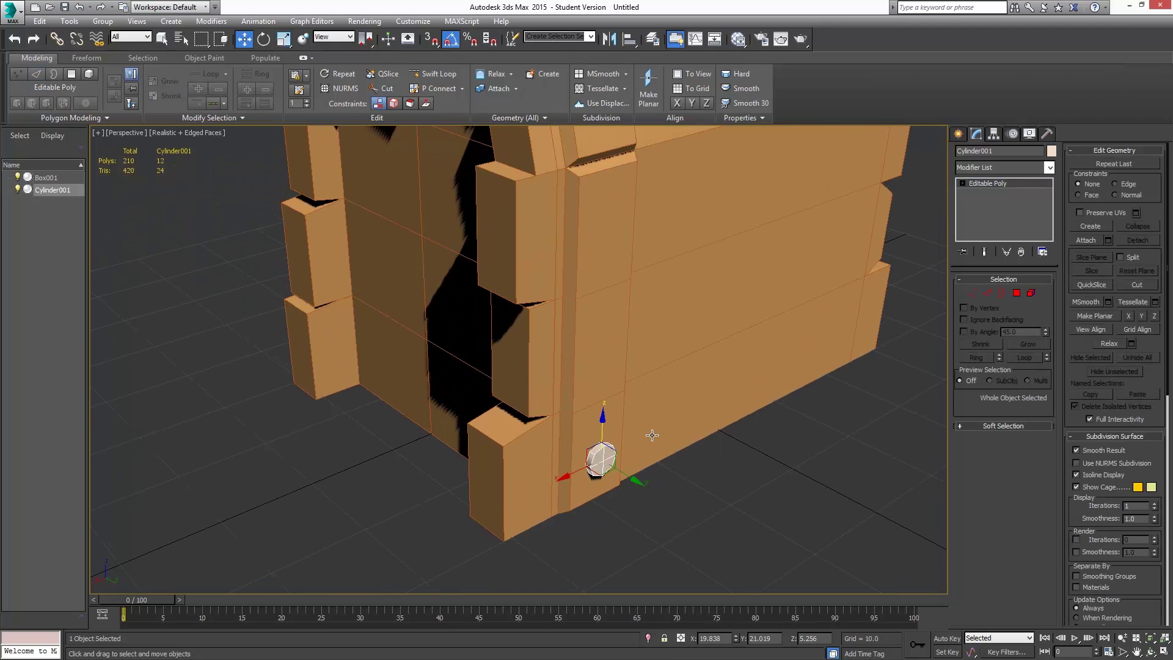
middle_drag(627, 393, 656, 418)
scroll(646, 401, down, 3)
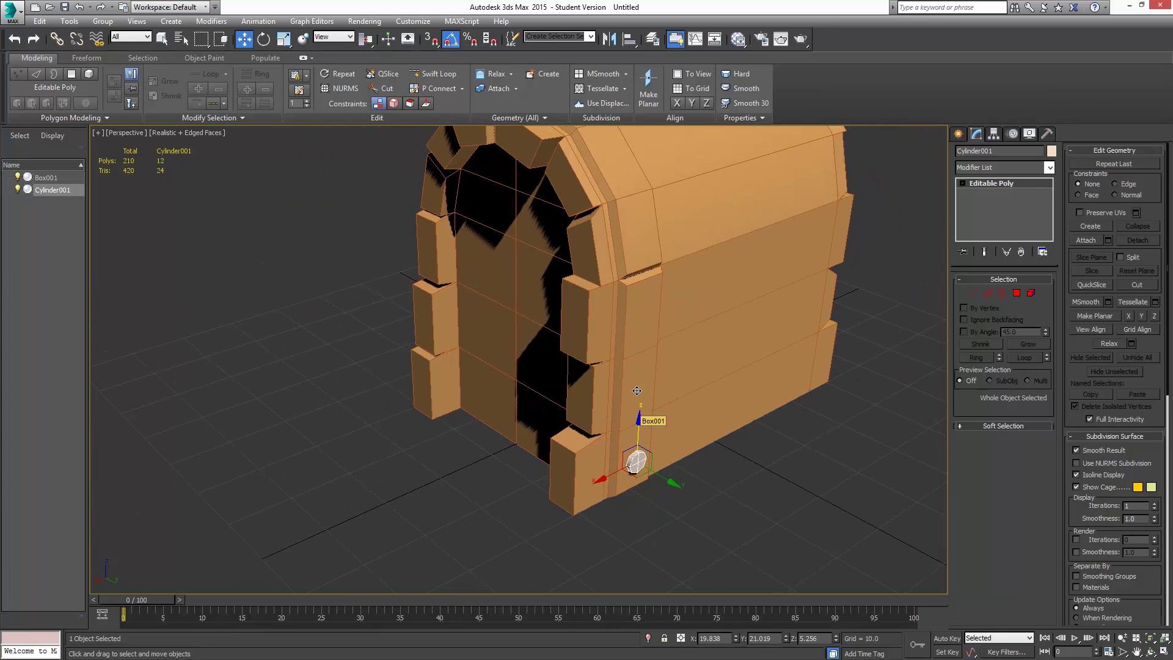
mouse_move(642, 416)
shift+mouse_down()
mouse_move(630, 350)
mouse_move(642, 361)
shift+mouse_up()
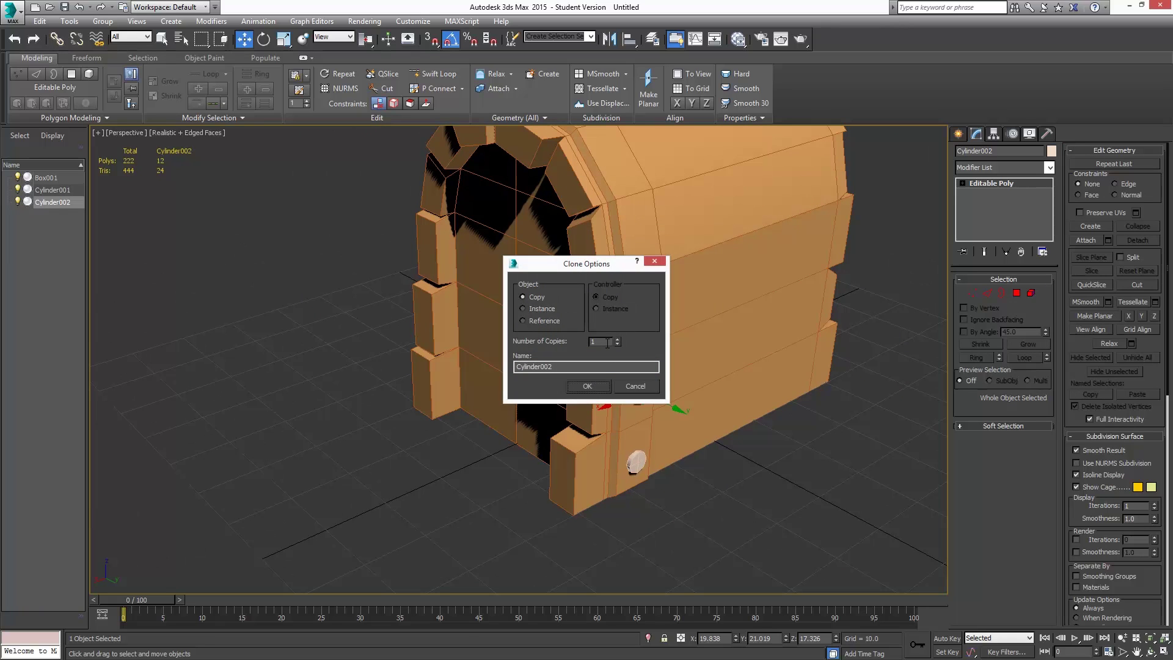
click(588, 386)
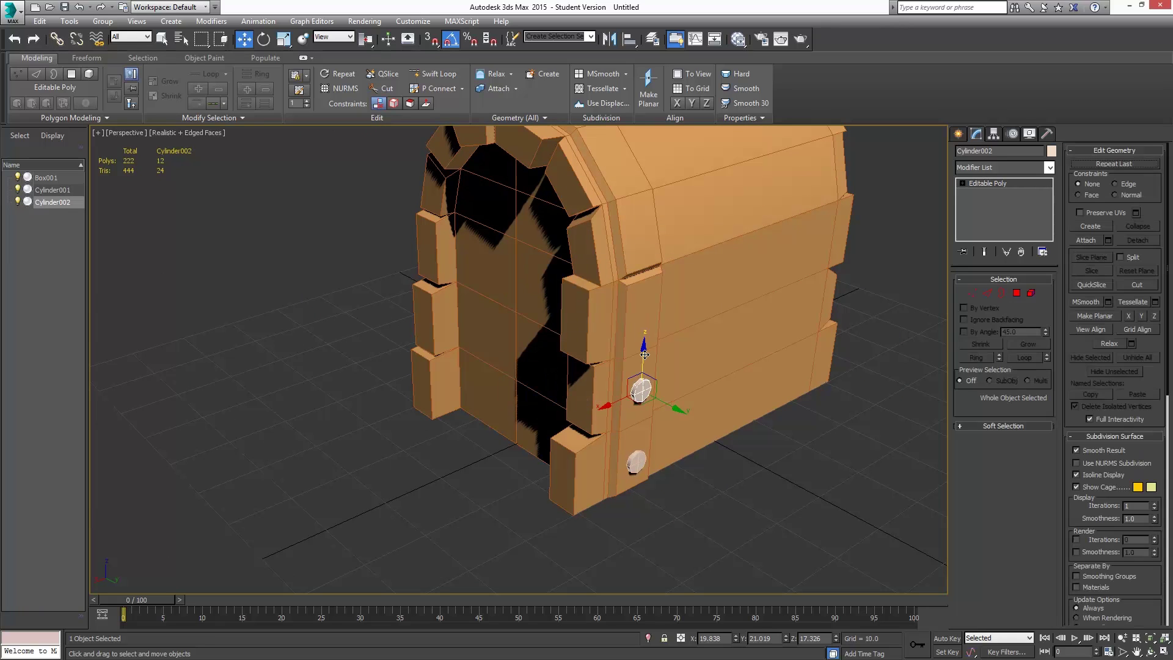
shift+drag(644, 354, 641, 282)
click(581, 385)
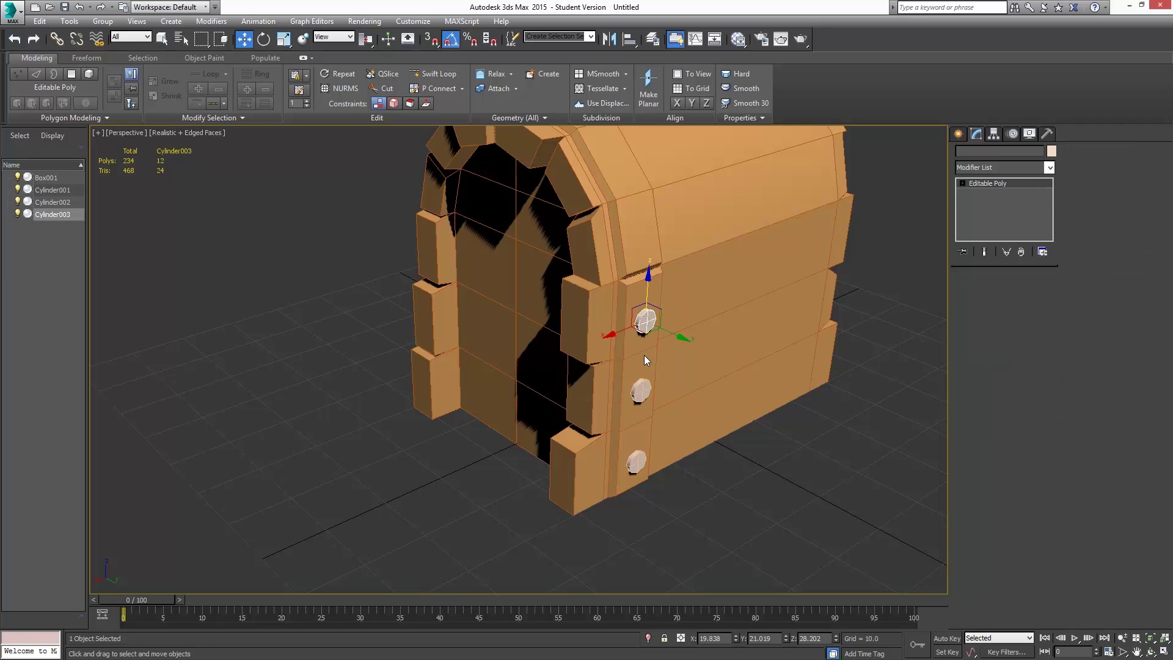
Copy the upper rivet onto the lowest slanted strap section of the lid, at about Y 19.4, Z 40.4
alt+middle_drag(663, 317, 678, 321)
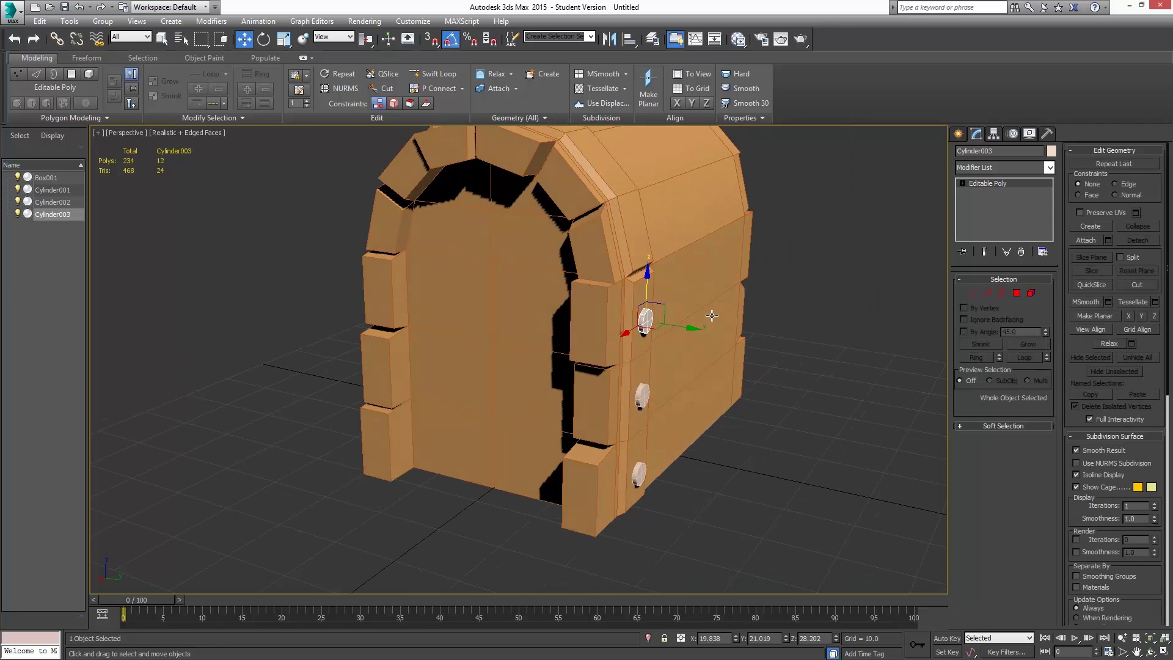
shift+drag(654, 259, 653, 215)
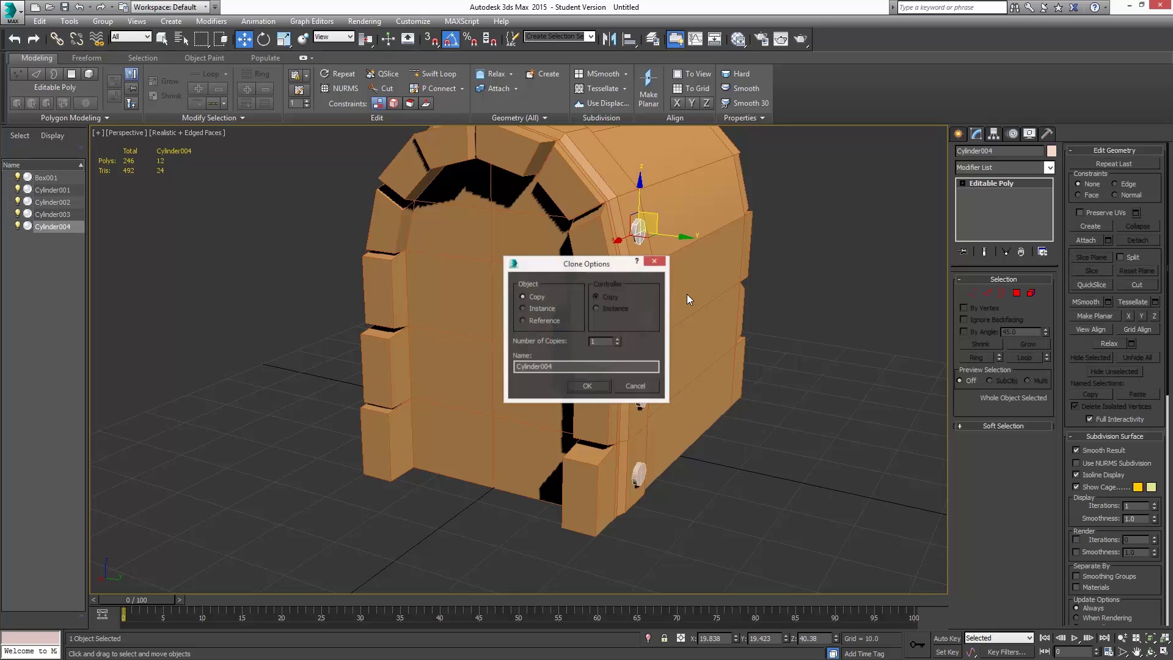
click(577, 382)
Rotate the copied rivet to an X angle of 75° to match the slope of the lowest lid section
key(z)
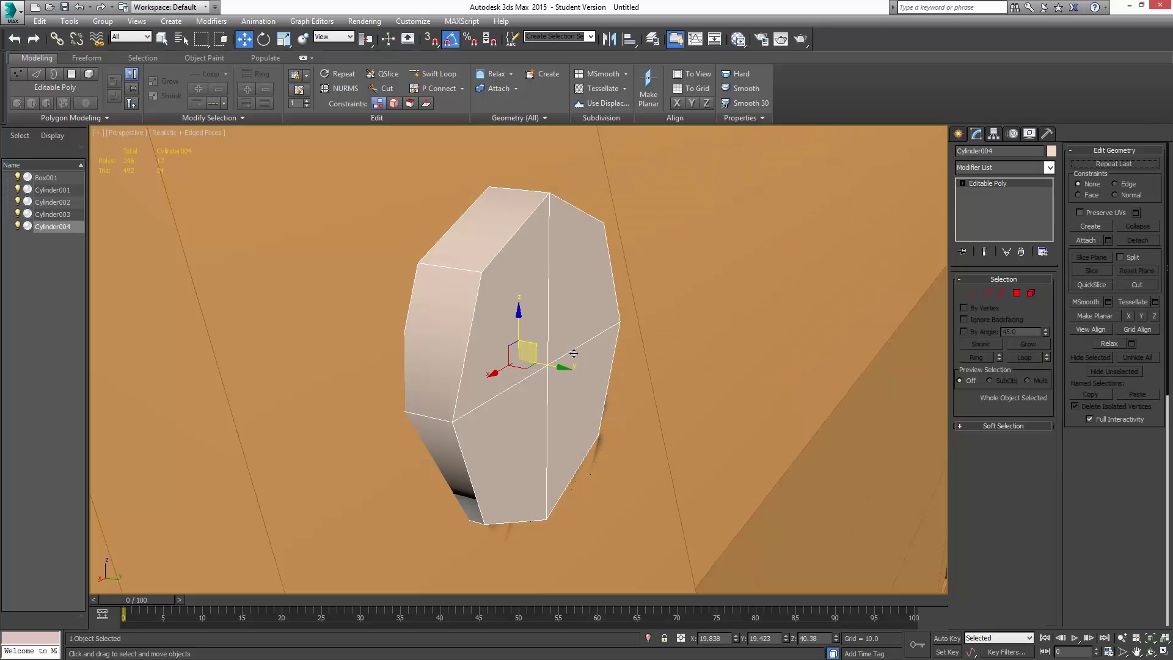
alt+middle_drag(574, 353, 579, 341)
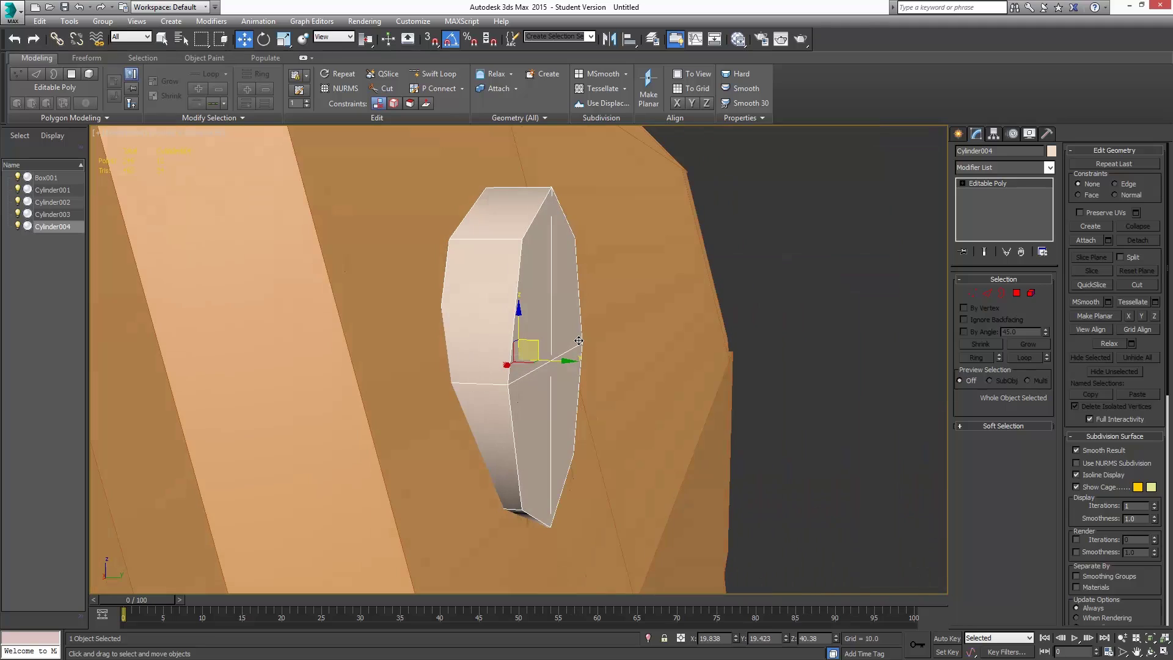
click(265, 42)
drag(519, 330, 506, 316)
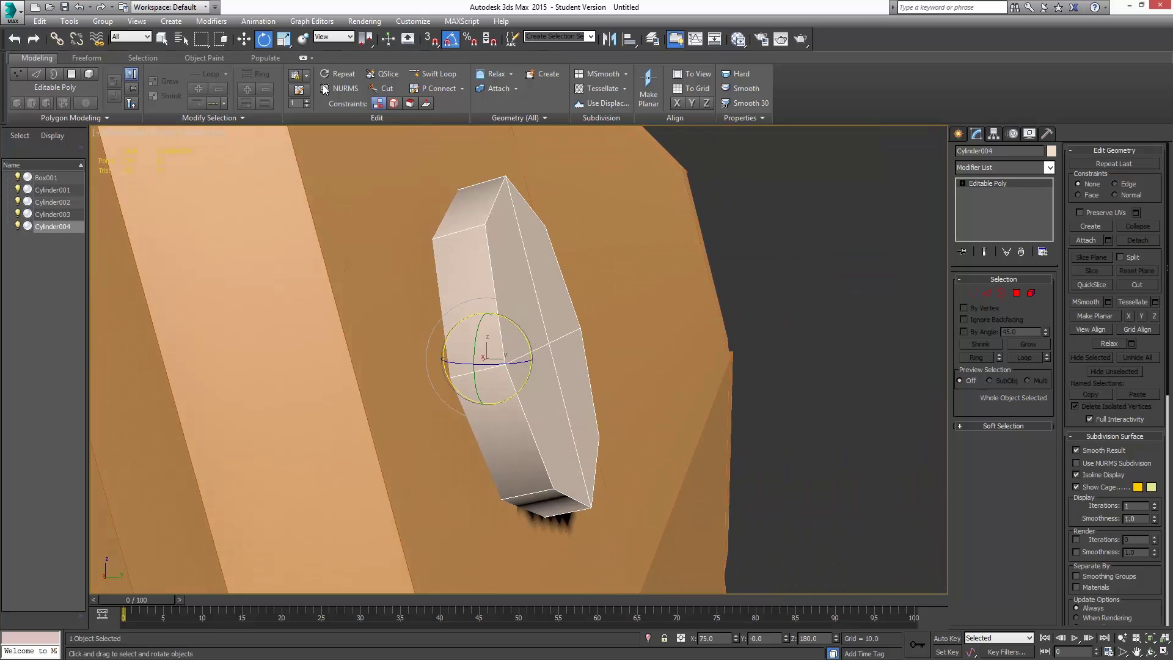
scroll(498, 385, down, 8)
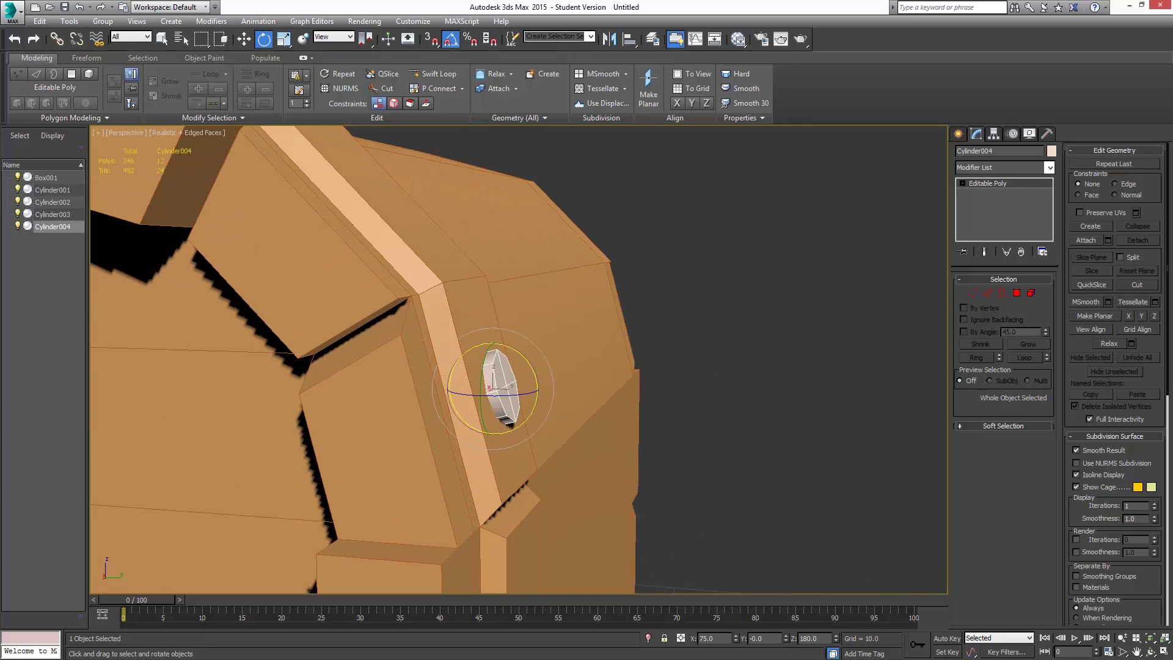
scroll(498, 385, down, 3)
Copy the tilted rivet onto the next strap section up the lid, at about Y 14.4, Z 49.3
click(241, 41)
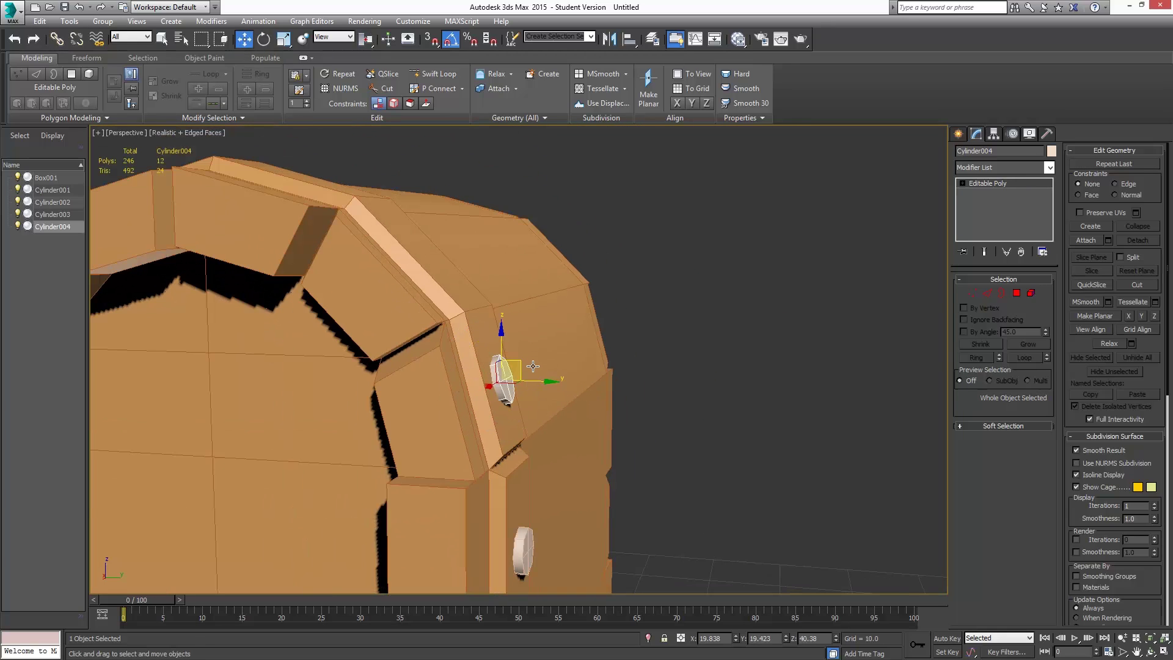
shift+drag(522, 361, 452, 233)
click(587, 384)
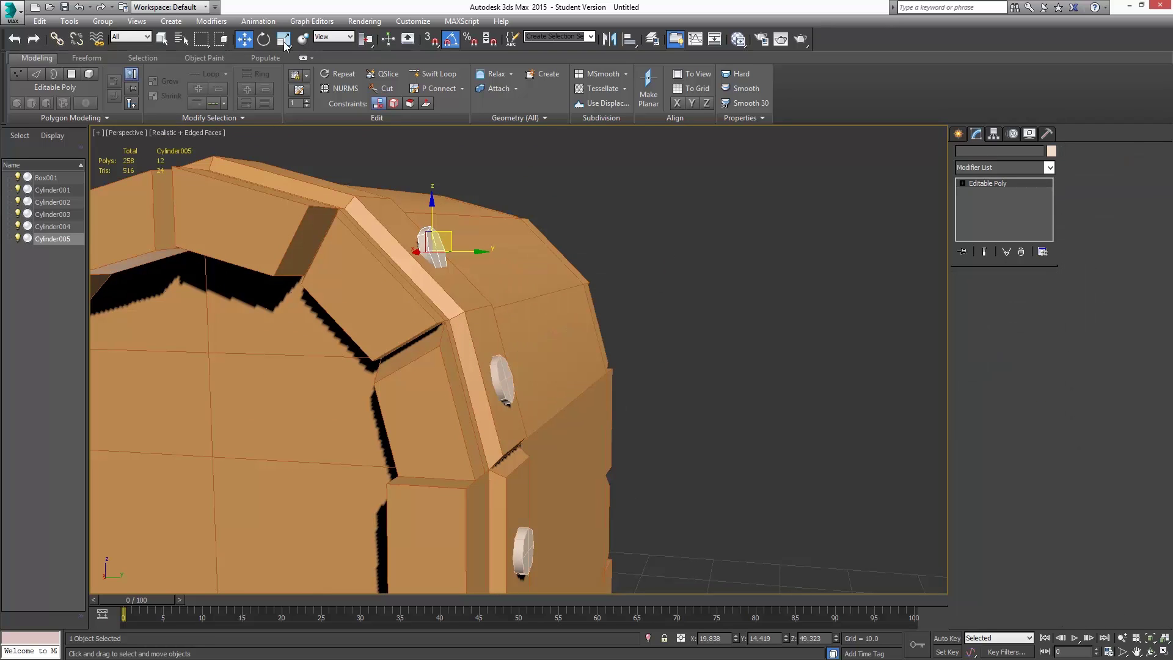
Rotate the new rivet to an X angle of 45° and seat it on the strap at about Y 13.9, Z 49.6
click(265, 40)
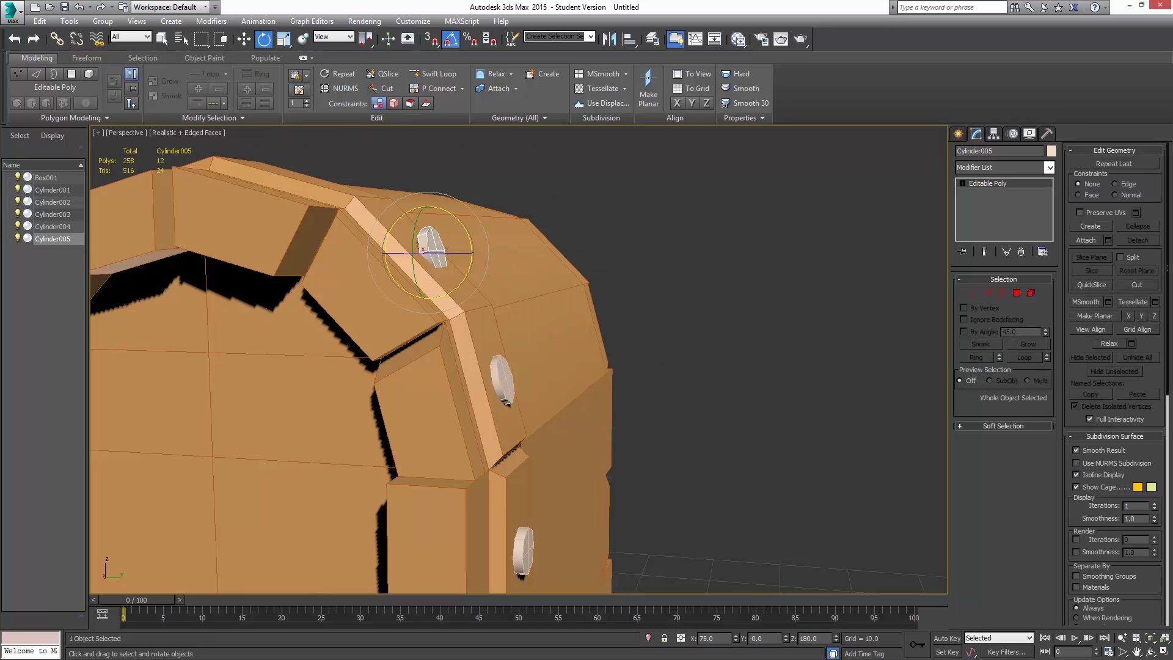
mouse_move(467, 234)
mouse_down()
mouse_move(458, 214)
mouse_move(471, 242)
mouse_up()
click(244, 39)
alt+middle_drag(392, 245, 420, 265)
click(444, 233)
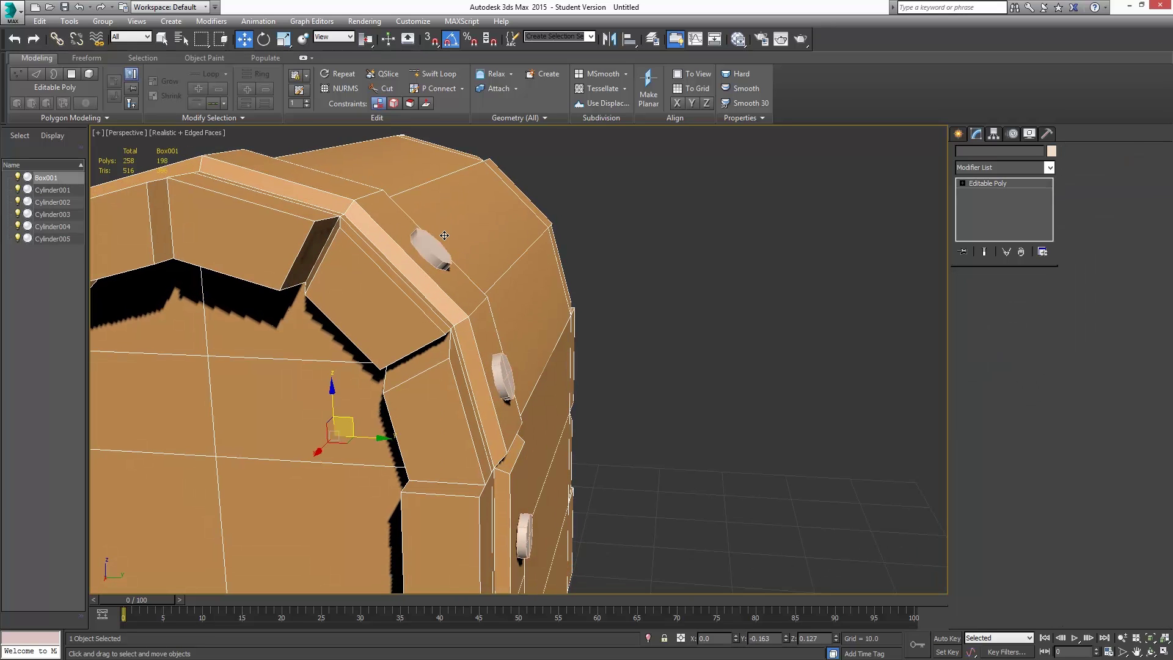
click(449, 233)
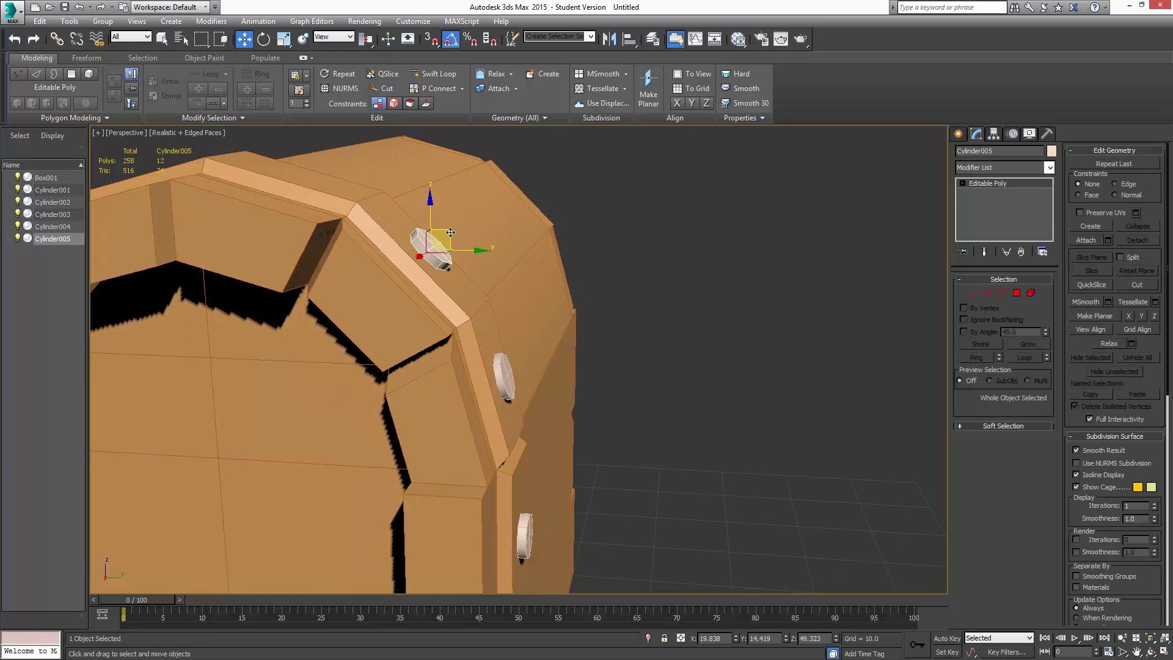
drag(449, 231, 443, 227)
alt+middle_drag(505, 241, 507, 270)
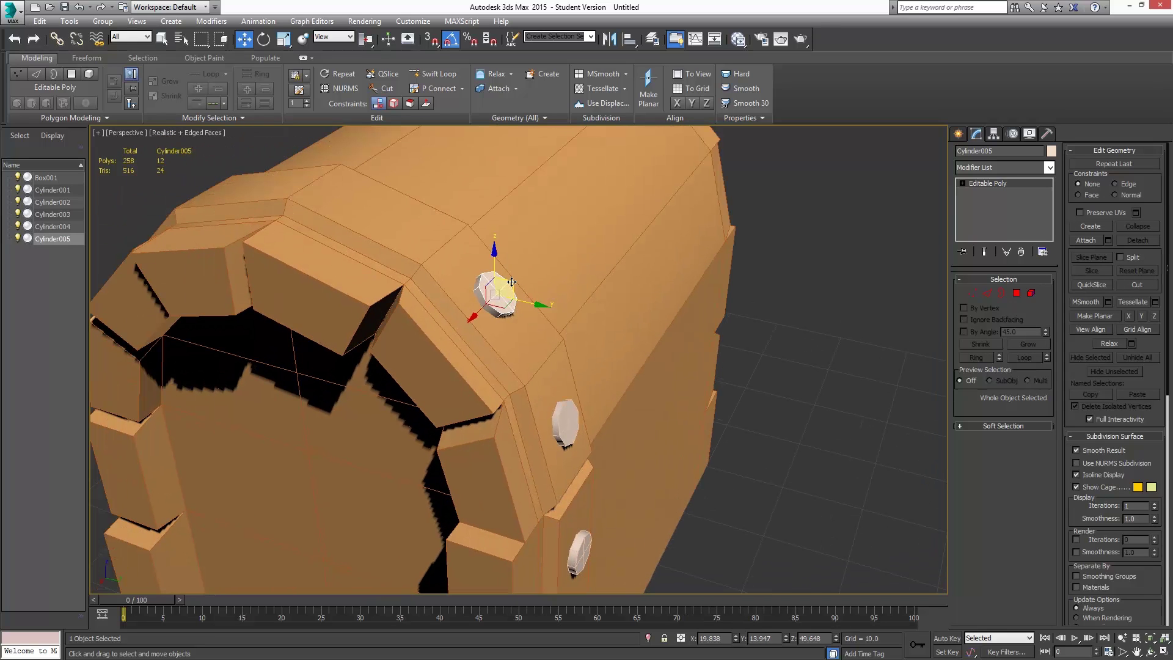
Copy the rivet onto the strap section nearest the lid's crown and rotate it to an X angle of 20°
shift+drag(512, 282, 394, 191)
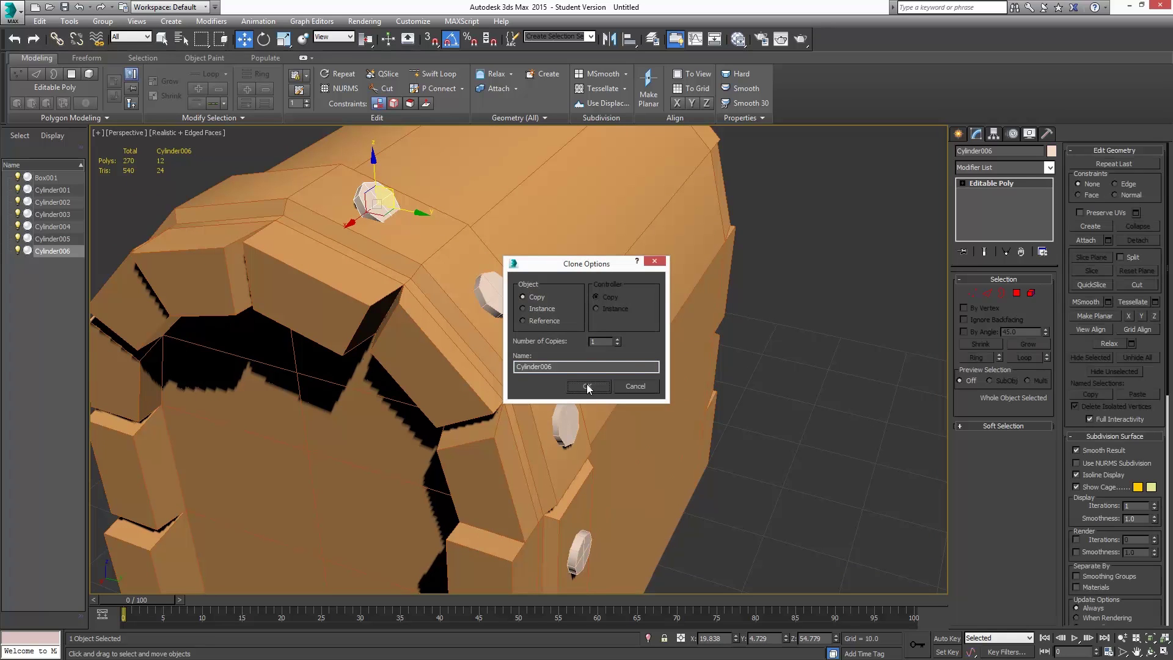
click(586, 386)
click(263, 38)
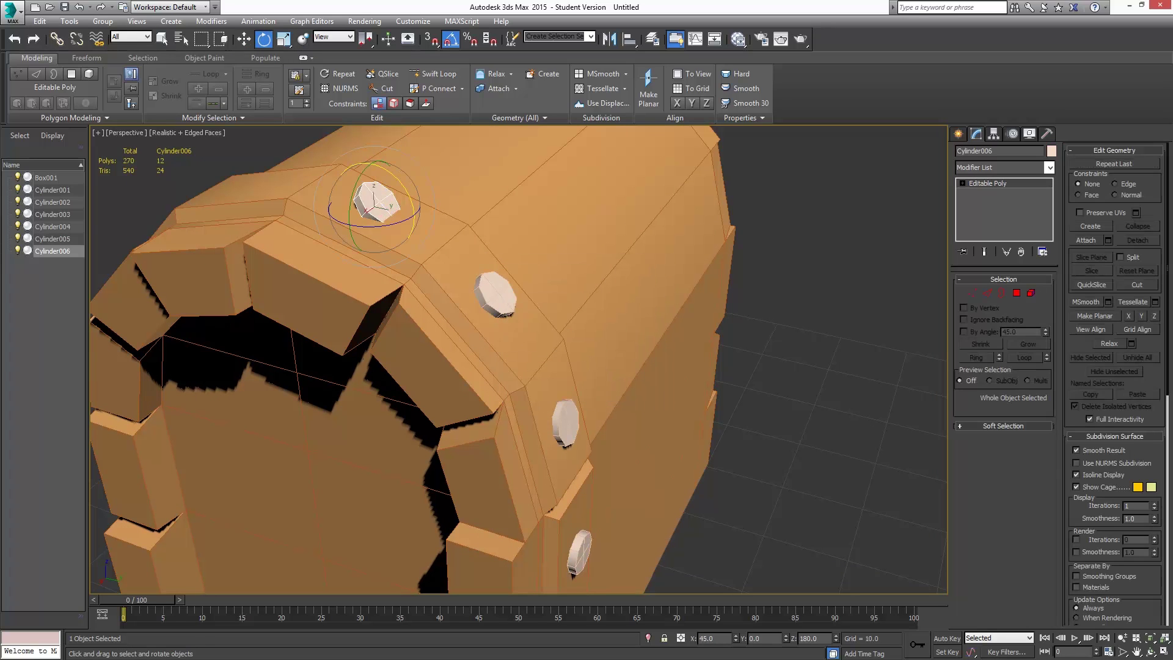
drag(413, 195, 396, 170)
drag(418, 215, 415, 211)
Fine-tune the uppermost rivet's tilt to the strap's slope and seat it at about Z 54.7
alt+middle_drag(448, 255, 471, 244)
scroll(470, 244, up, 6)
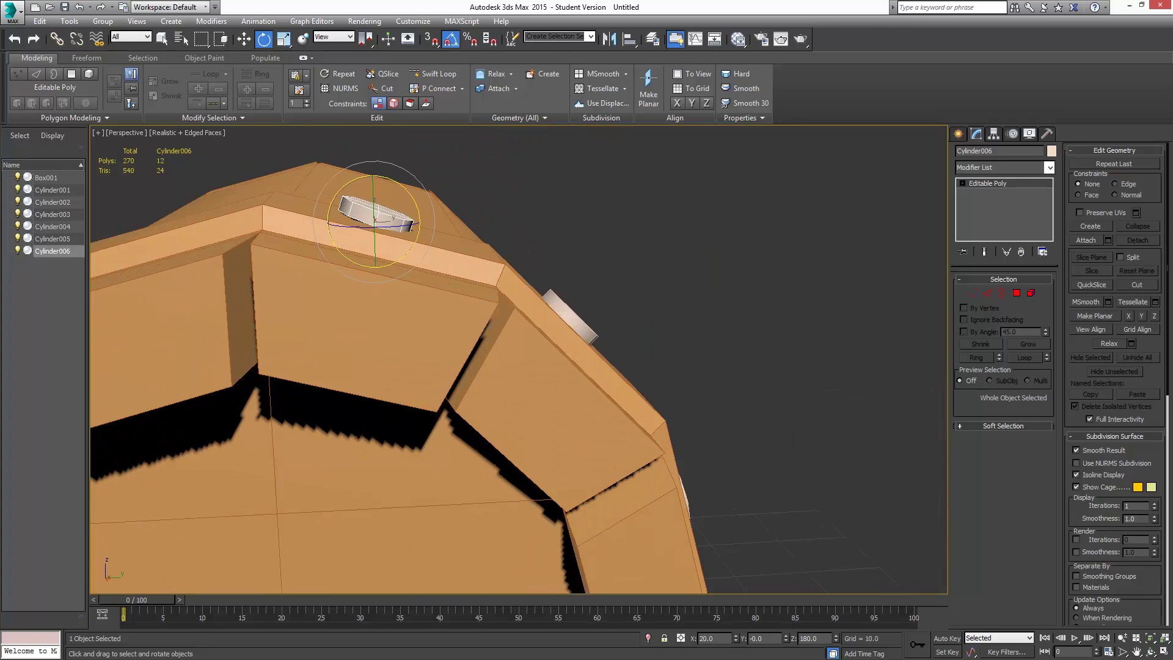
drag(391, 194, 385, 187)
click(245, 39)
drag(369, 183, 371, 182)
Attach the five lower rivets to the uppermost one, combining all six into a single object
alt+middle_drag(621, 286, 512, 270)
scroll(549, 288, down, 5)
scroll(549, 313, down, 3)
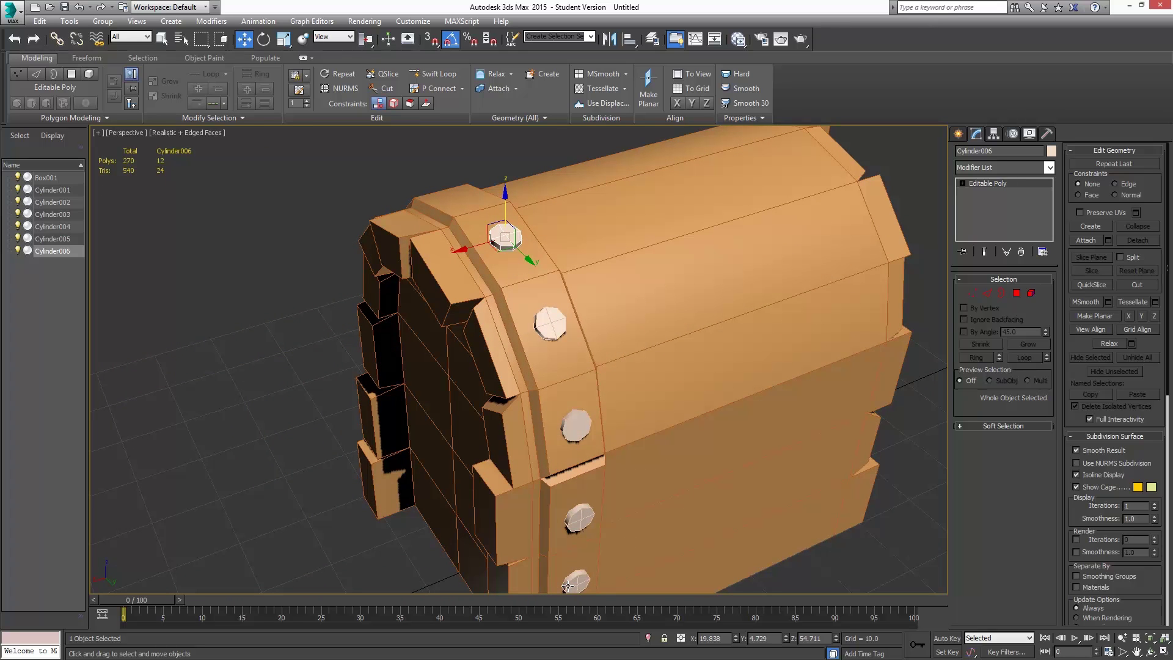
middle_drag(582, 382, 590, 295)
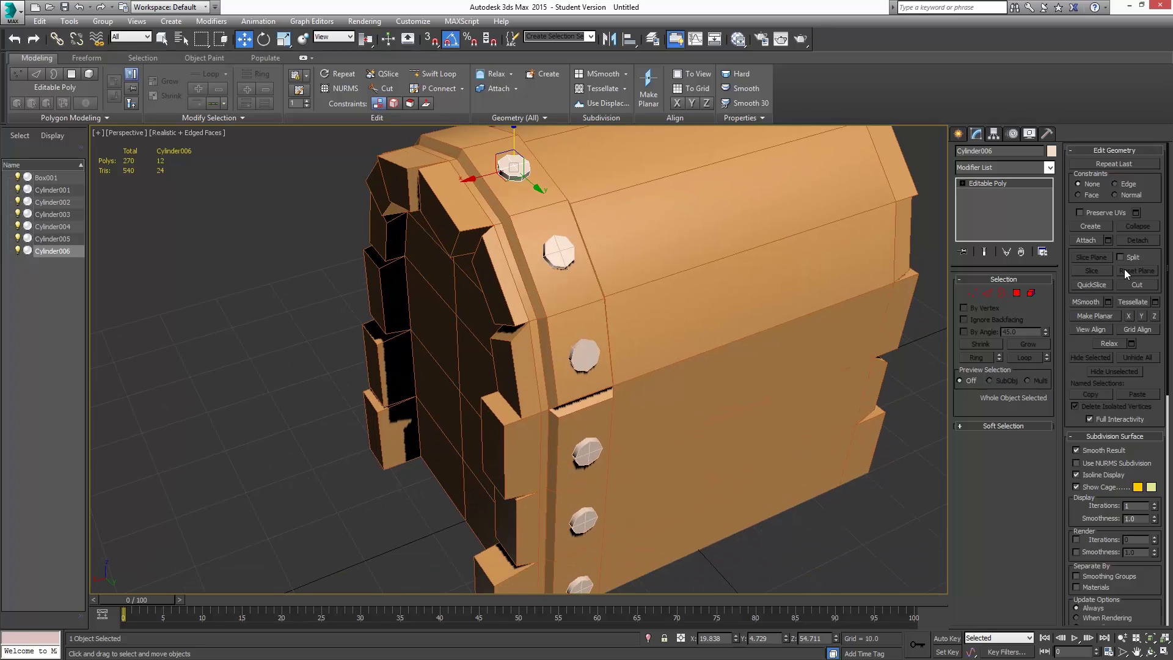
click(1089, 240)
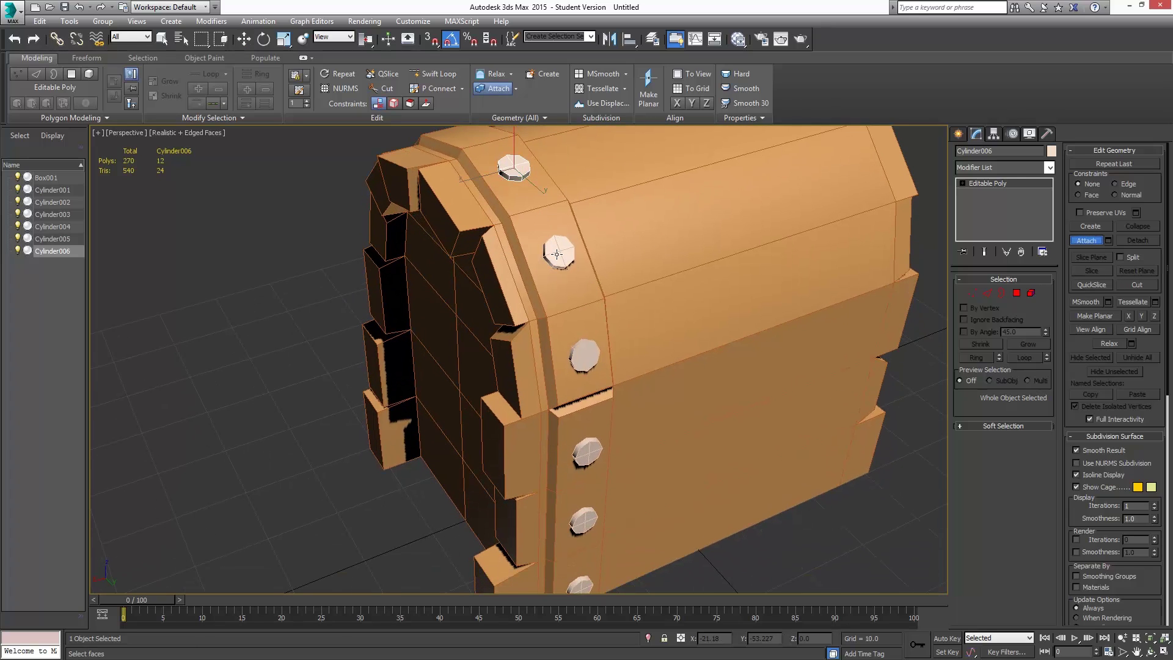
click(557, 252)
click(585, 356)
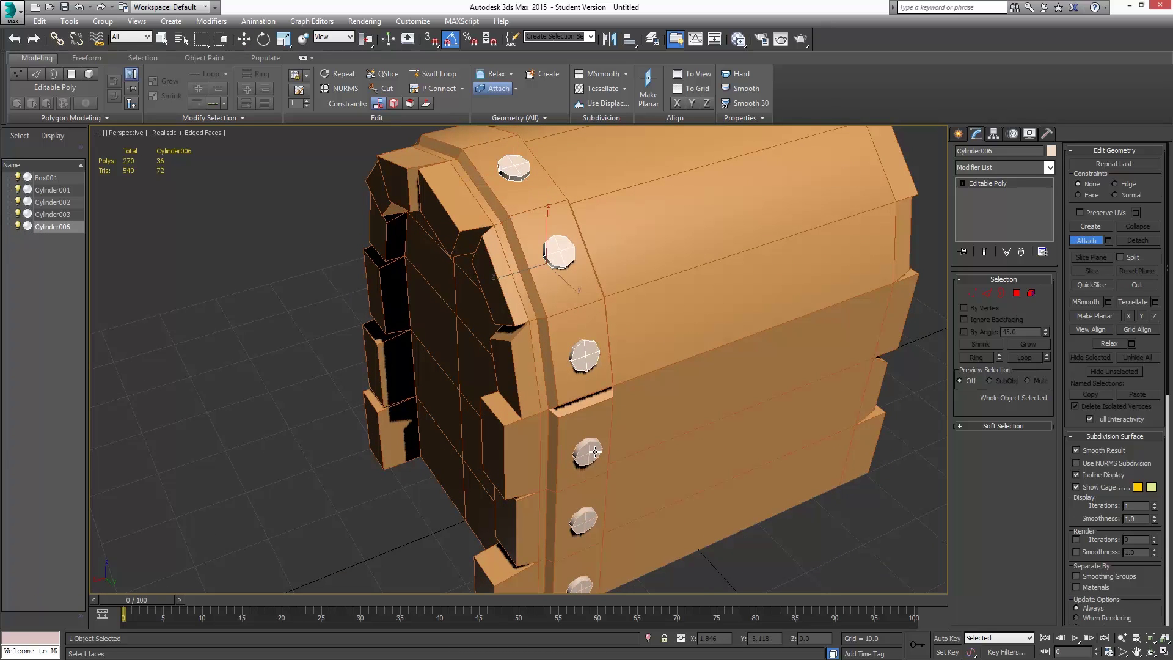
click(587, 452)
click(587, 550)
click(581, 586)
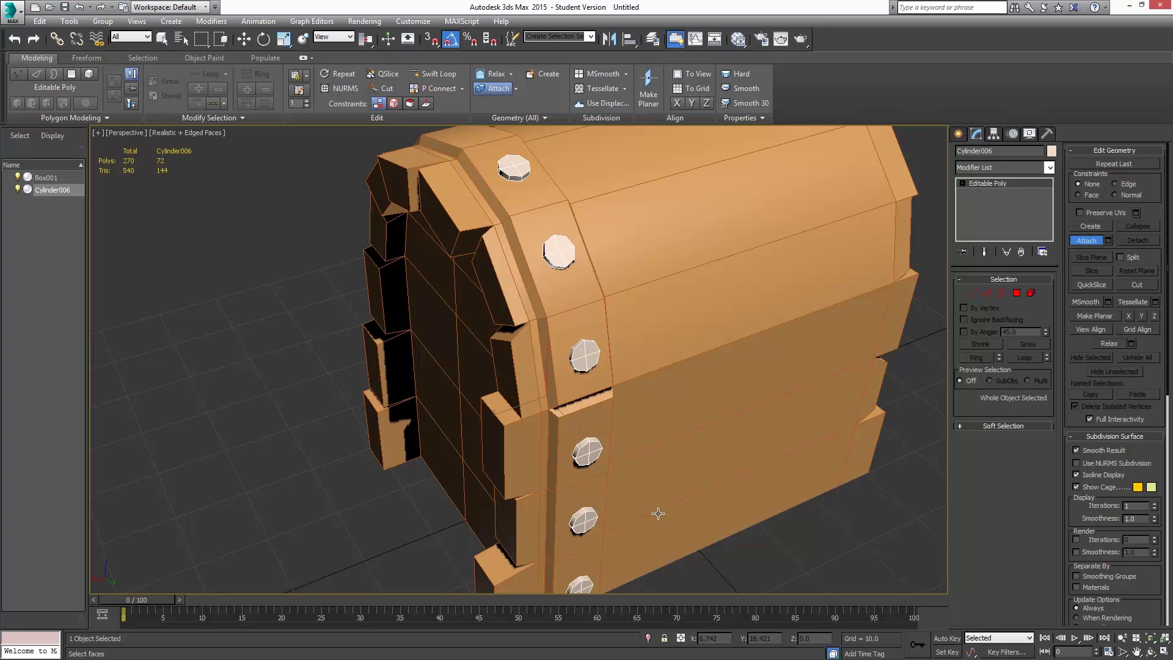
middle_drag(658, 513, 672, 458)
key(w)
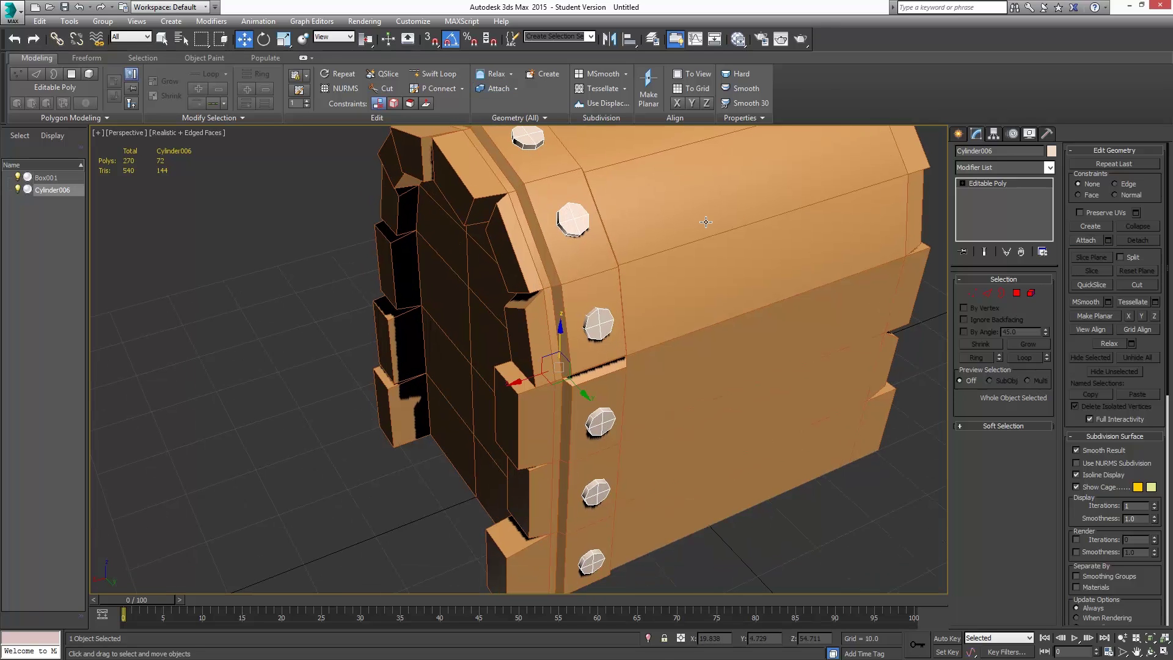
Set the combined rivets to use the transform coordinate center as their pivot
scroll(750, 263, down, 4)
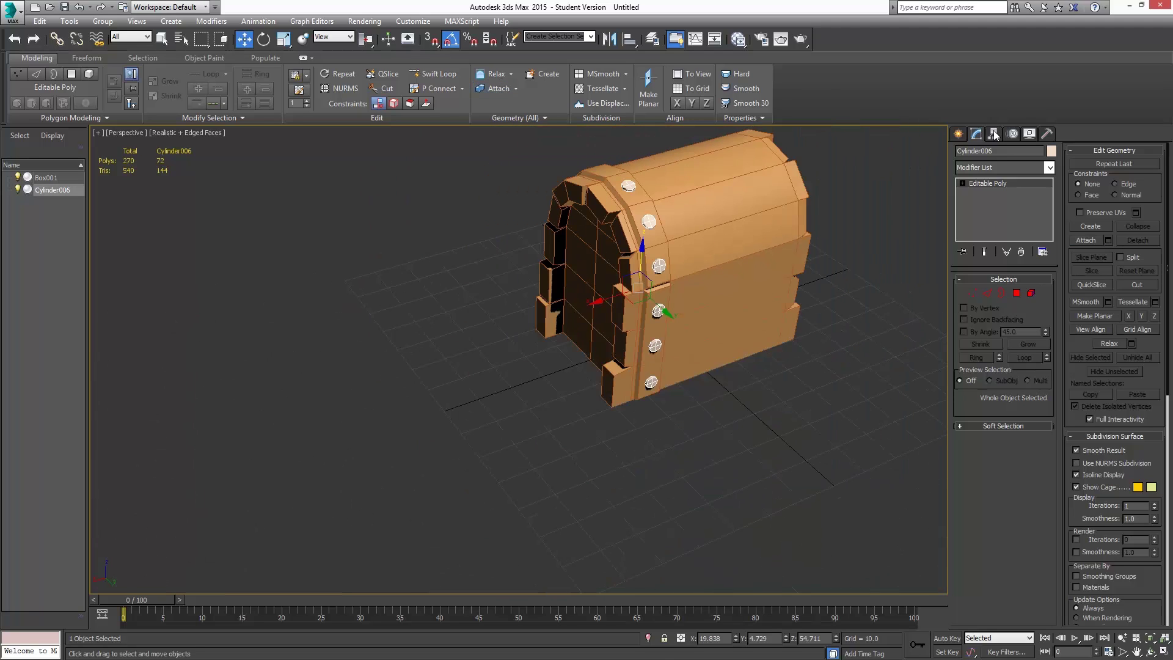
middle_drag(634, 213, 642, 251)
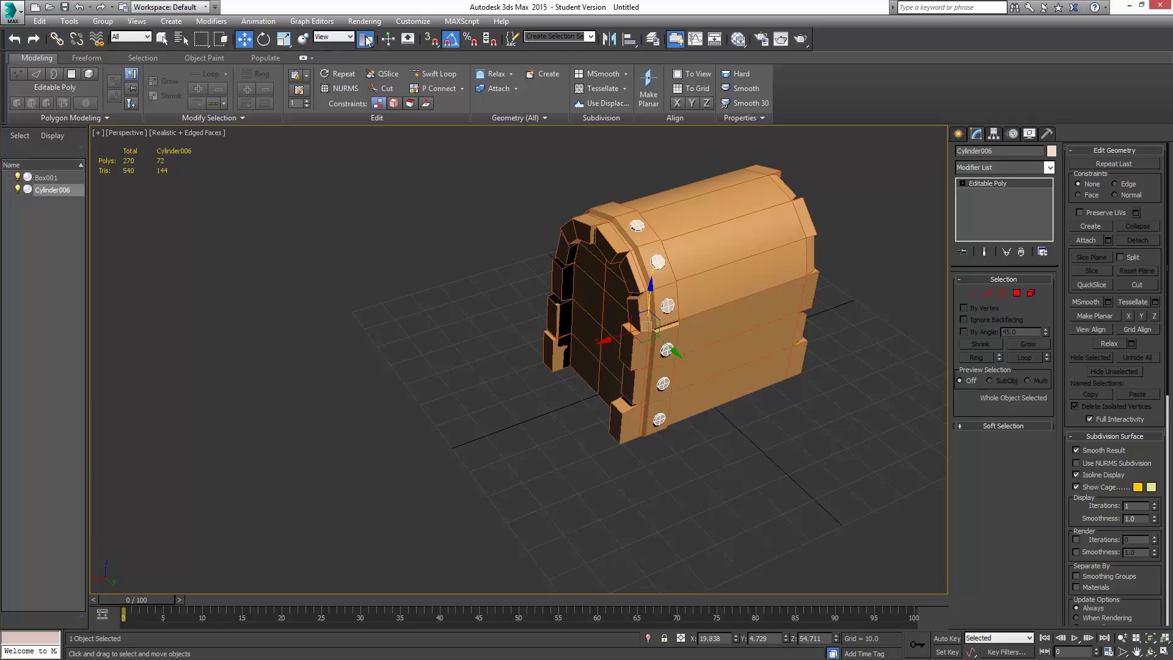
drag(367, 39, 368, 95)
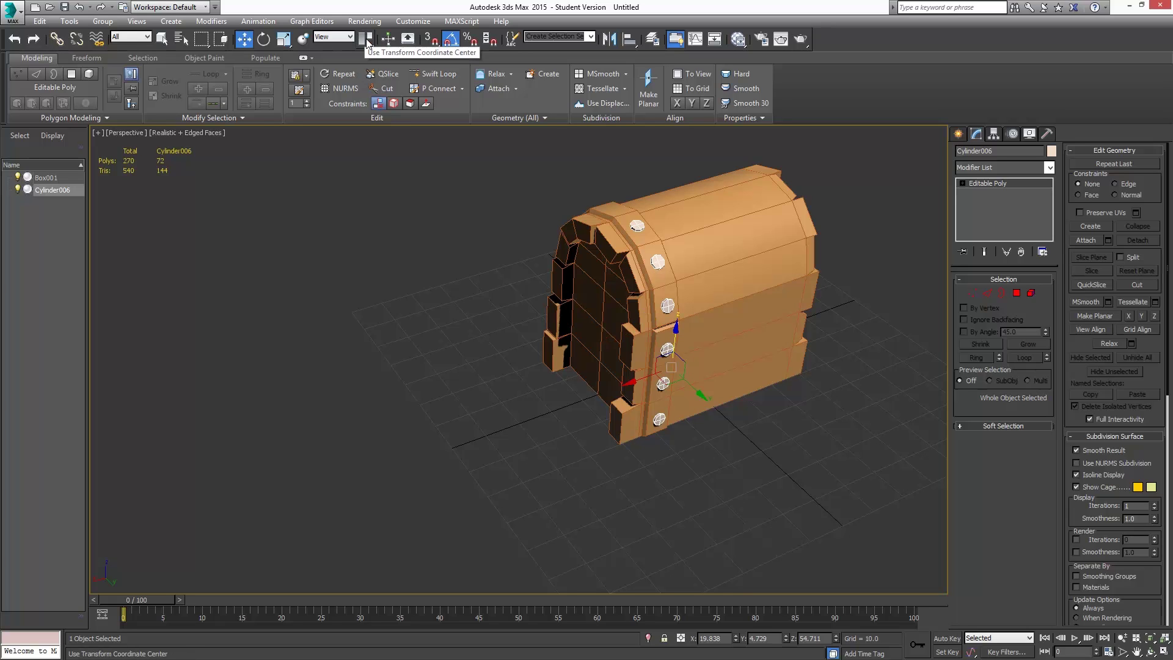
alt+middle_drag(761, 306, 558, 335)
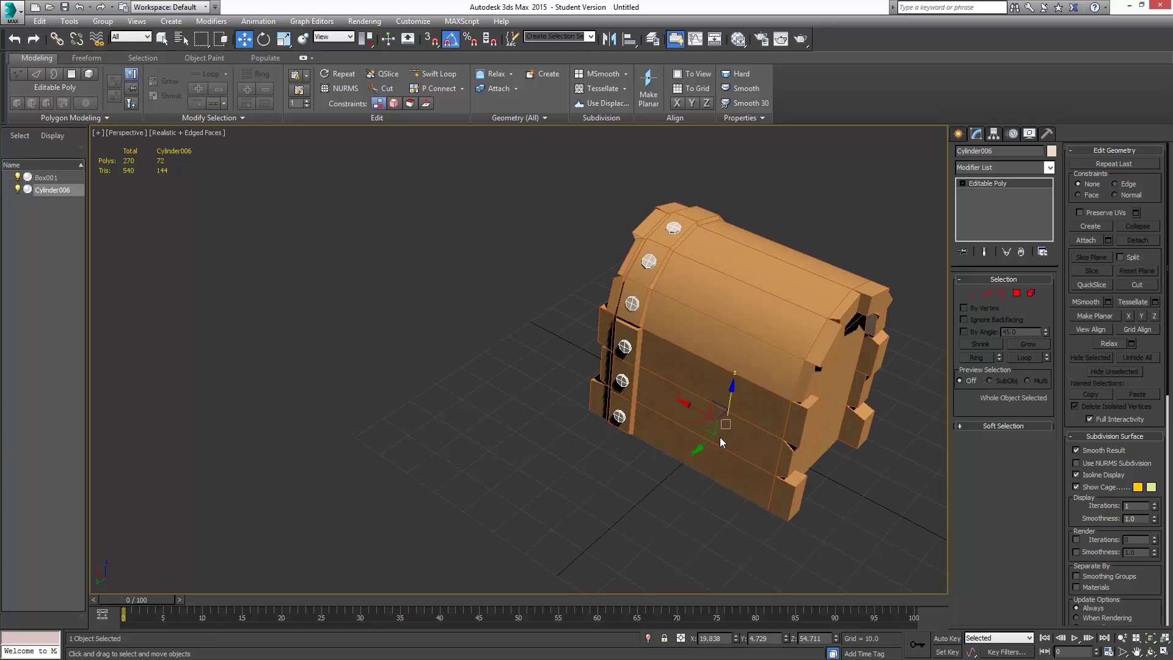
alt+middle_drag(726, 405, 449, 159)
alt+middle_drag(590, 293, 618, 291)
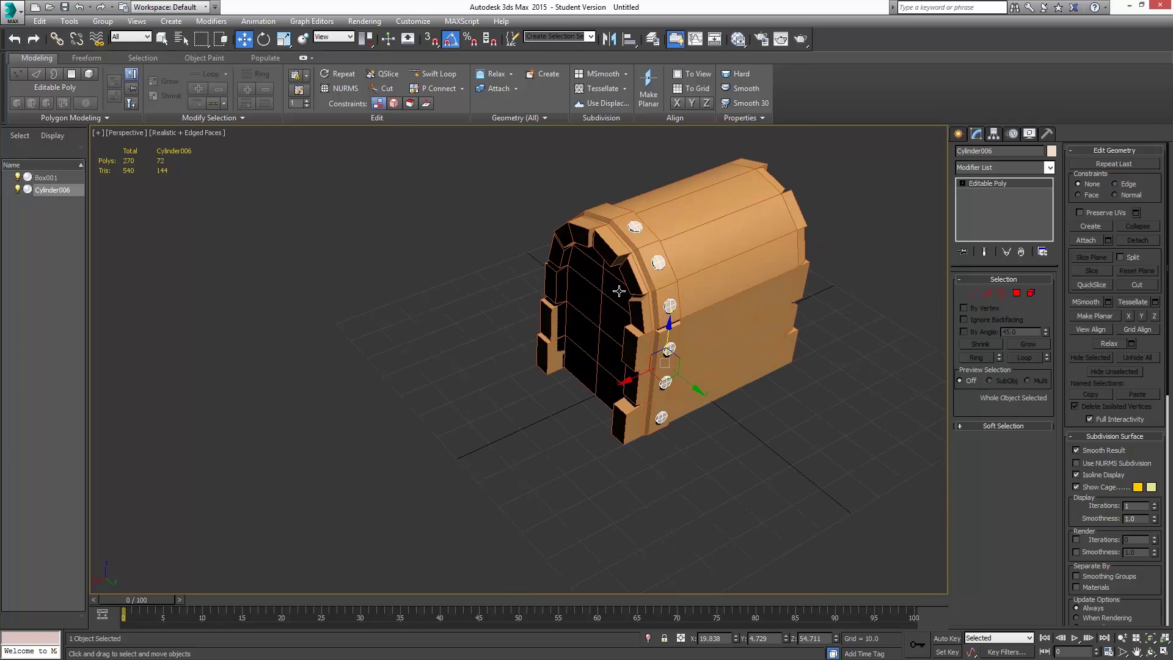
click(1049, 169)
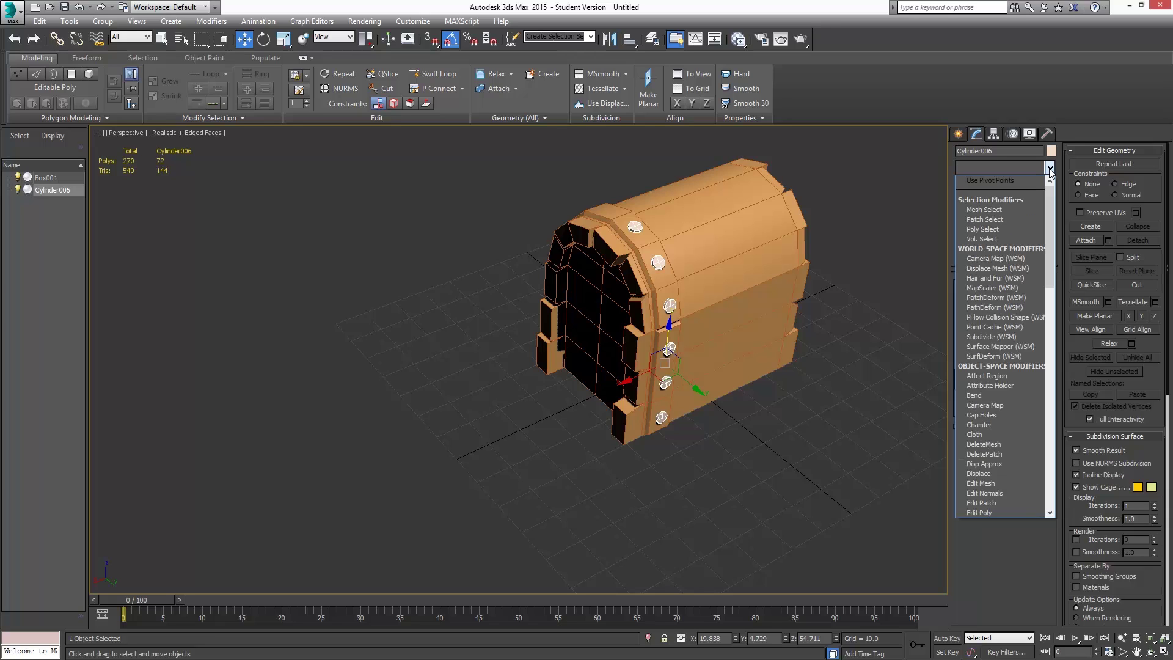
drag(1052, 197, 1056, 333)
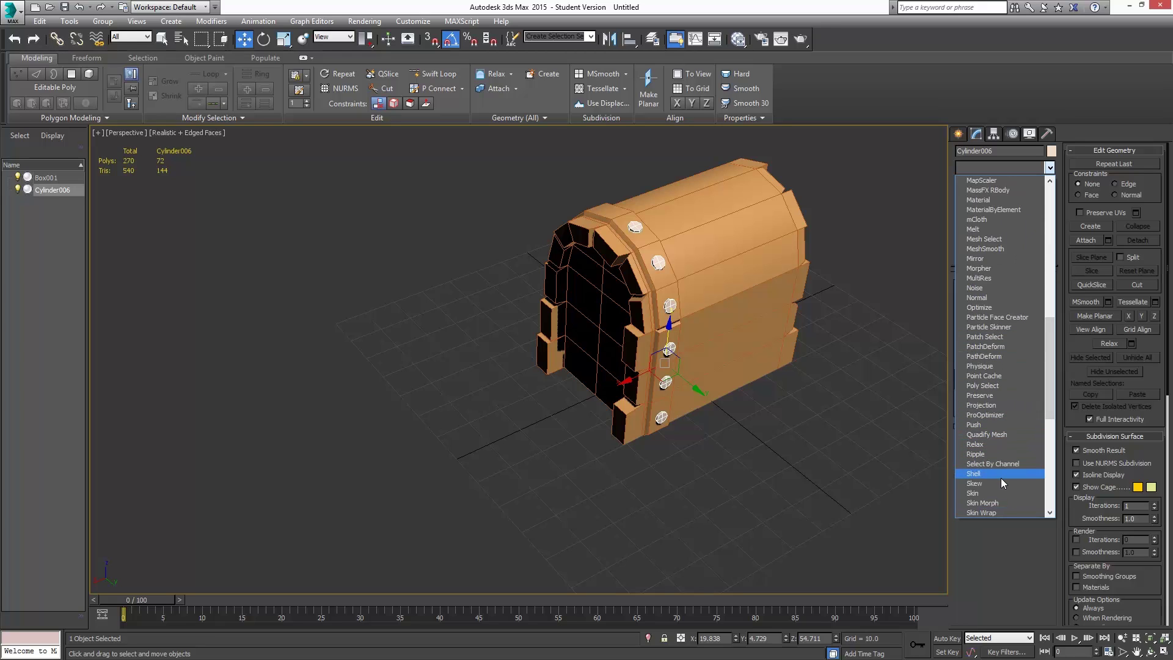
scroll(1001, 494, down, 2)
scroll(984, 510, down, 3)
scroll(988, 508, down, 3)
click(987, 504)
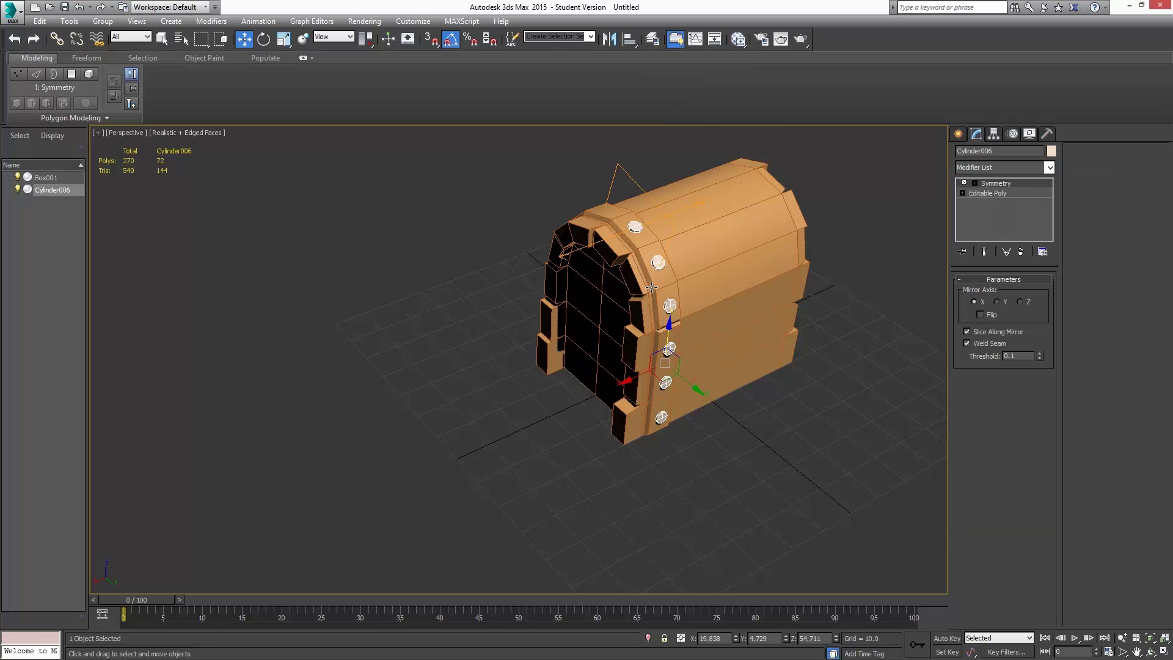
click(1022, 252)
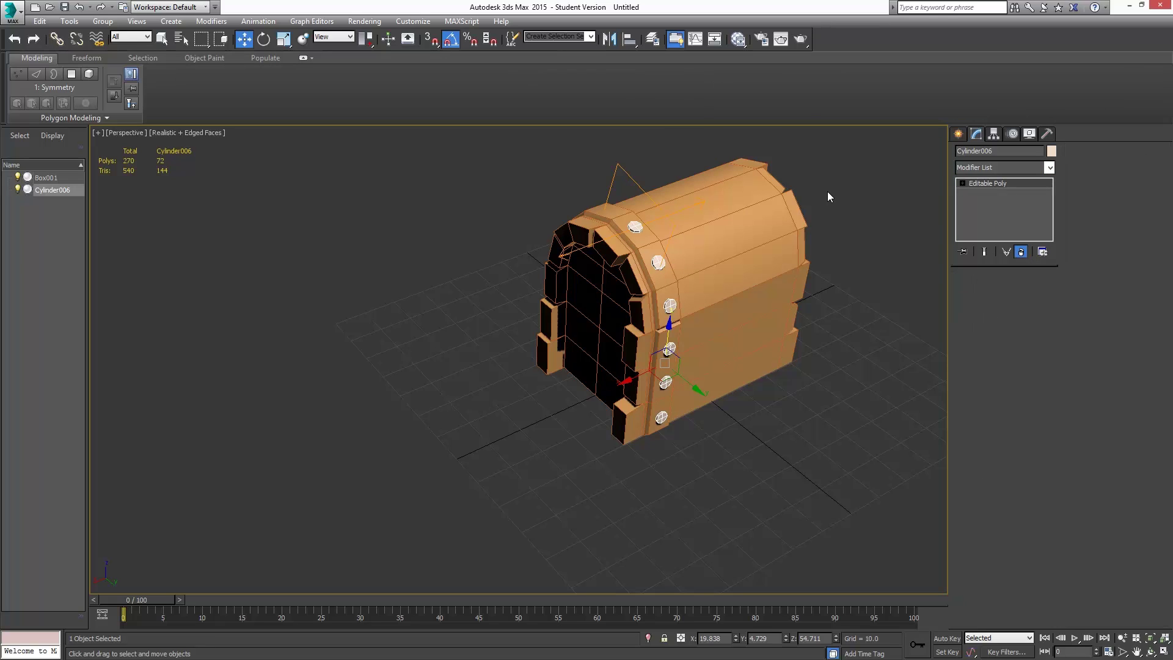
Align the combined rivets' pivot to the world axes and place it at the origin, X 0, Y 0, Z 0
click(993, 134)
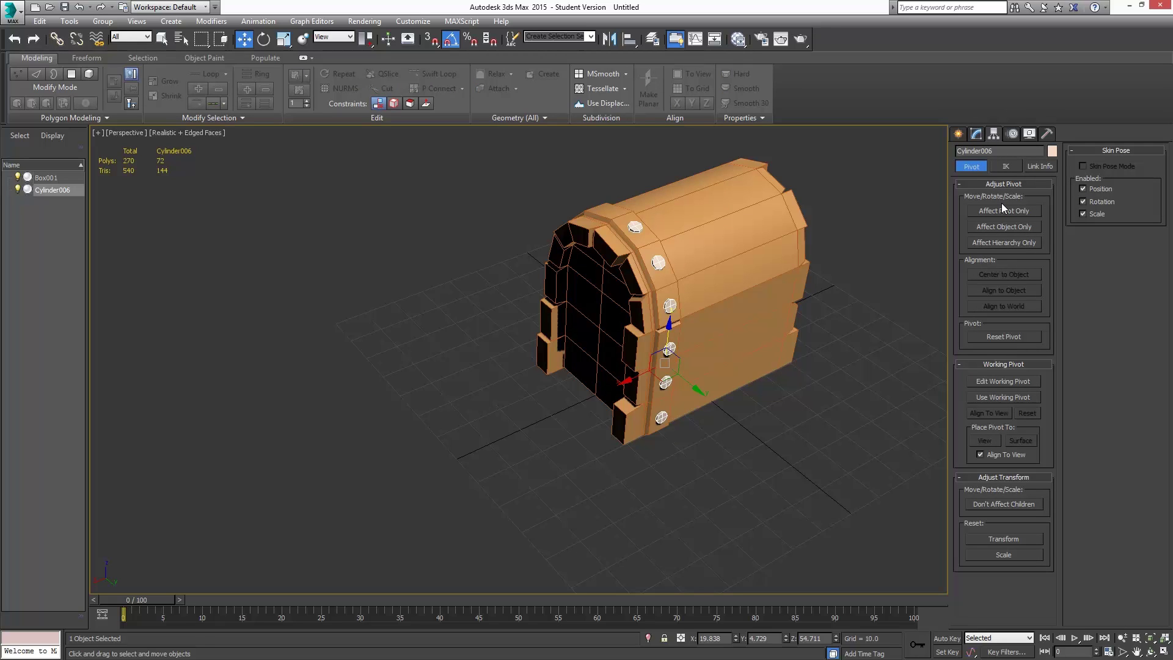
click(1005, 210)
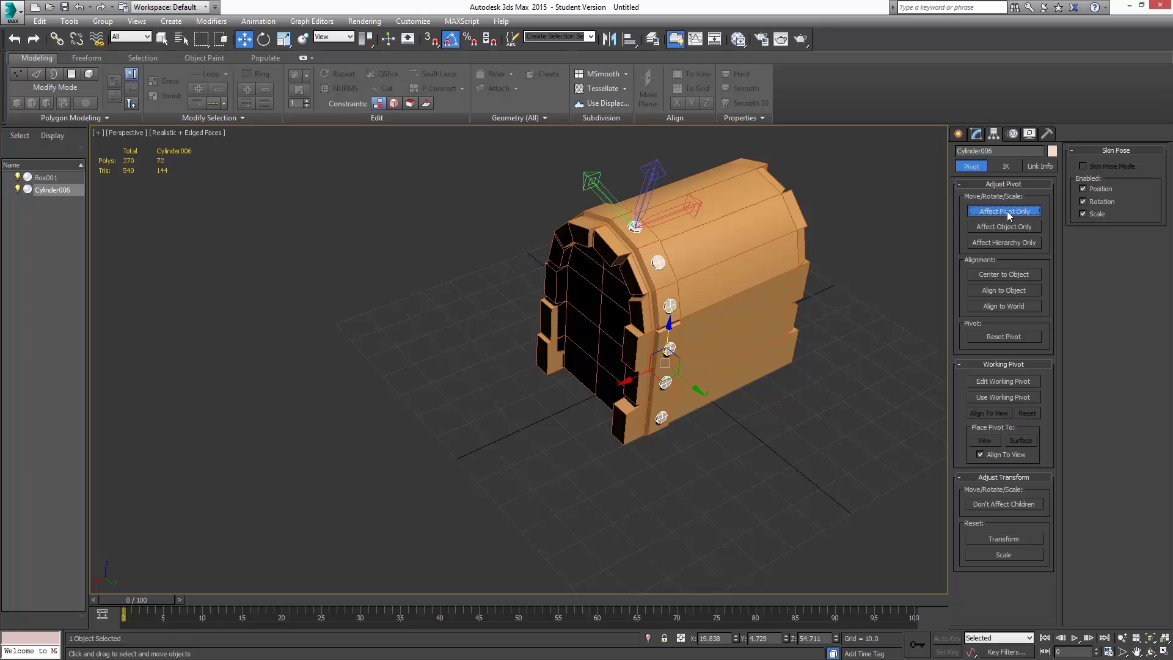
click(1004, 275)
click(1014, 305)
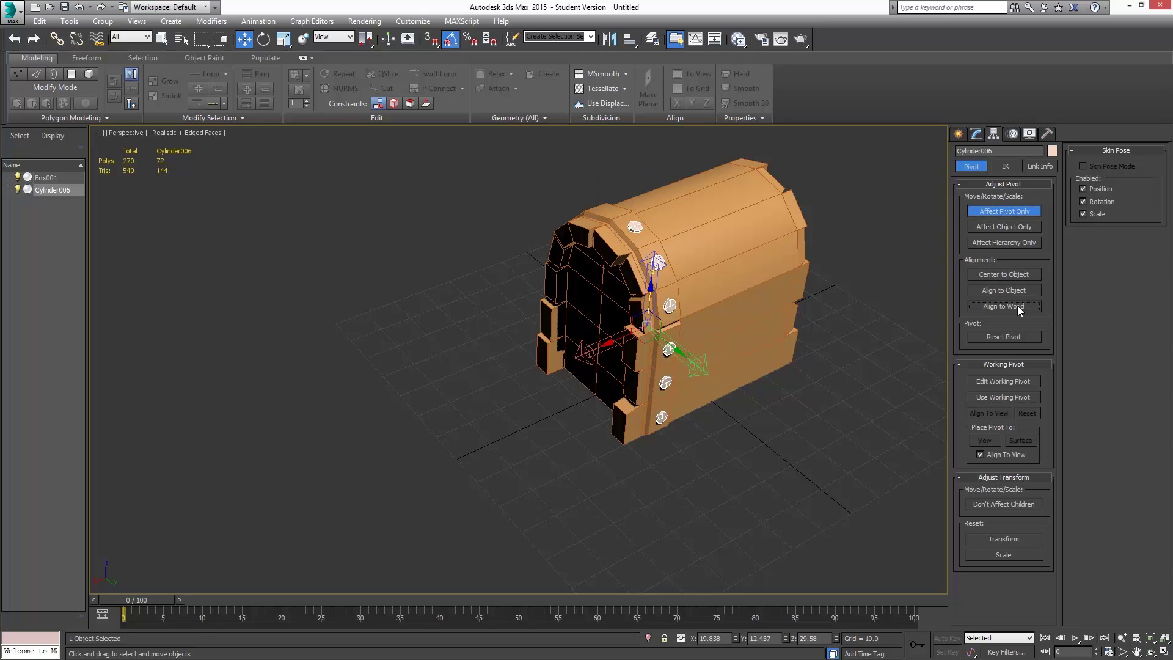
right_click(737, 641)
right_click(786, 639)
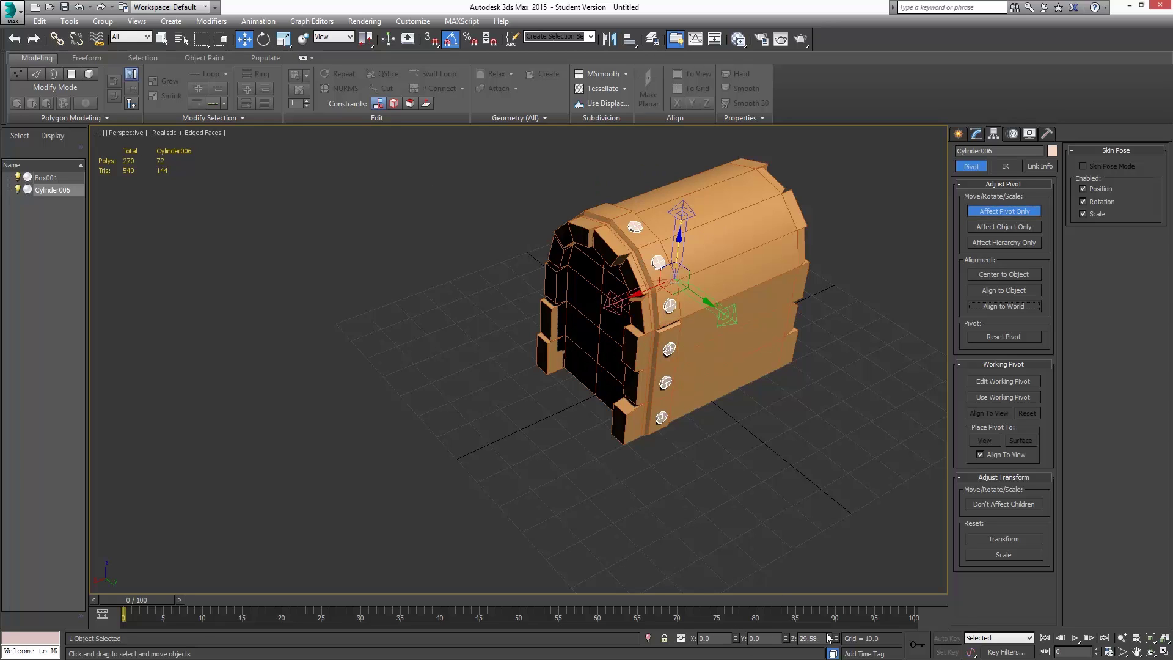
right_click(839, 639)
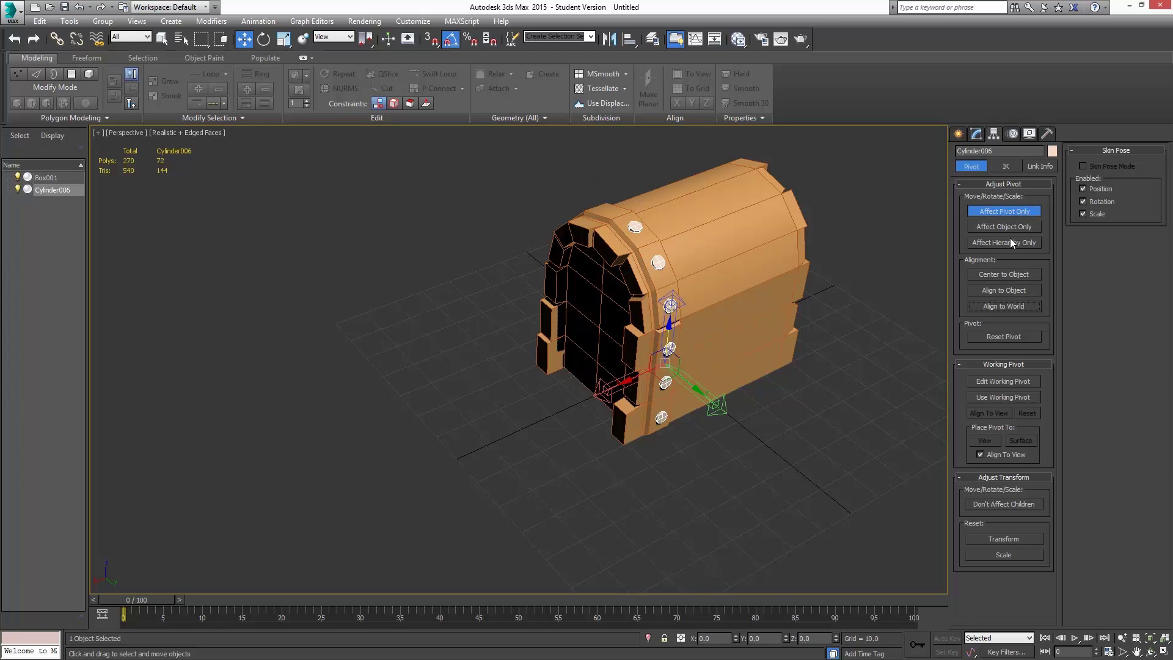
click(1010, 211)
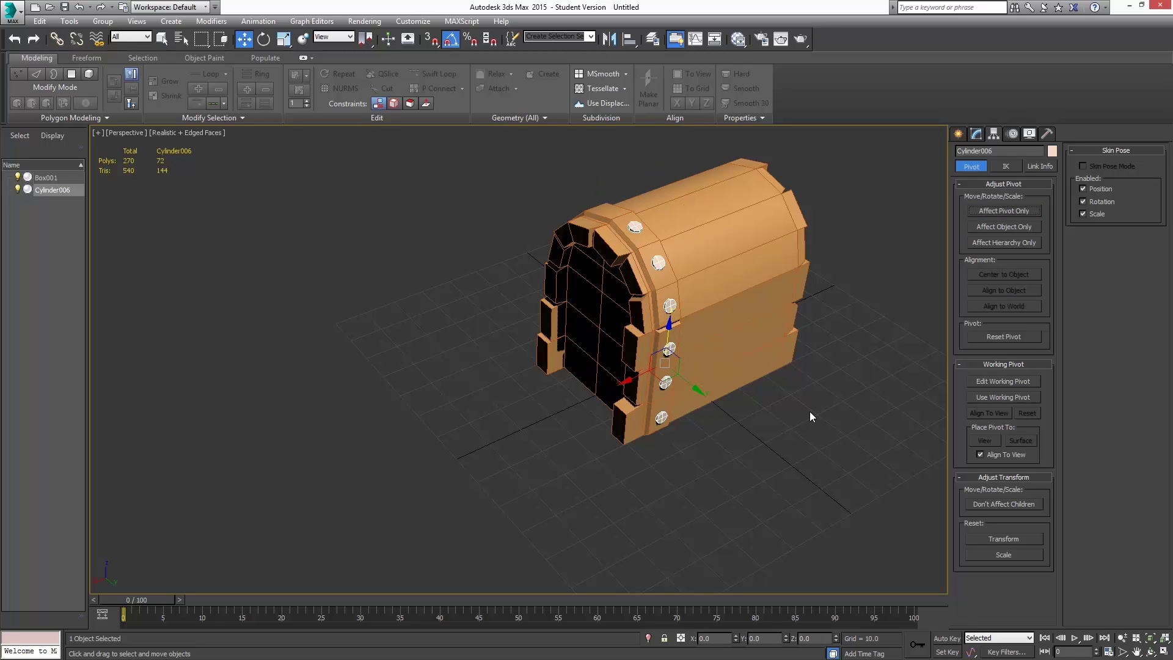
Mirror the rivets to the chest's opposite end with a Symmetry modifier on the X axis with Flip enabled
click(264, 39)
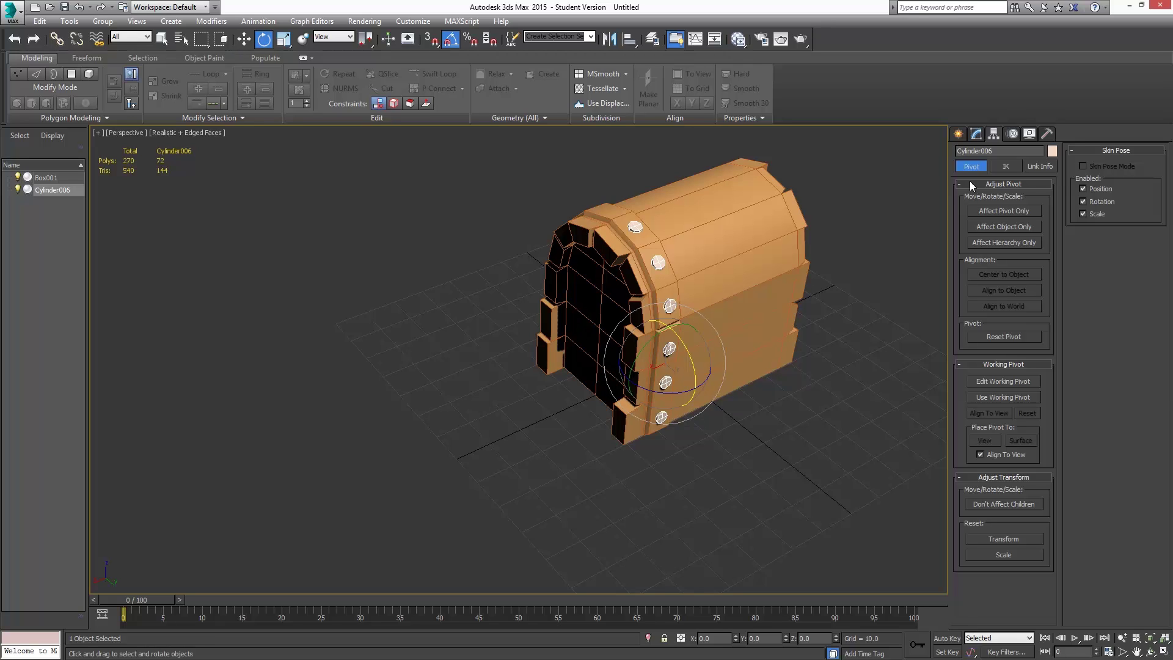
click(976, 135)
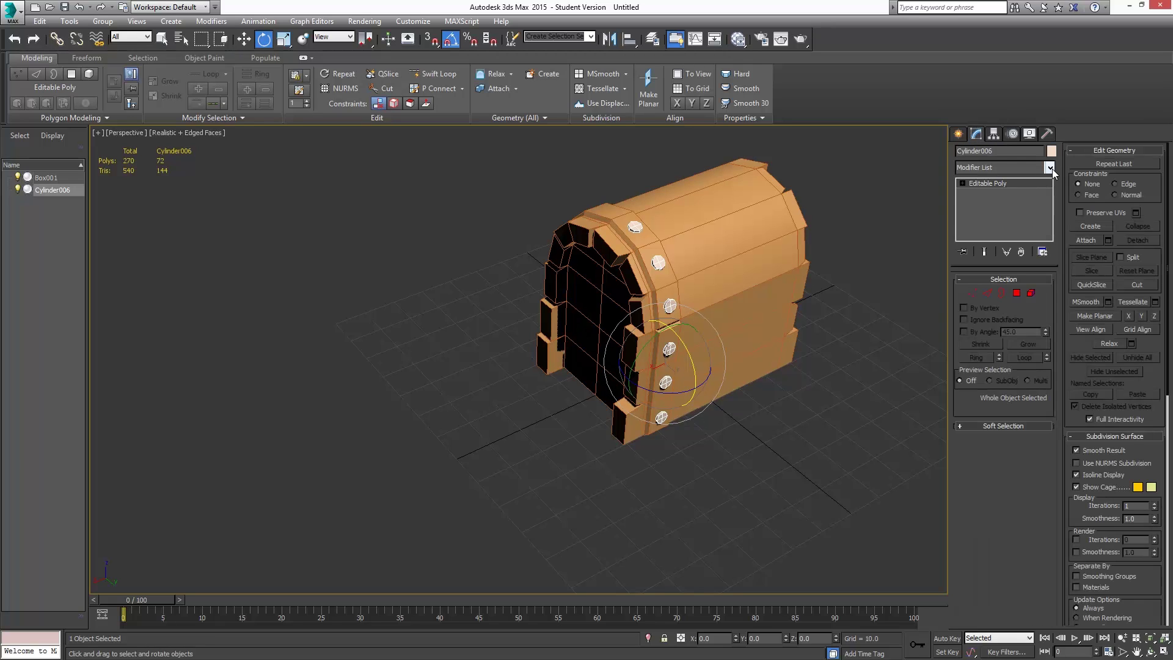
drag(1050, 193, 1050, 446)
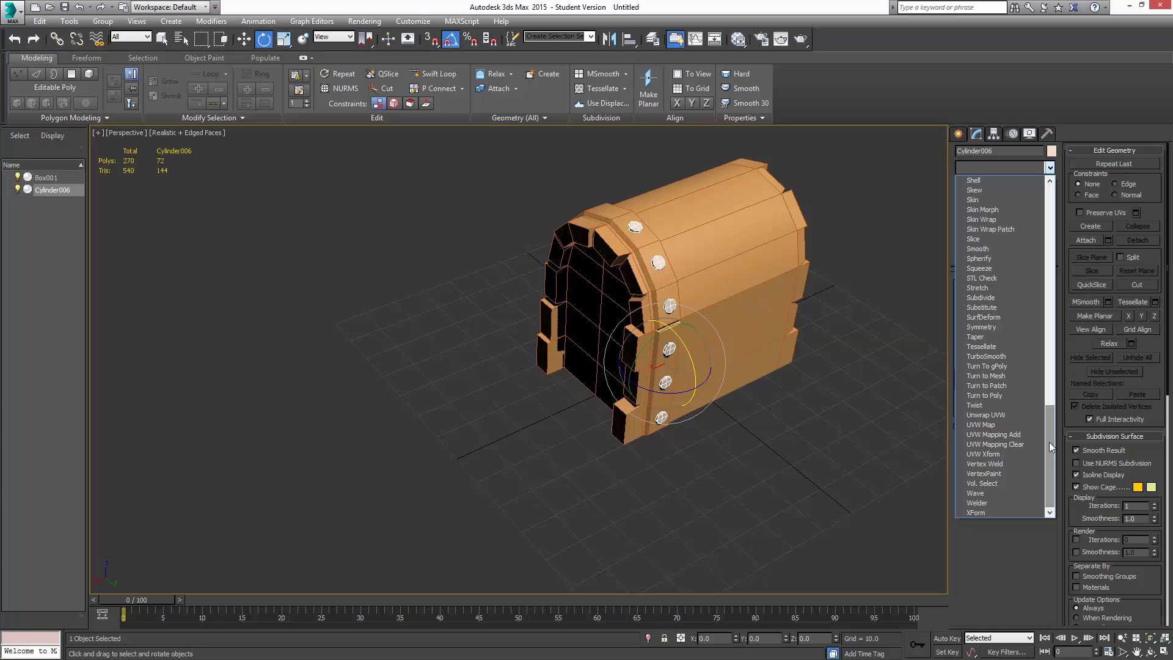
click(972, 327)
alt+middle_drag(834, 341, 794, 305)
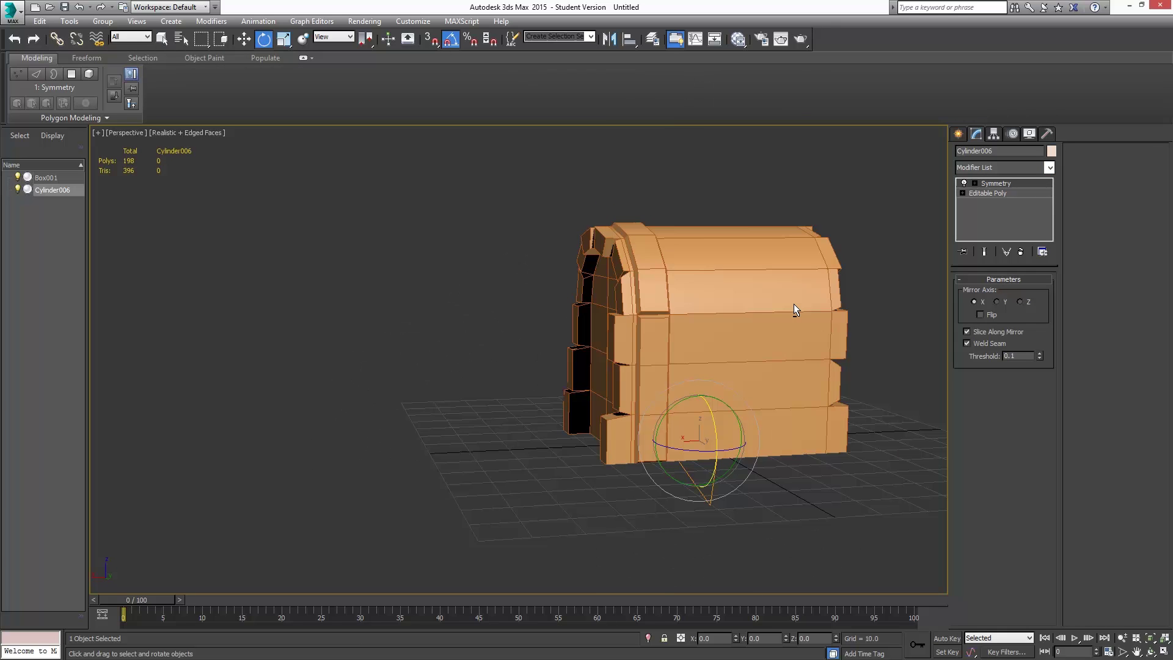
click(998, 302)
click(1020, 302)
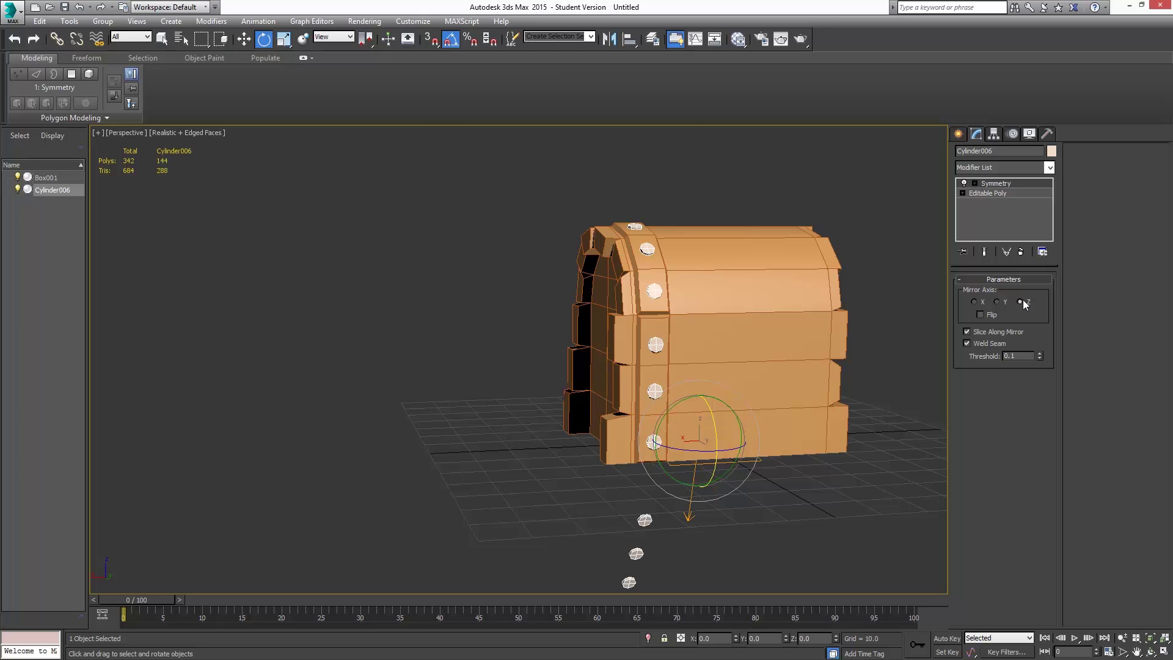
click(985, 315)
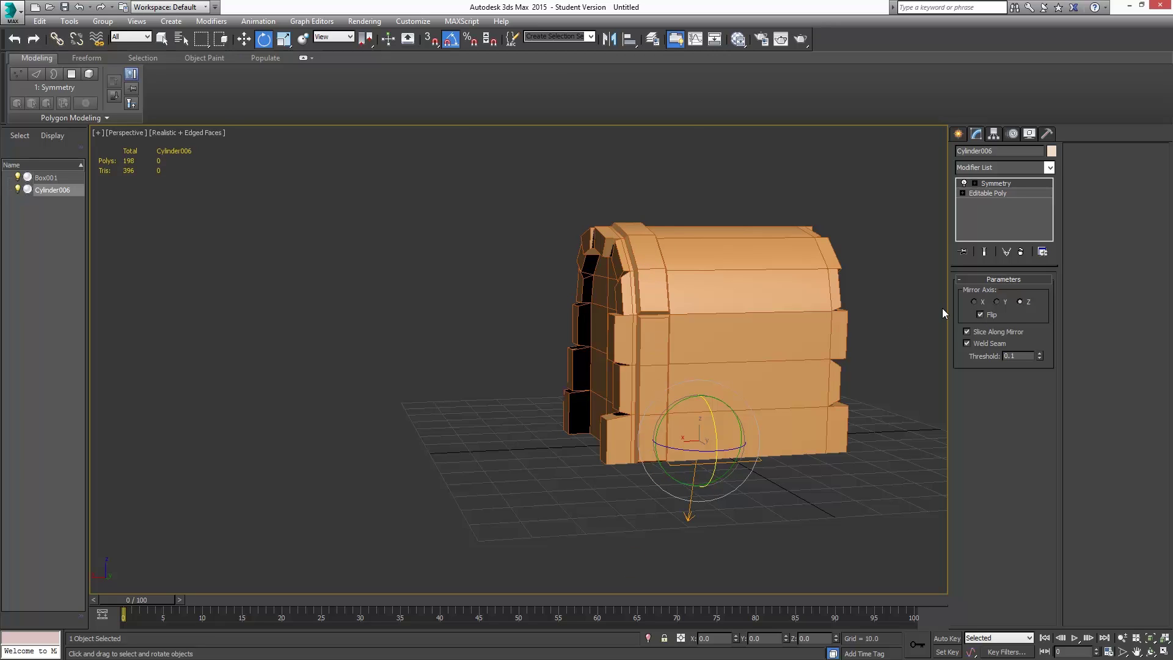
click(975, 302)
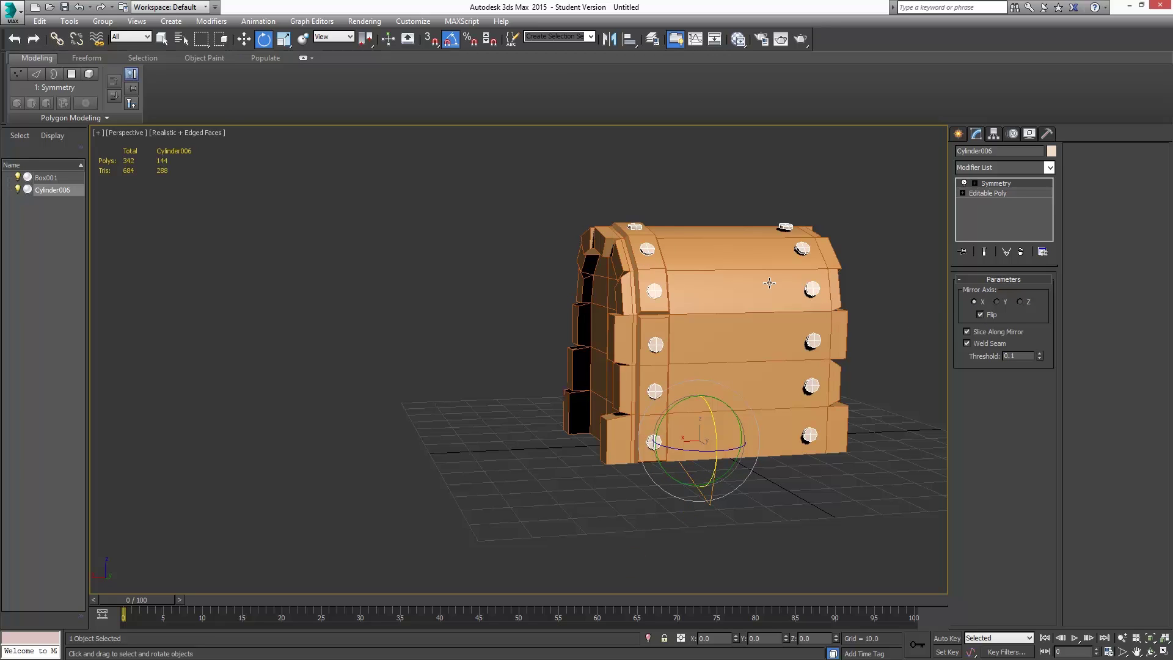
alt+middle_drag(728, 276, 816, 245)
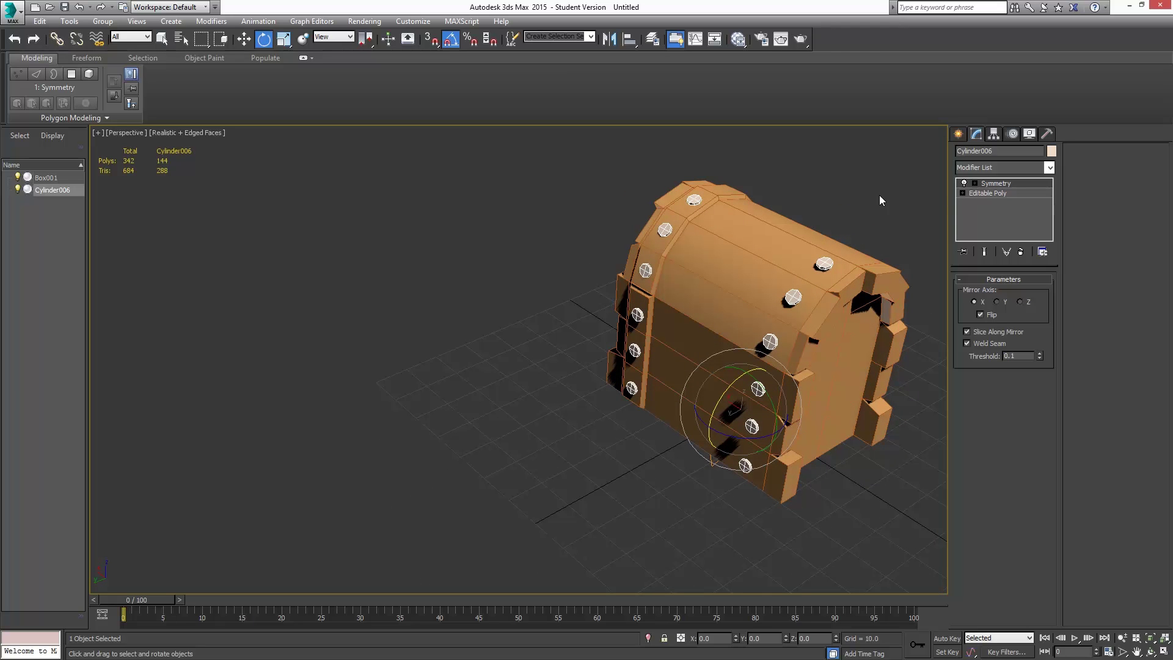
Collapse the mirrored rivets, reset their transform with Reset XForm, and convert them to an editable poly again
right_click(788, 290)
click(849, 418)
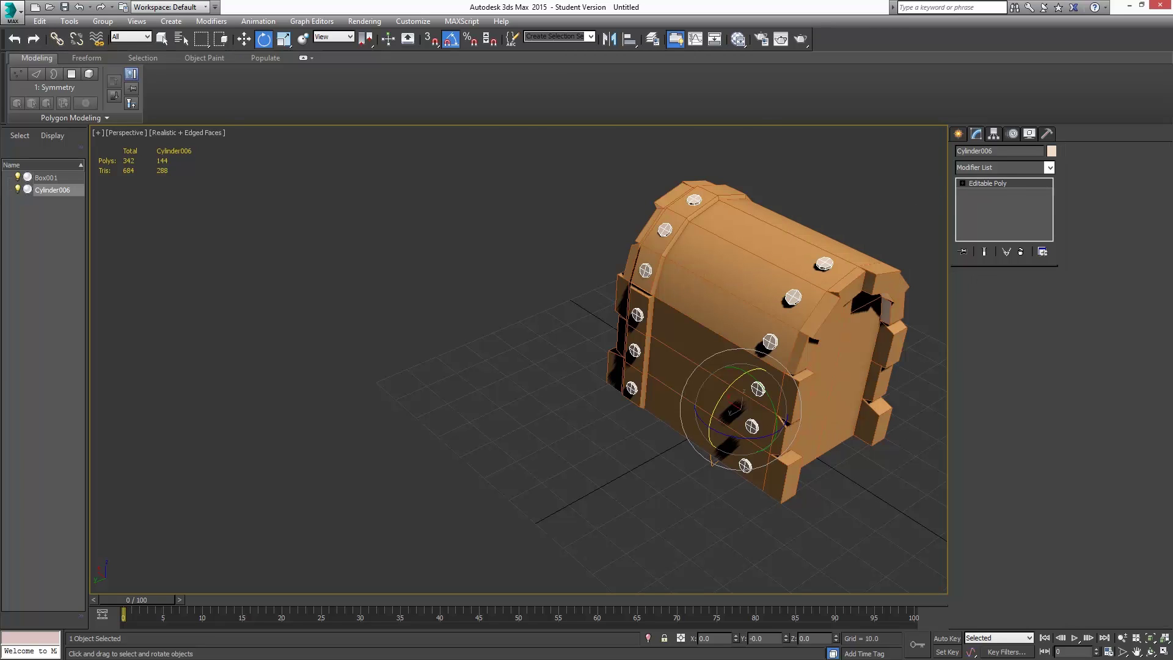
click(1048, 136)
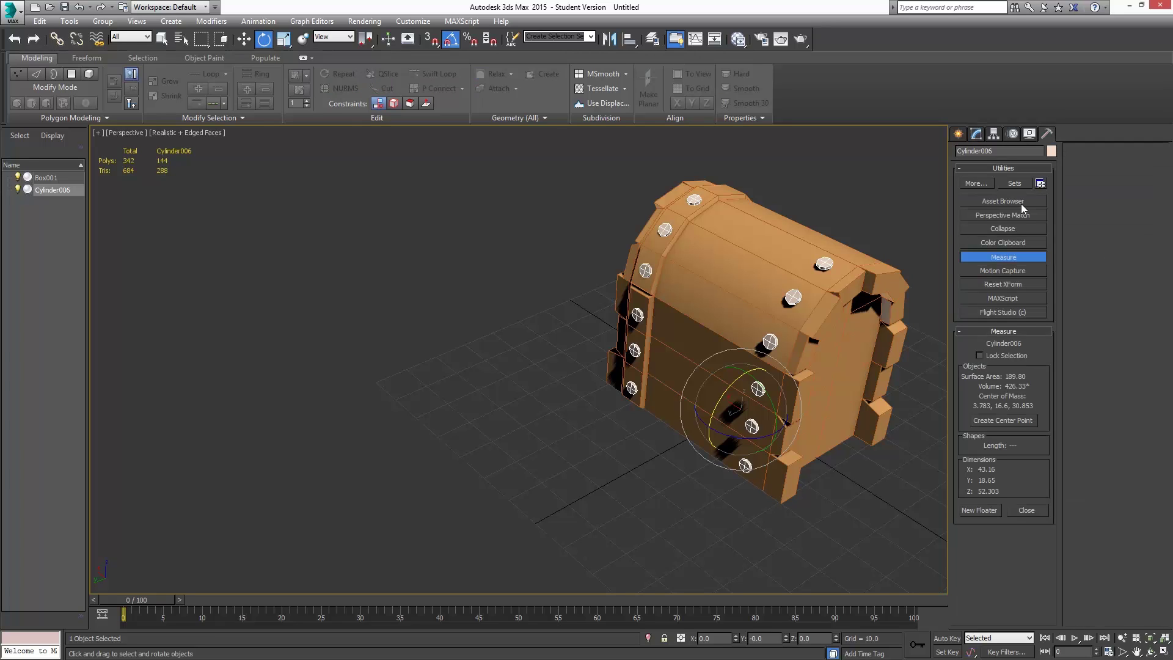
click(1018, 283)
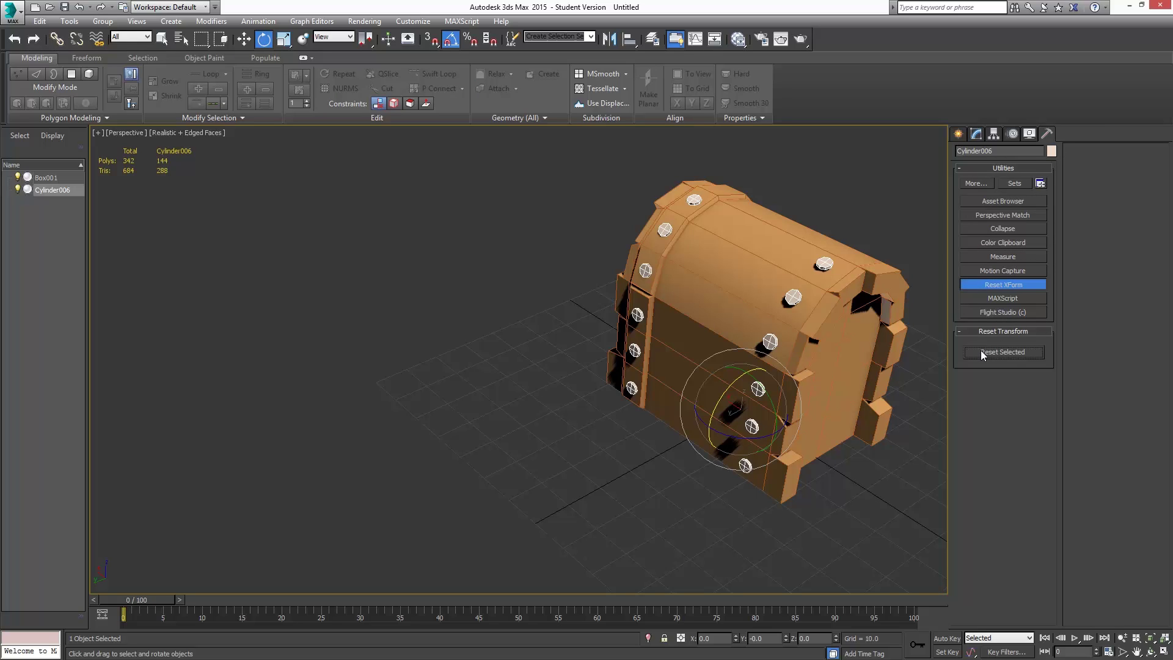
click(1013, 353)
right_click(547, 321)
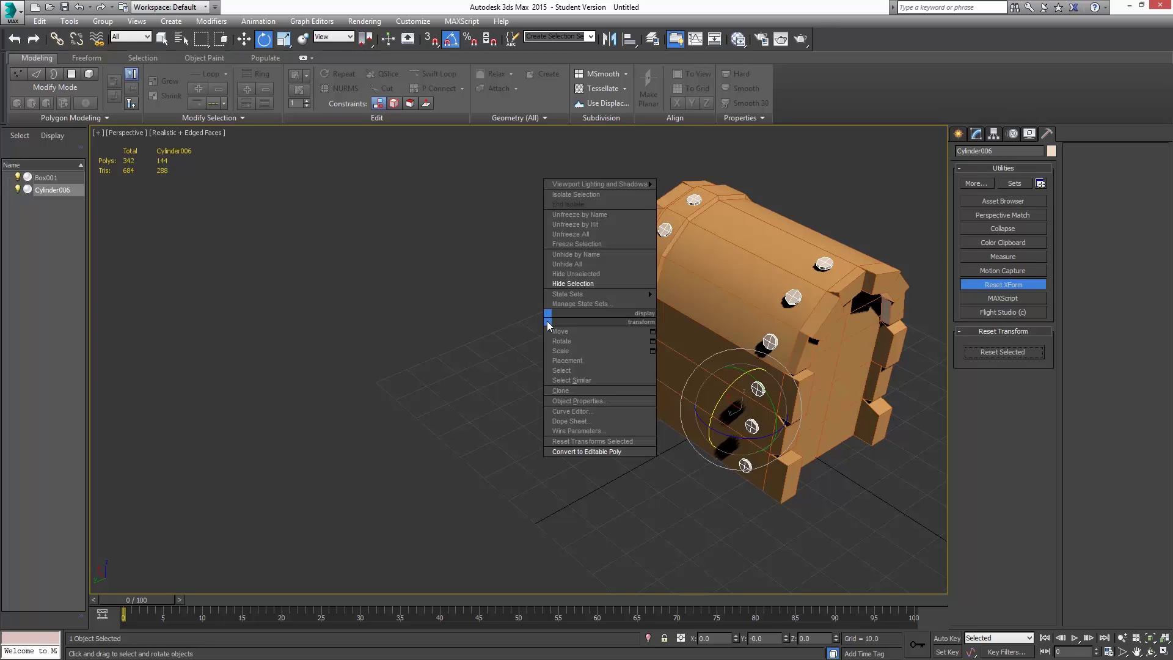
click(579, 453)
Mirror both rivet rows to the chest's other side with a Symmetry modifier on the Y axis and convert to editable poly
middle_drag(873, 225, 693, 243)
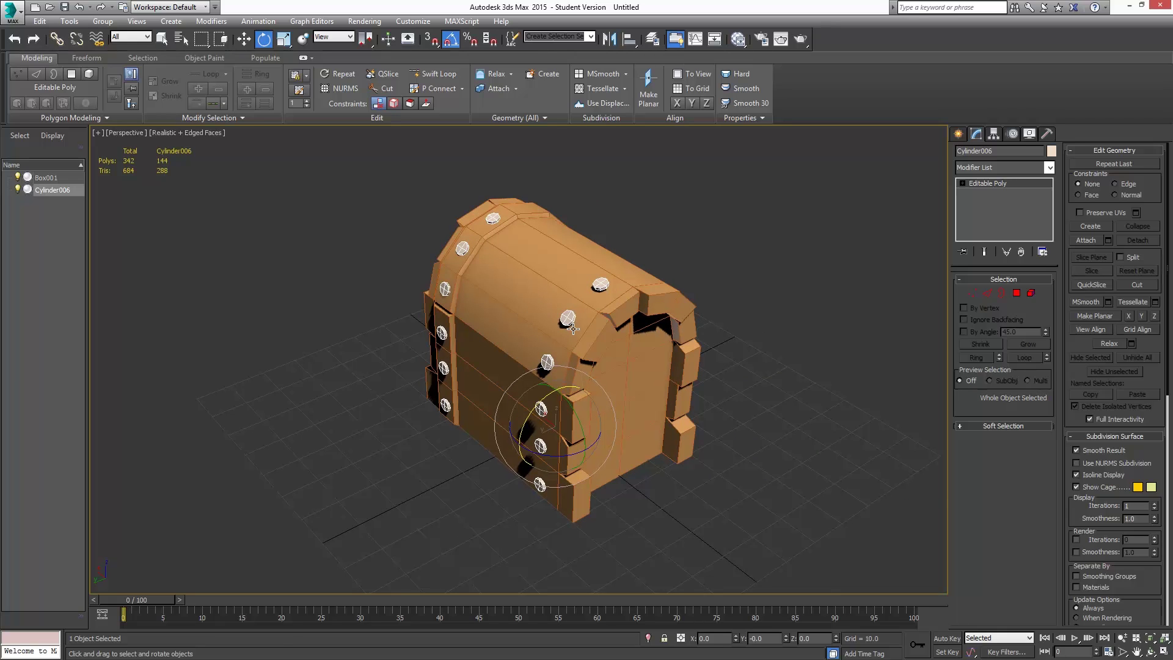
alt+middle_drag(574, 328, 600, 310)
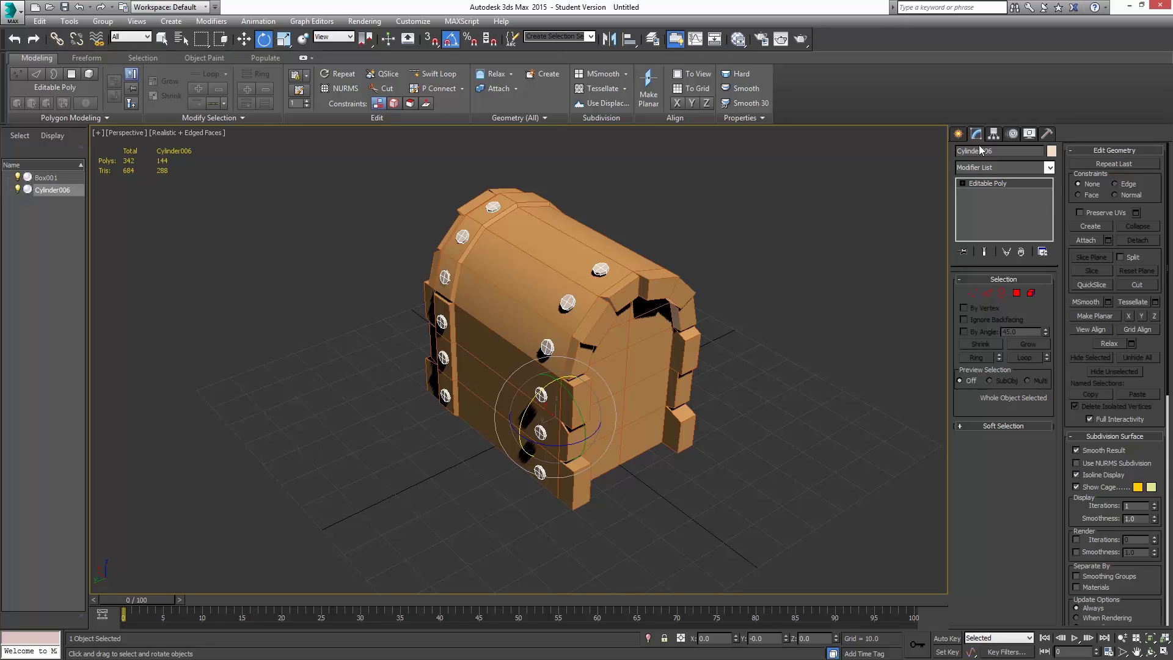
click(1049, 166)
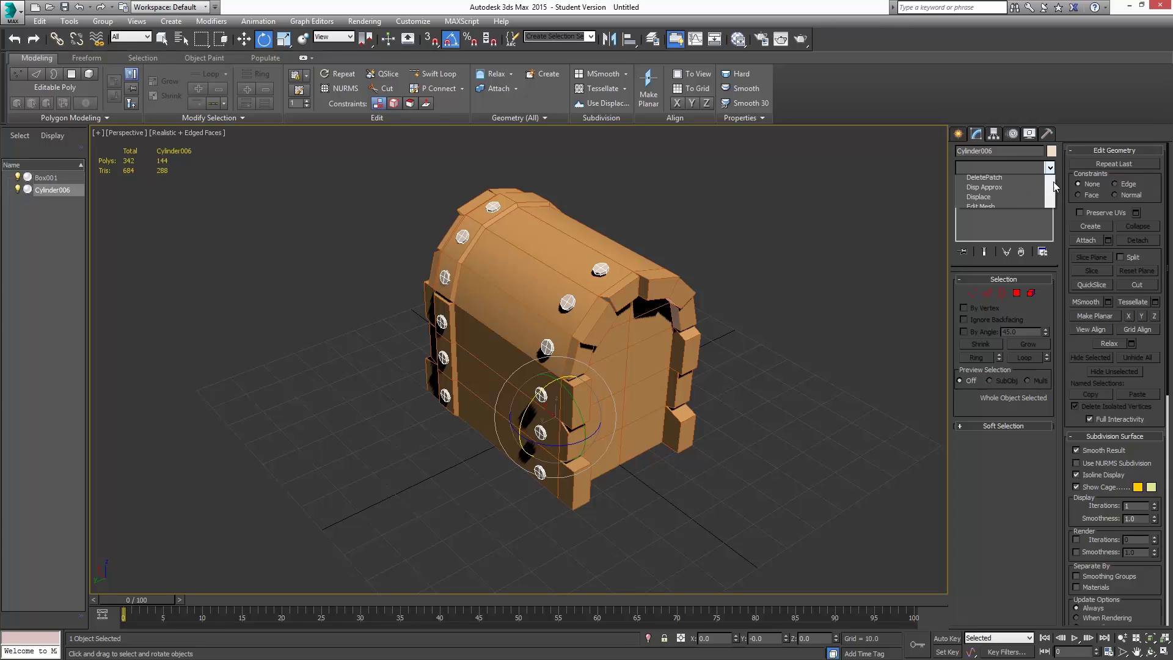
drag(1051, 195, 1050, 415)
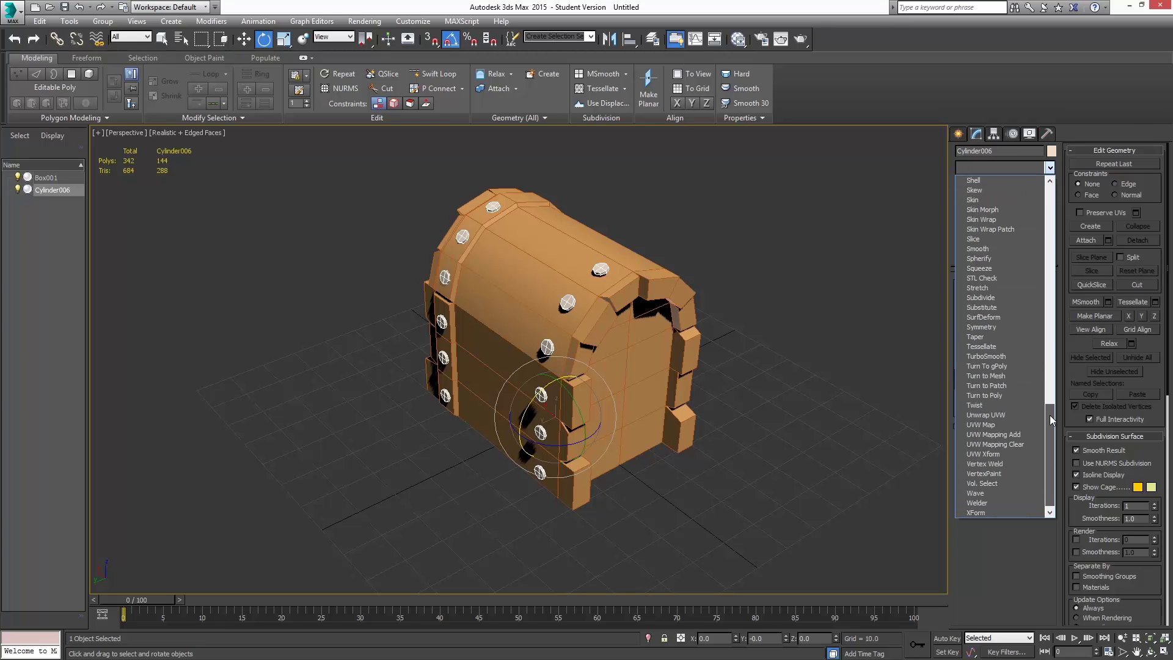
click(990, 329)
click(240, 40)
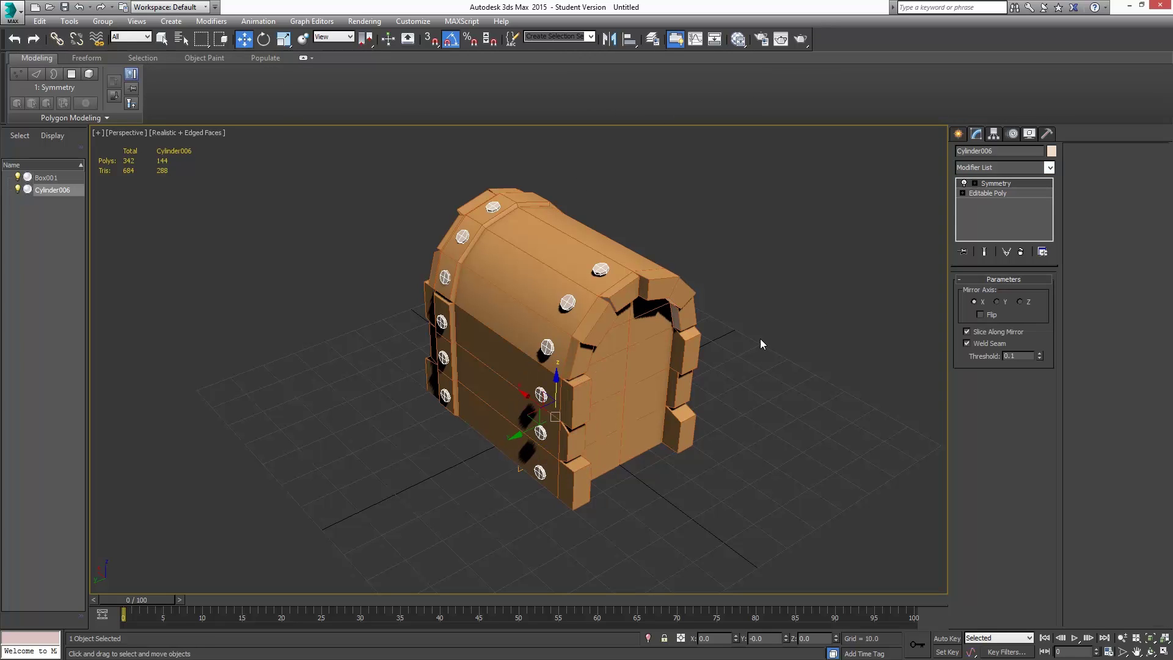
click(997, 301)
alt+middle_drag(702, 294, 655, 229)
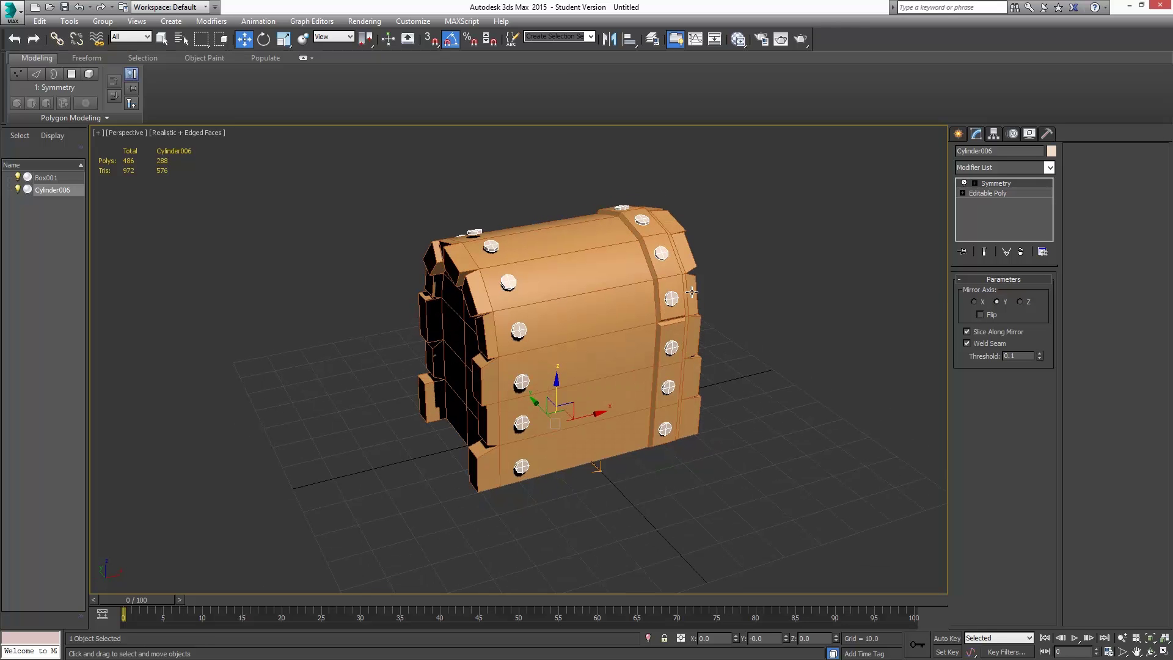
alt+middle_drag(552, 301, 651, 314)
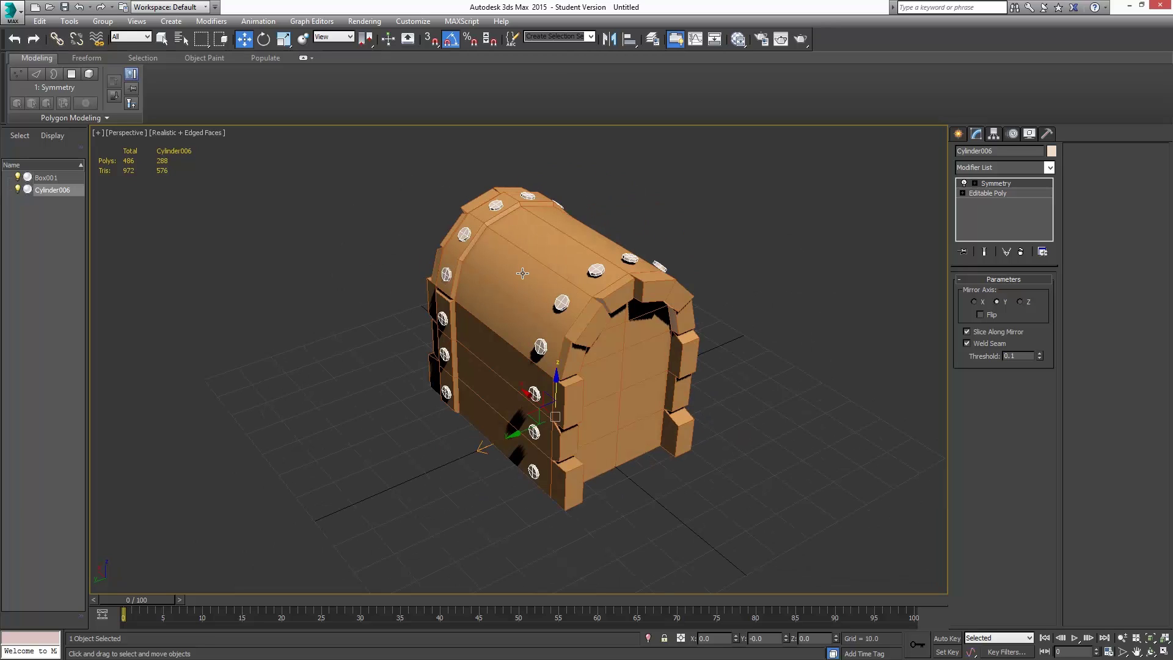
right_click(652, 208)
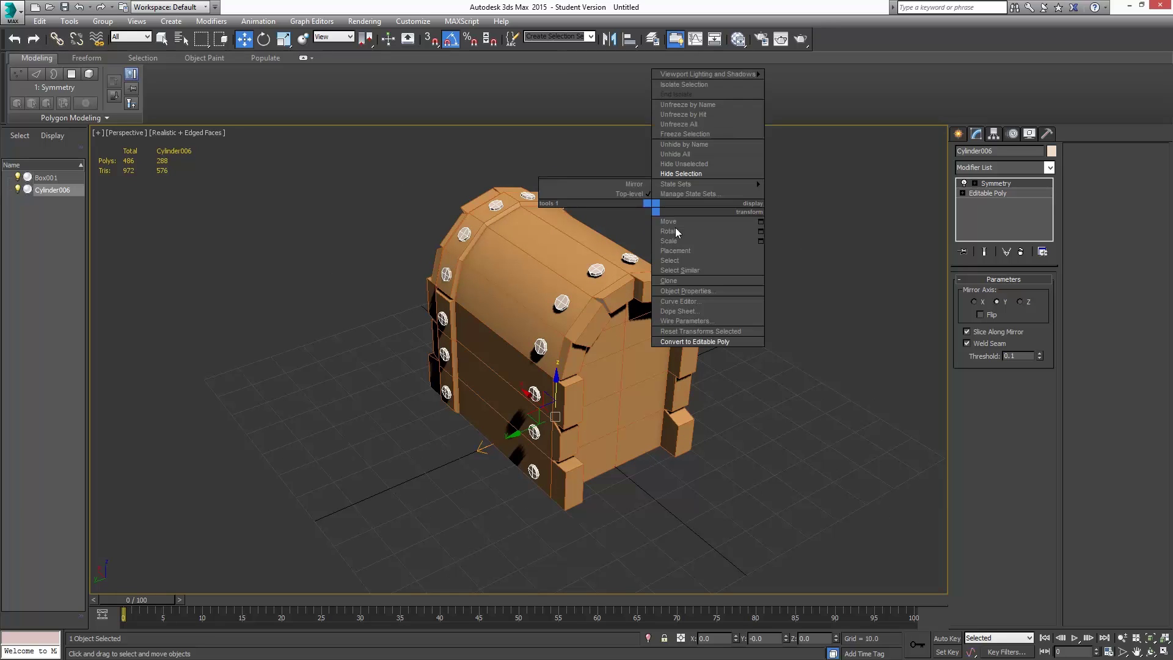
click(694, 346)
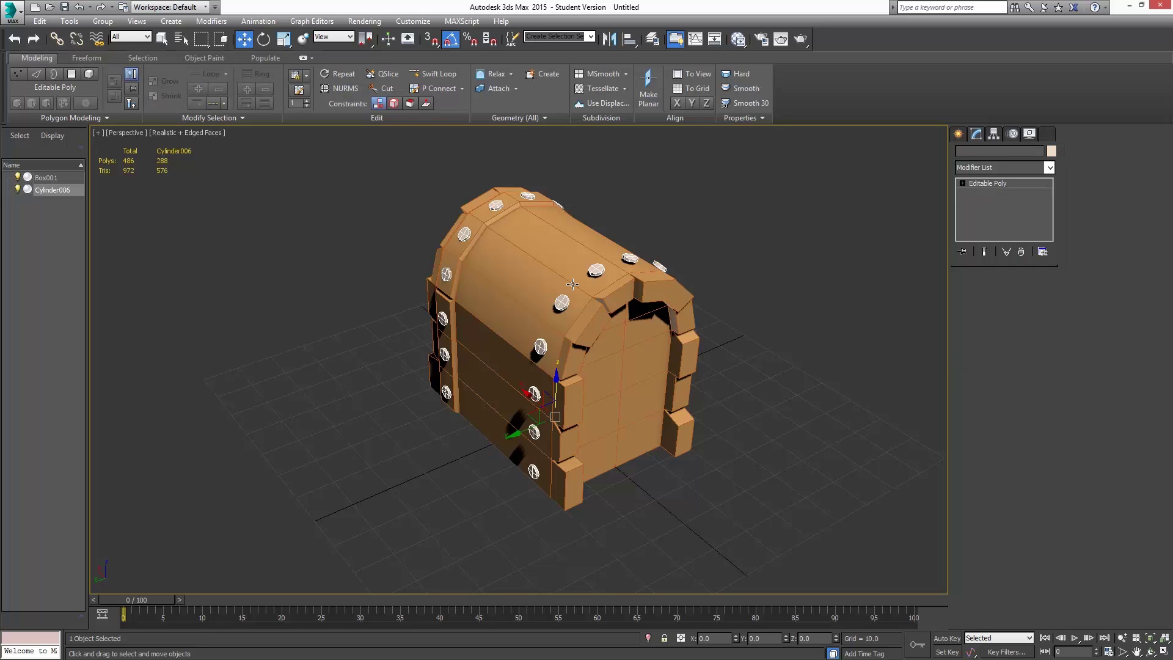
Clone the metal strap as an element along the X axis to the chest's opposite end, beneath the second row of rivets
alt+middle_drag(752, 317, 565, 269)
click(531, 320)
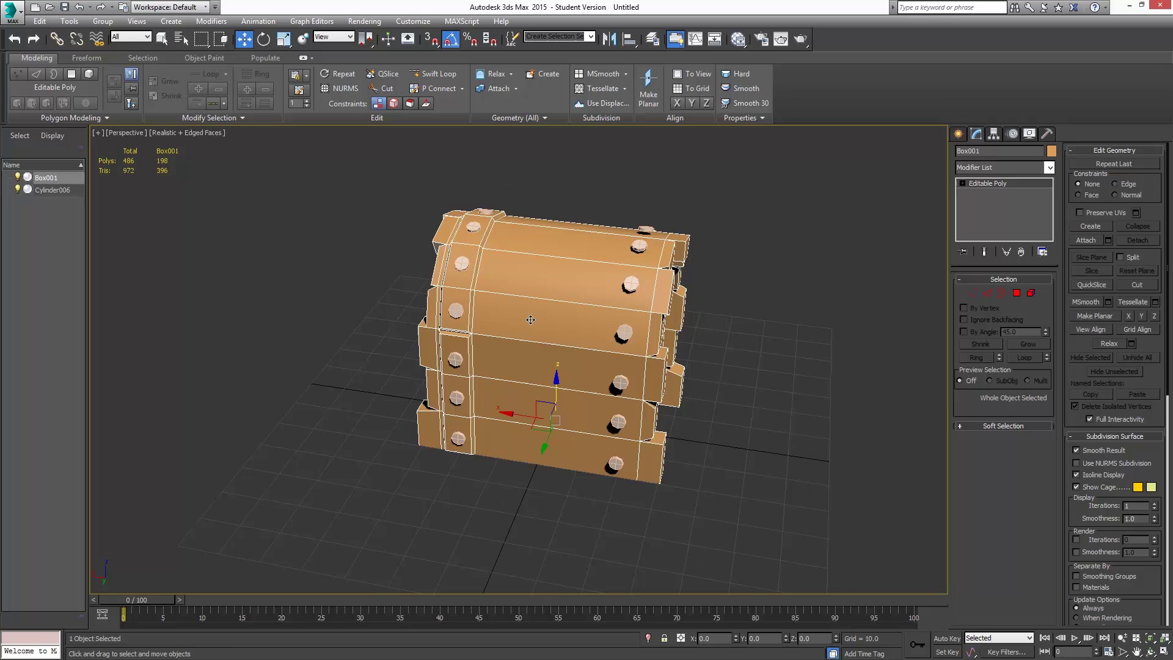
click(1031, 292)
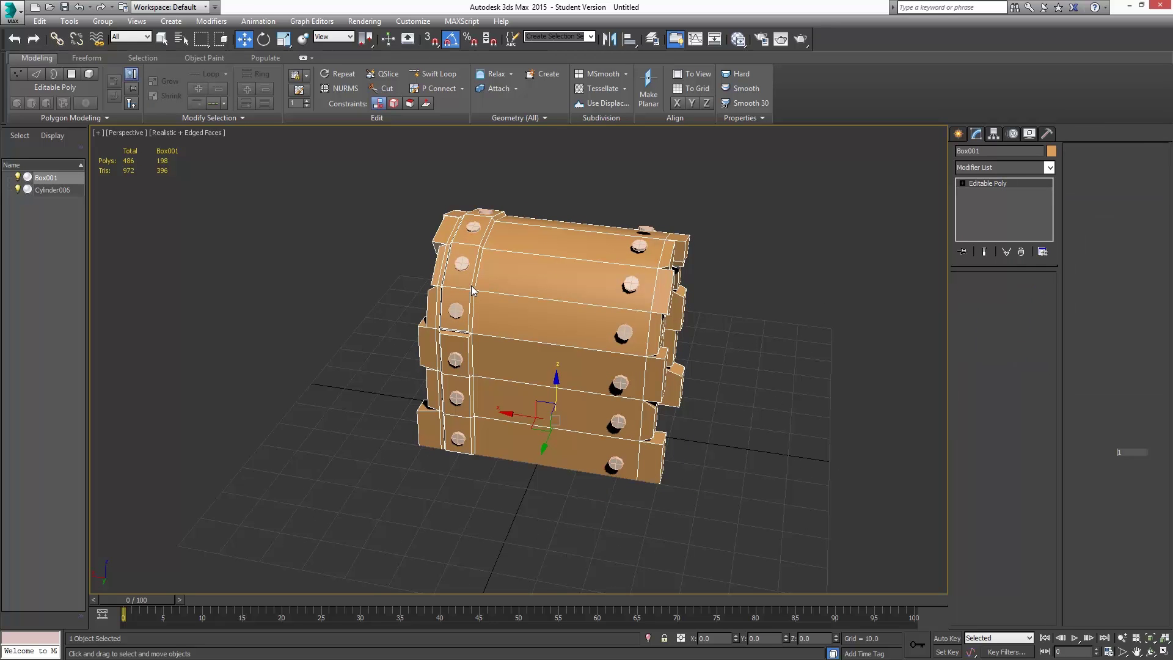
click(457, 286)
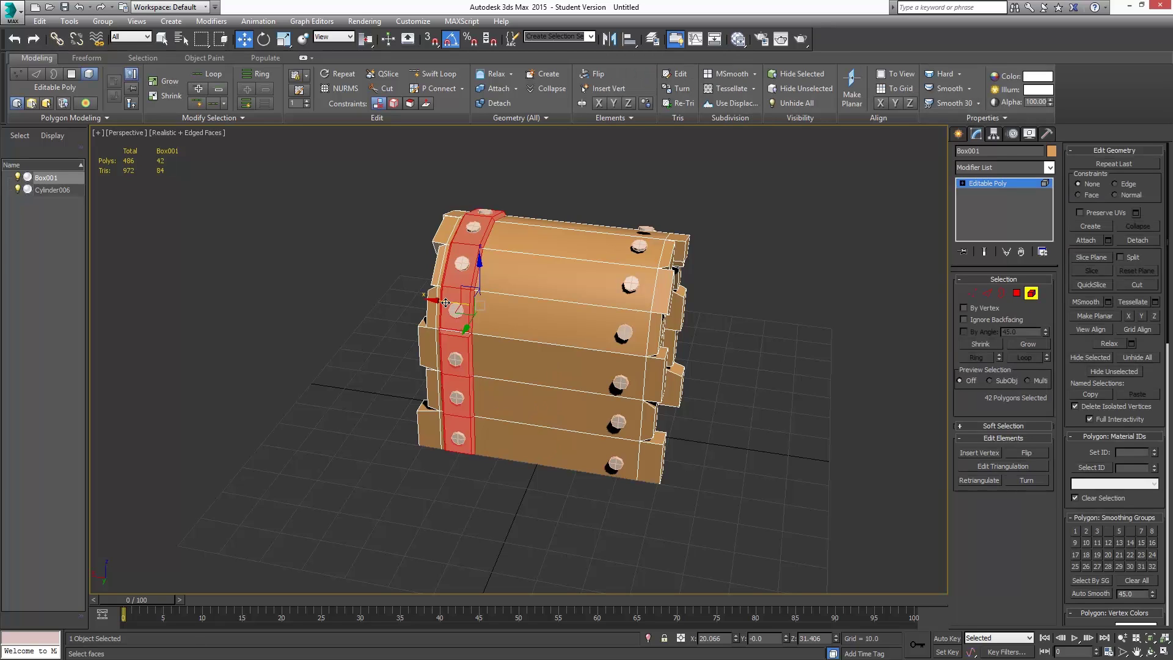
shift+drag(446, 302, 603, 327)
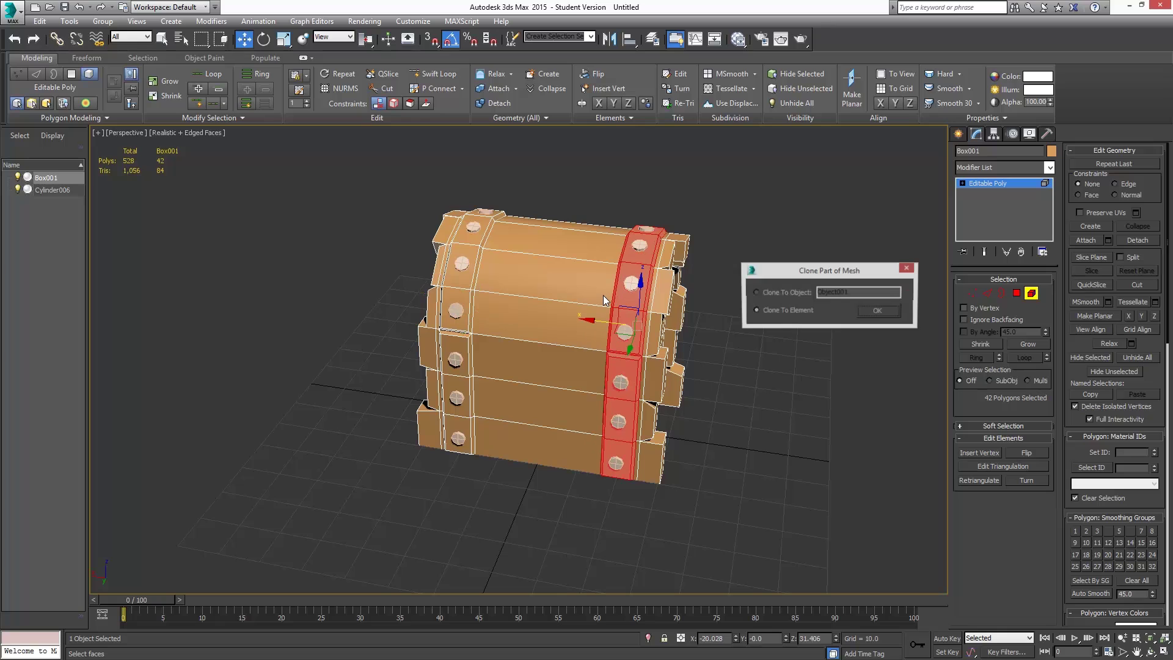
click(878, 311)
alt+middle_drag(685, 342, 569, 346)
click(1031, 293)
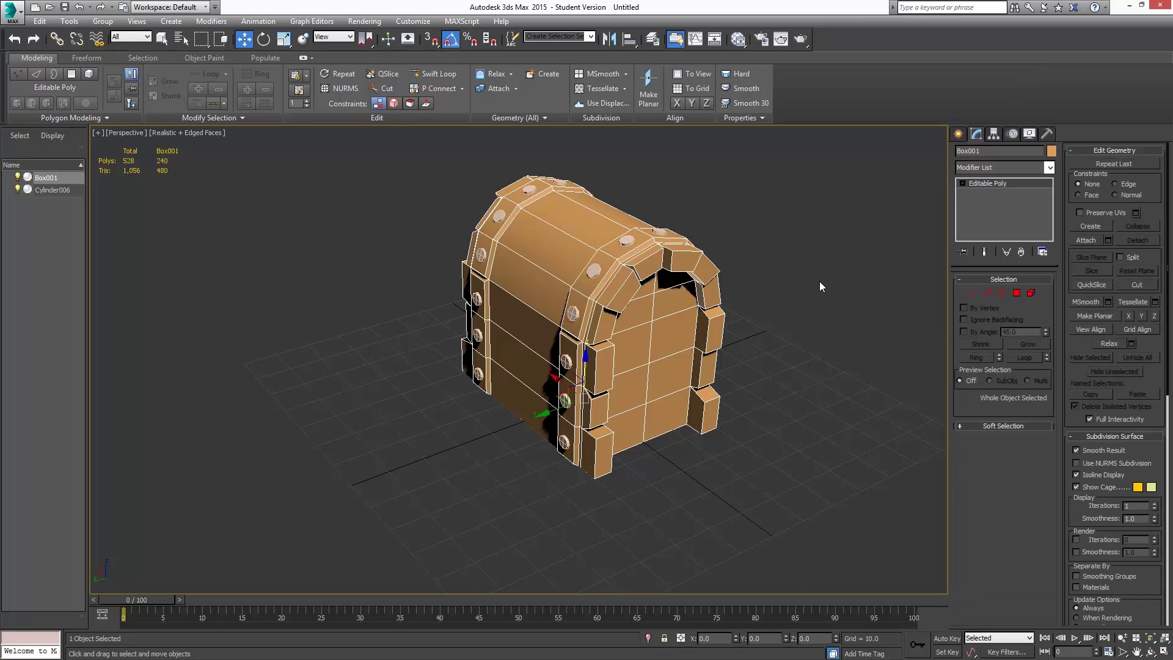
Clone the lid's two lower front polygons between the straps as an element, scaled narrower along the X axis
mouse_move(599, 302)
middle_down()
mouse_move(588, 300)
mouse_move(606, 308)
middle_up()
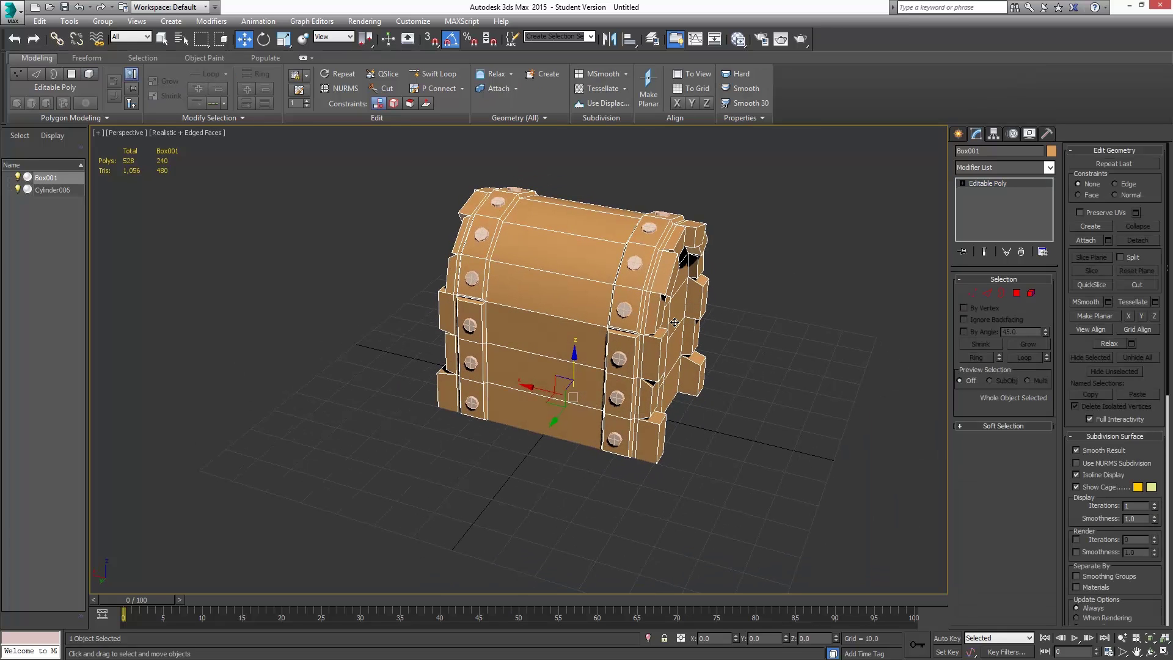
click(1017, 293)
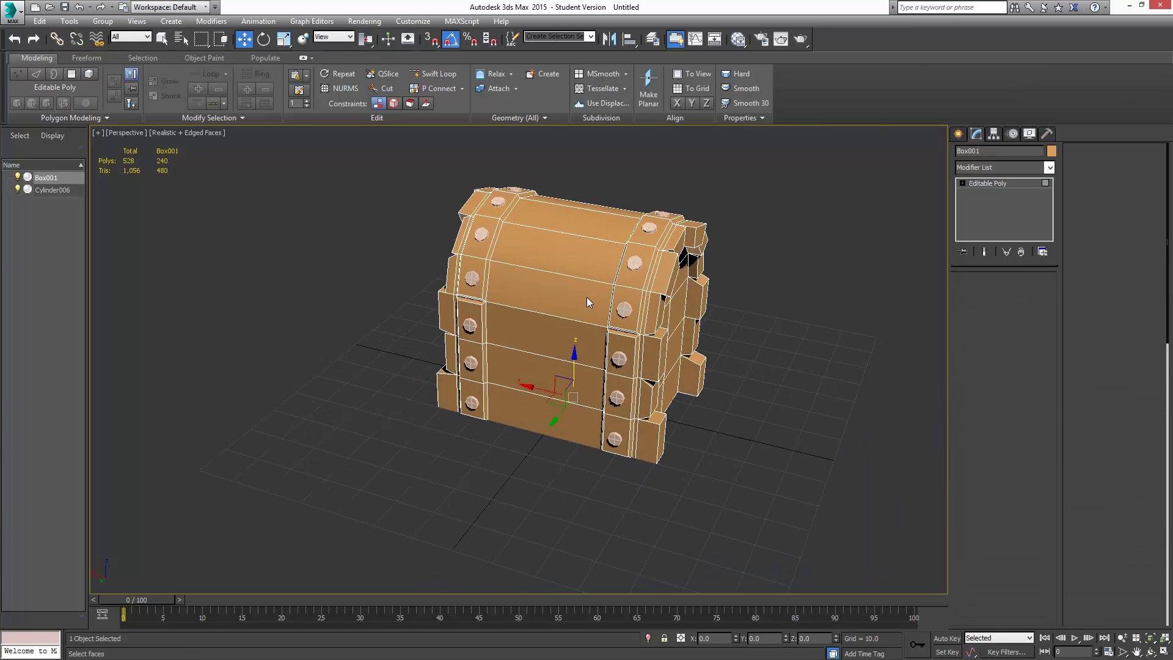
click(553, 296)
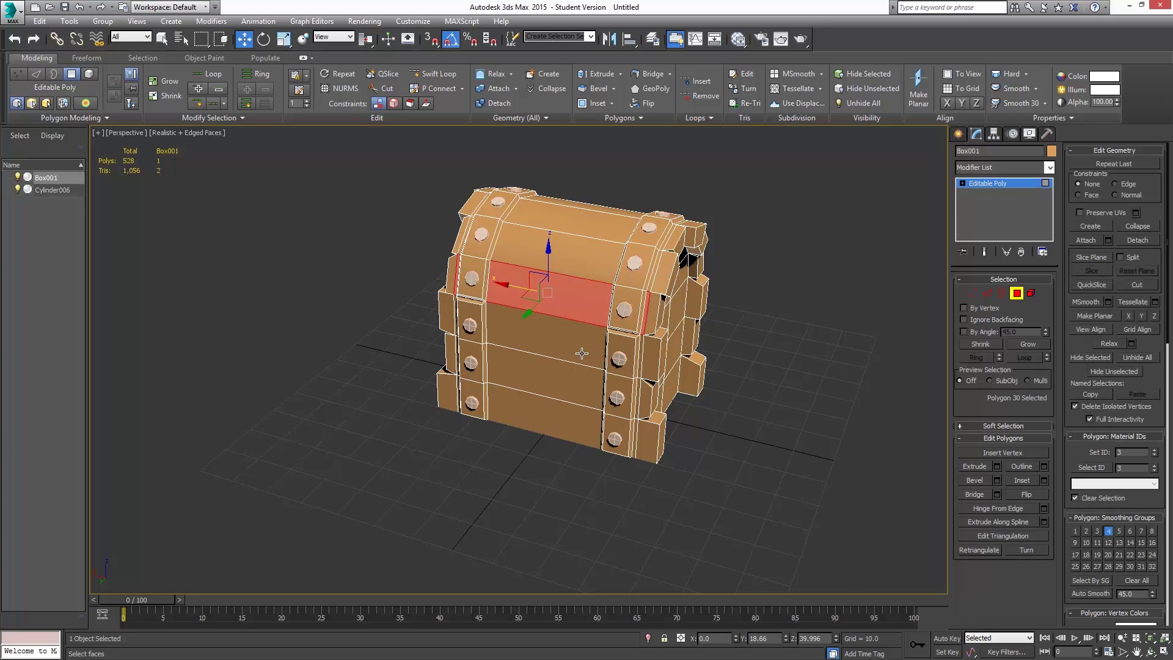
alt+middle_drag(581, 354, 655, 335)
ctrl+click(527, 261)
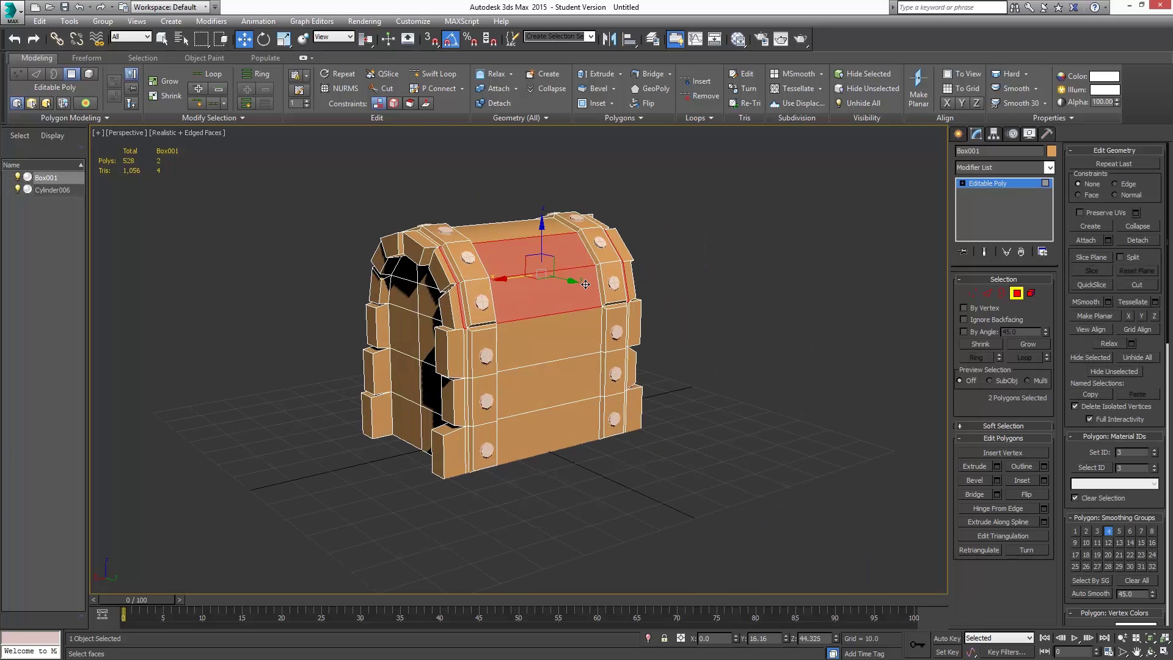
click(283, 39)
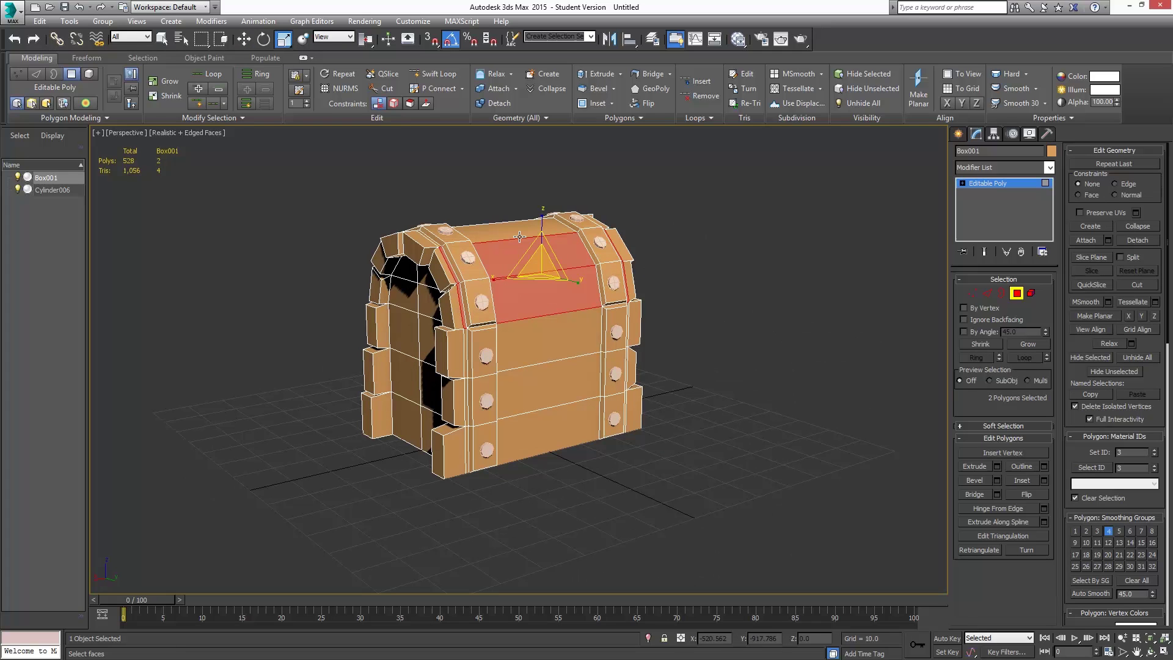
scroll(547, 305, up, 4)
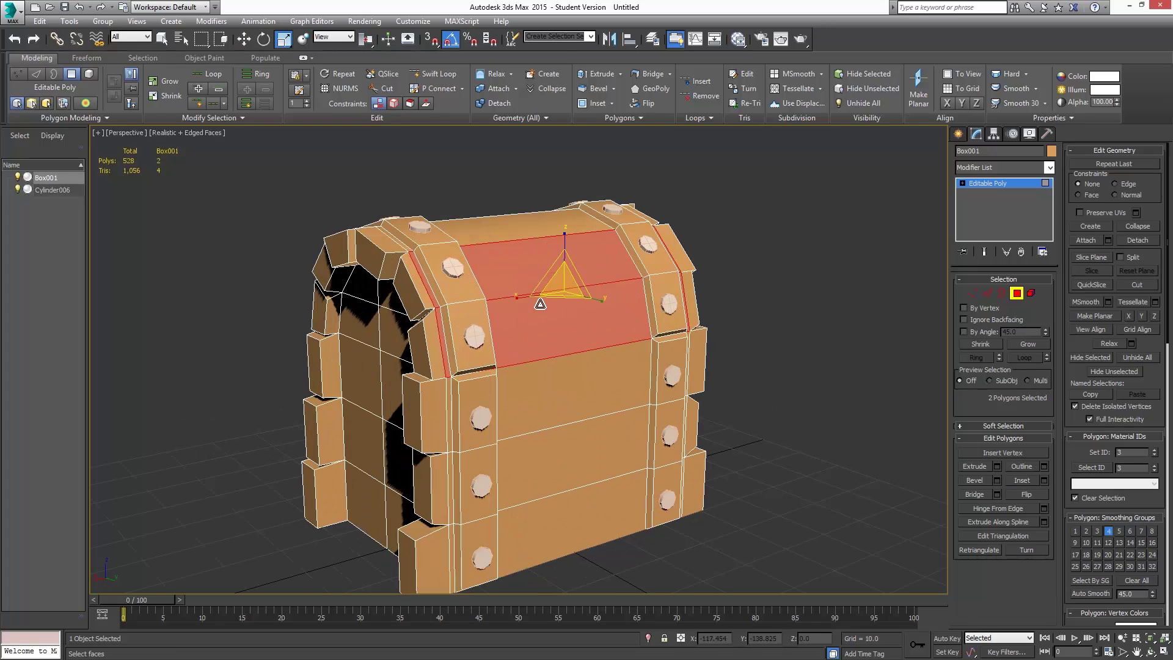
shift+drag(523, 299, 613, 289)
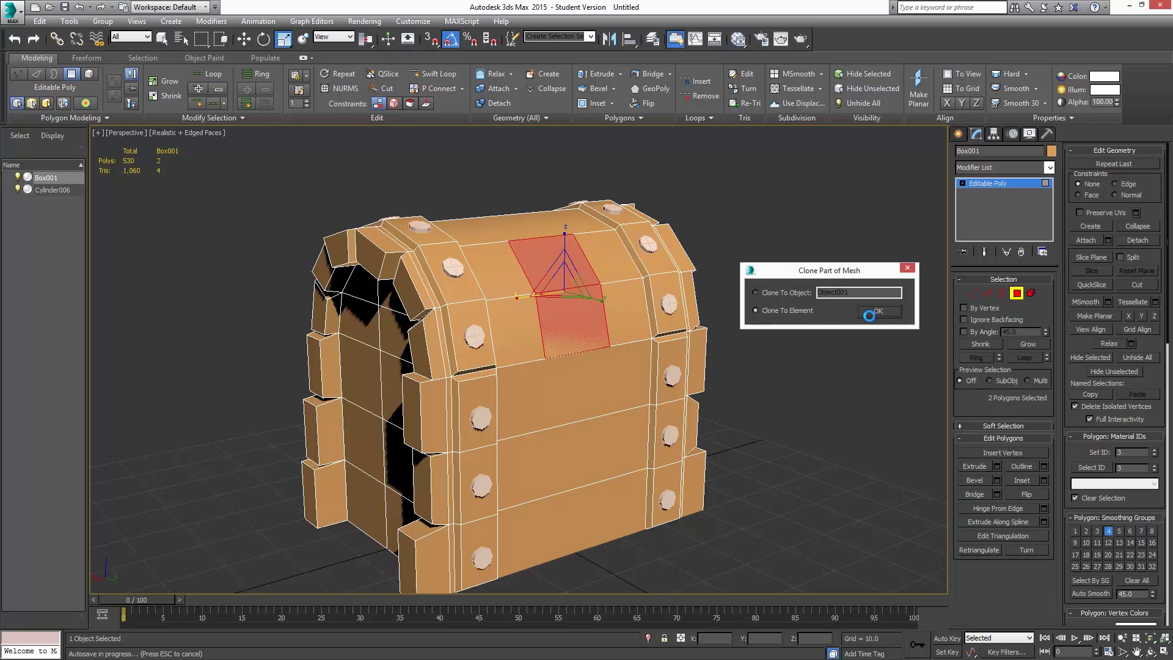
click(876, 313)
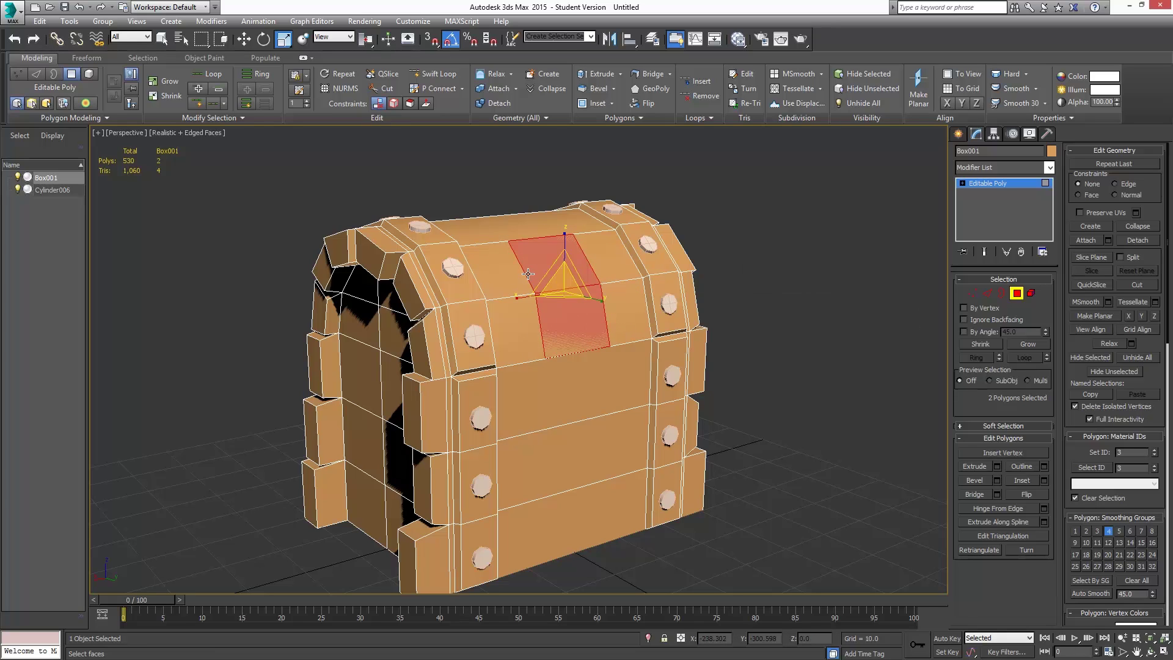
Slide the upper edge of the cloned lid patch down the front of the lid with the Edge constraint on
click(989, 293)
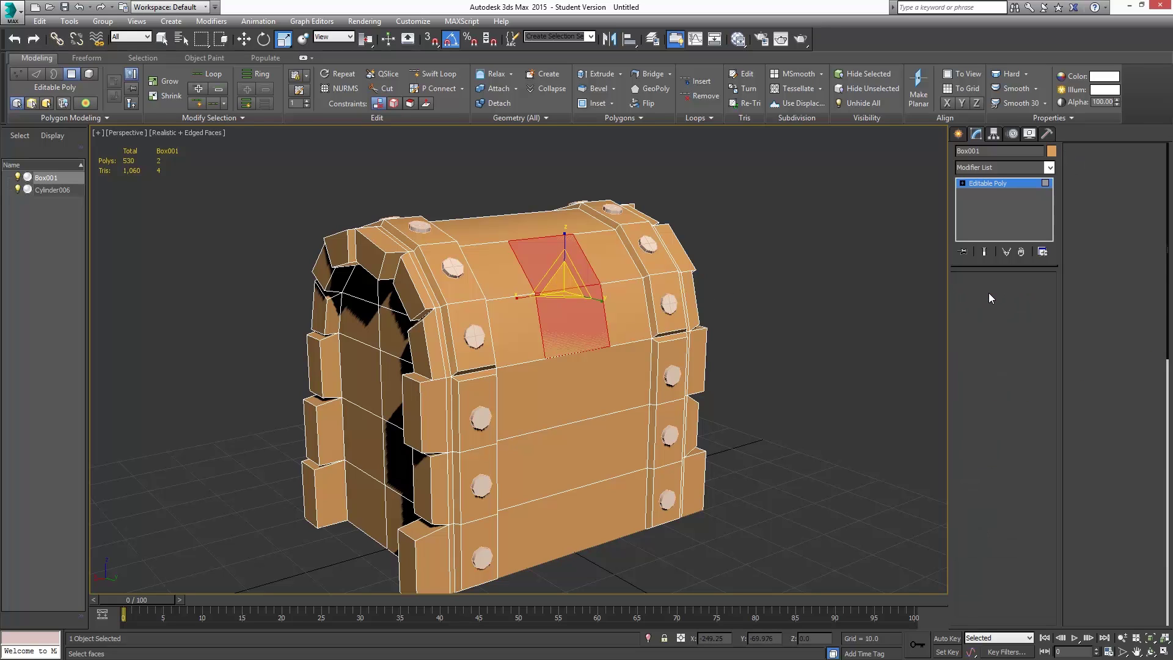
click(540, 240)
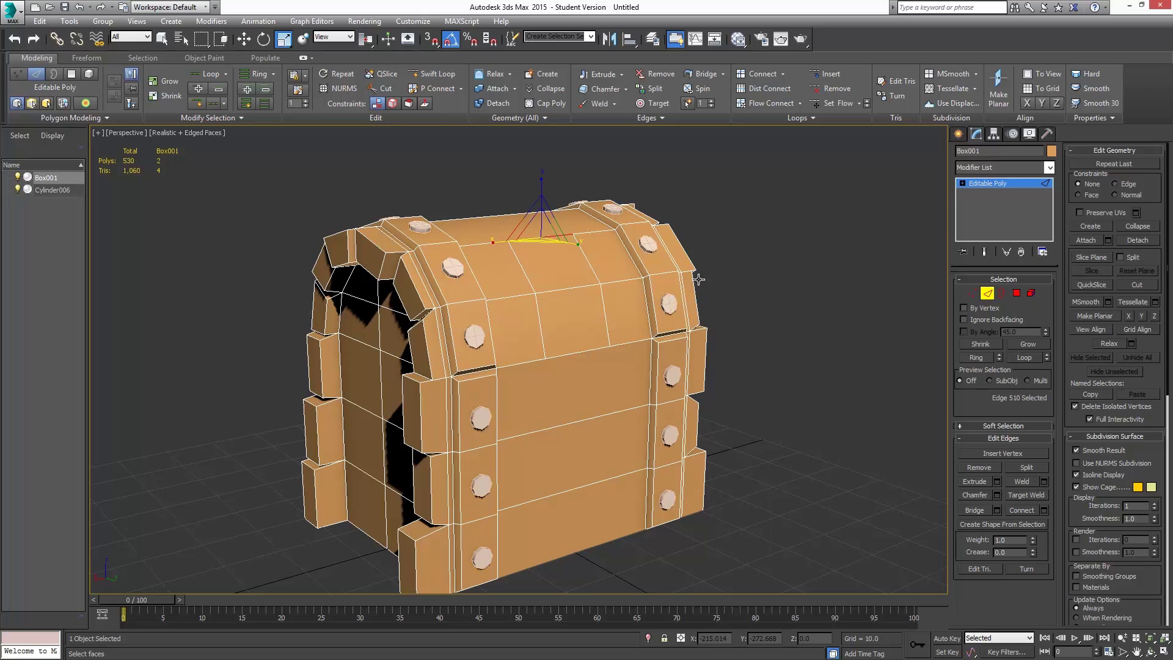
click(244, 38)
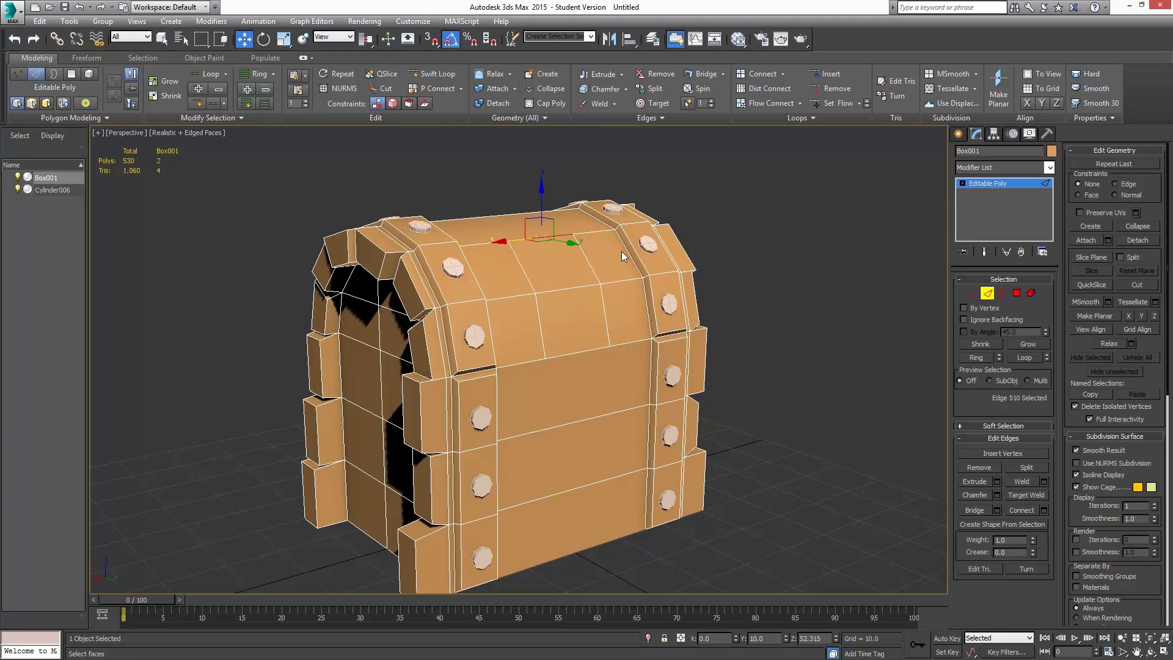
click(1127, 184)
drag(571, 242, 585, 254)
mouse_move(570, 332)
alt+middle_down()
mouse_move(596, 332)
mouse_move(566, 335)
alt+middle_up()
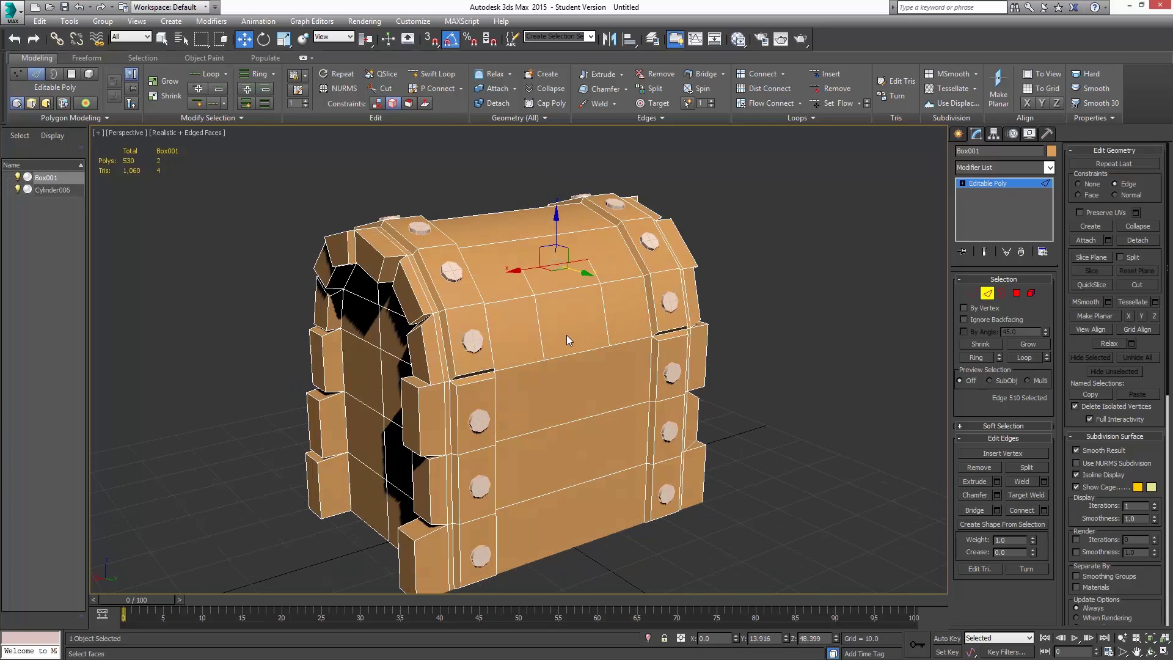
Extrude the patch's two polygons by 3.618 in Group mode to form a latch block
click(1017, 292)
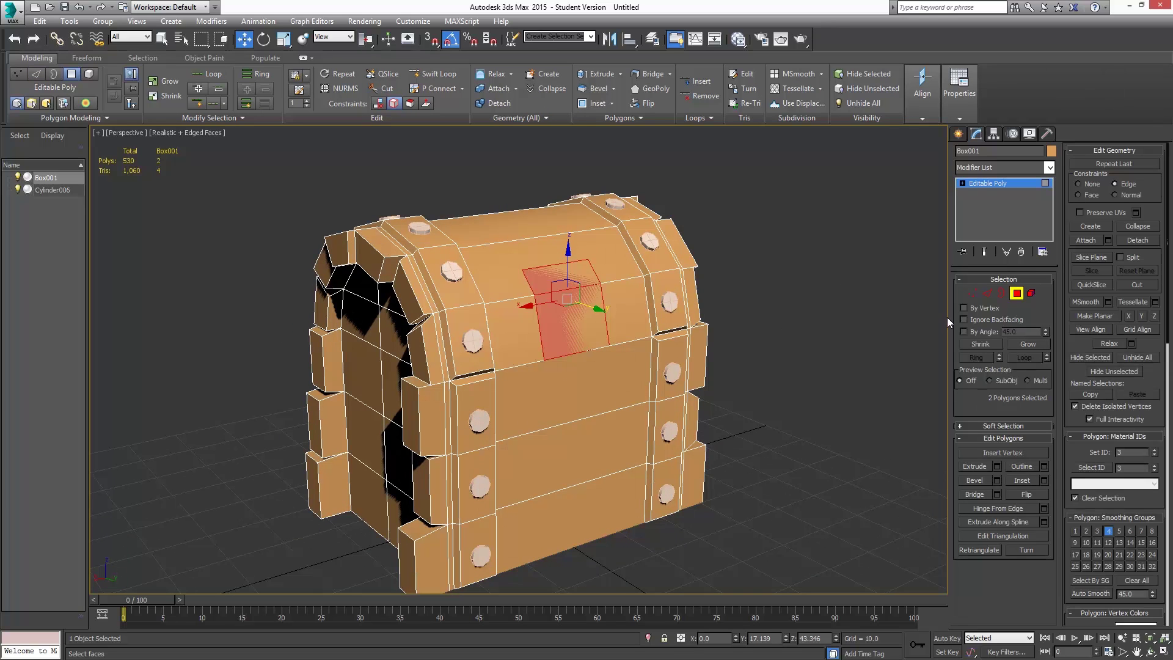
click(998, 465)
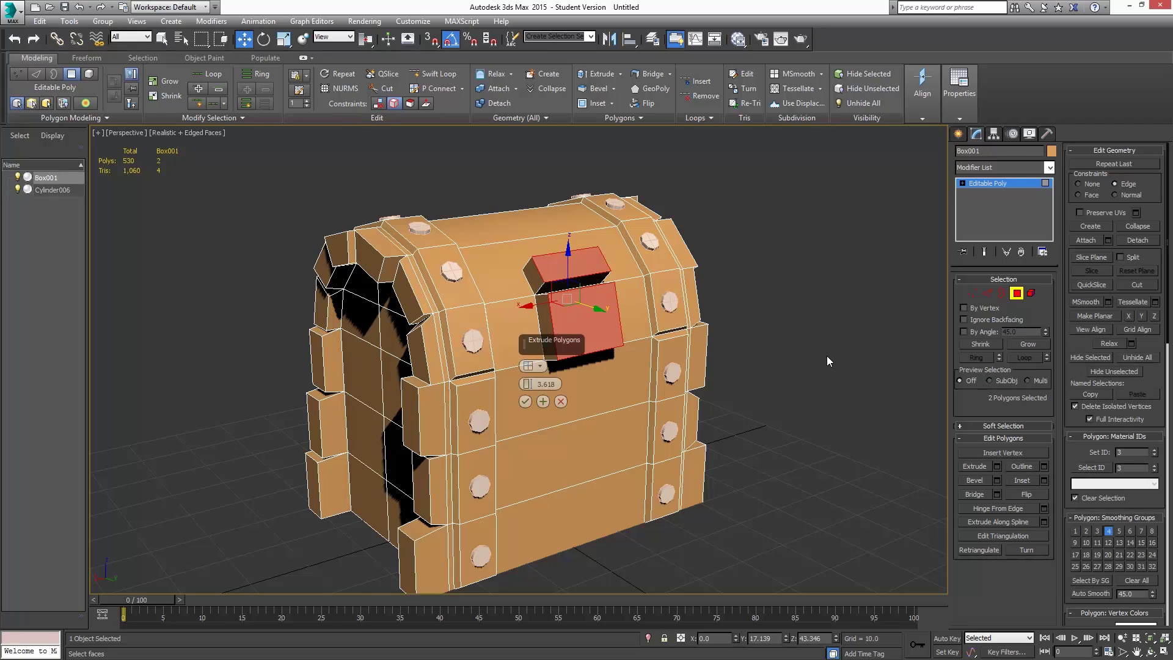
click(530, 366)
click(540, 369)
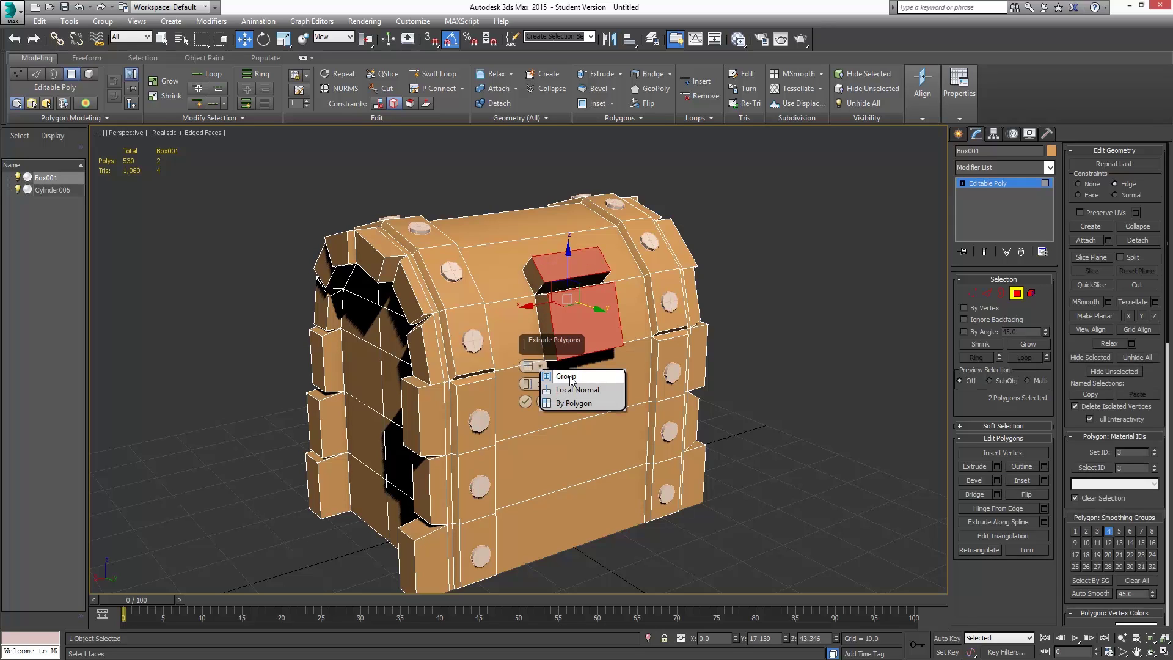
click(569, 375)
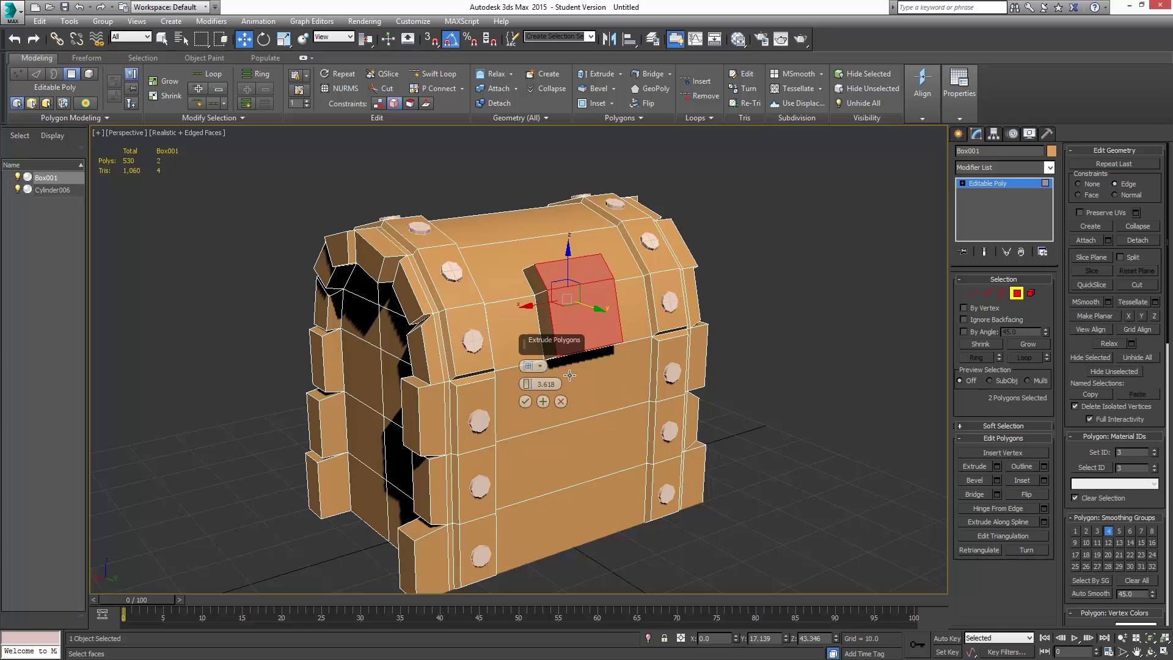
click(526, 401)
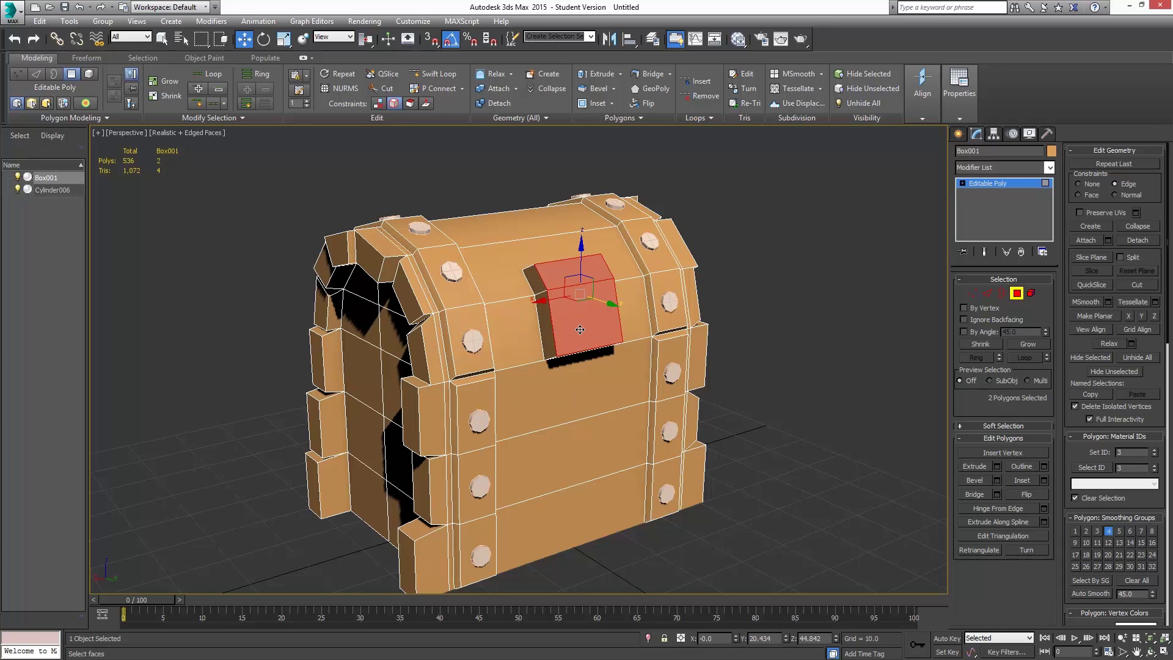
Set the constraint to None and lower the latch block's extruded faces in the Left view to Z 43.397
alt+middle_drag(549, 323, 607, 276)
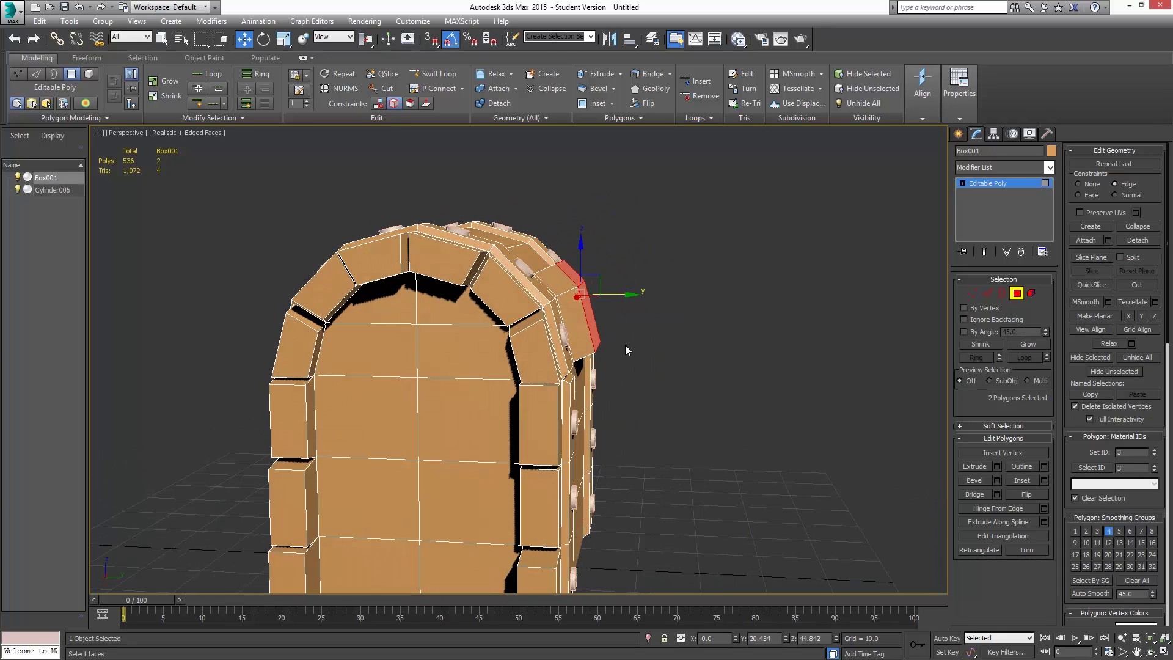
alt+middle_drag(610, 355, 533, 355)
drag(559, 253, 561, 258)
right_click(560, 259)
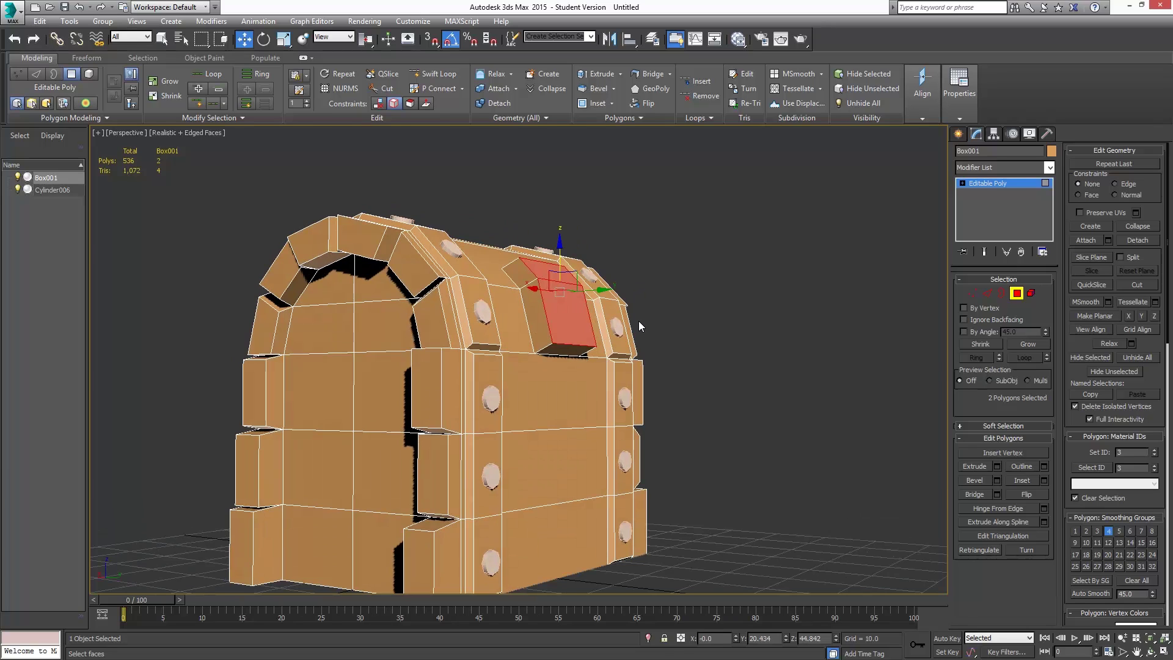
key(l)
scroll(558, 281, up, 10)
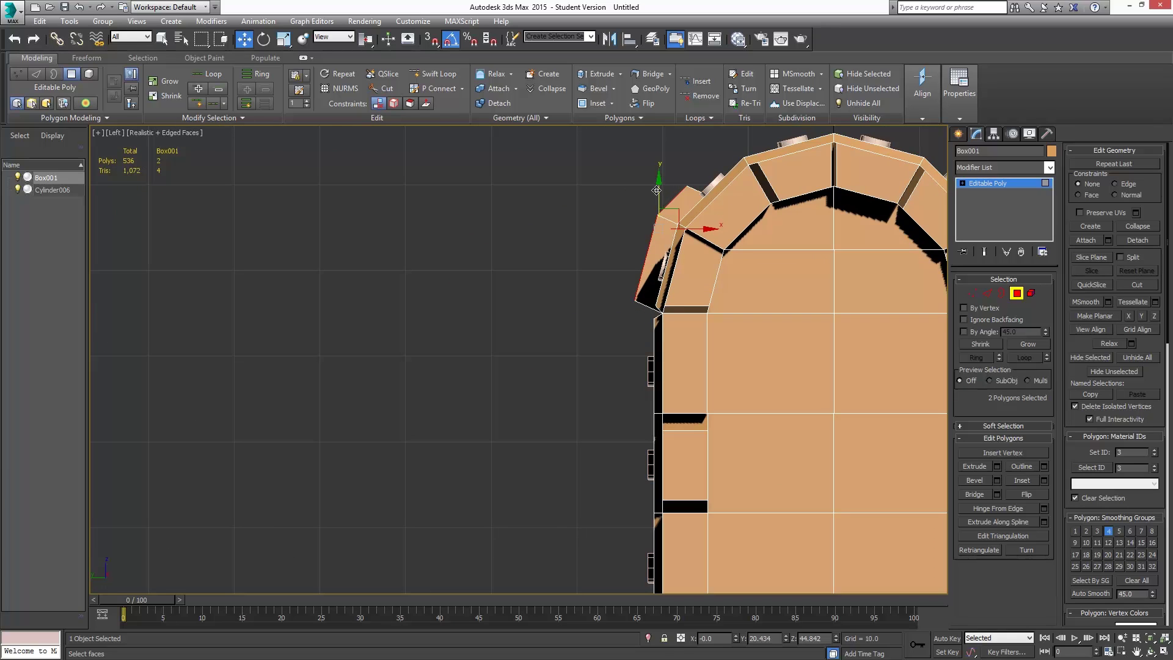
drag(656, 190, 650, 202)
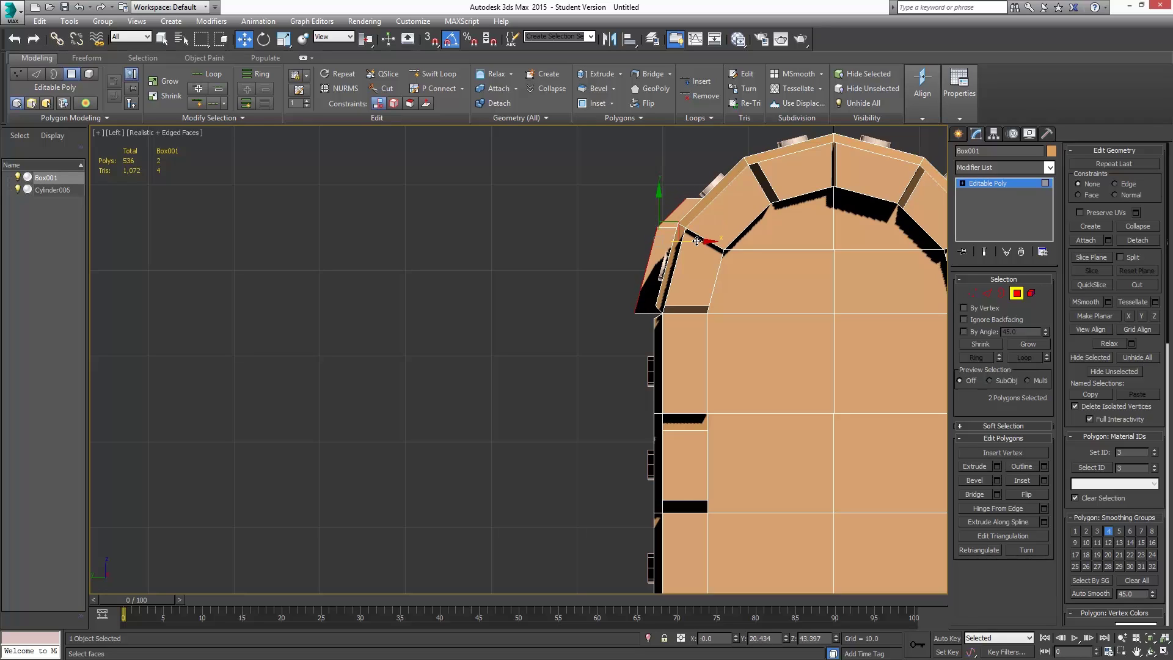
drag(698, 242, 697, 241)
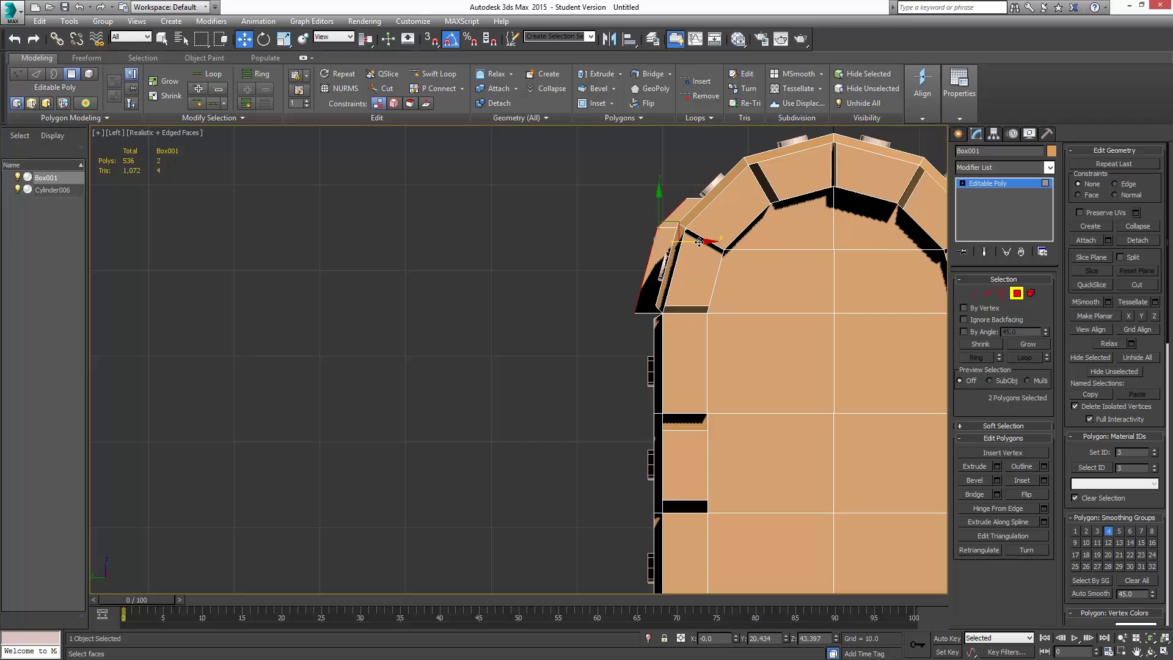
Move the latch block's two upper outer vertices horizontally outward from the lid in the Left view to deepen its top face
click(972, 293)
drag(670, 182, 692, 202)
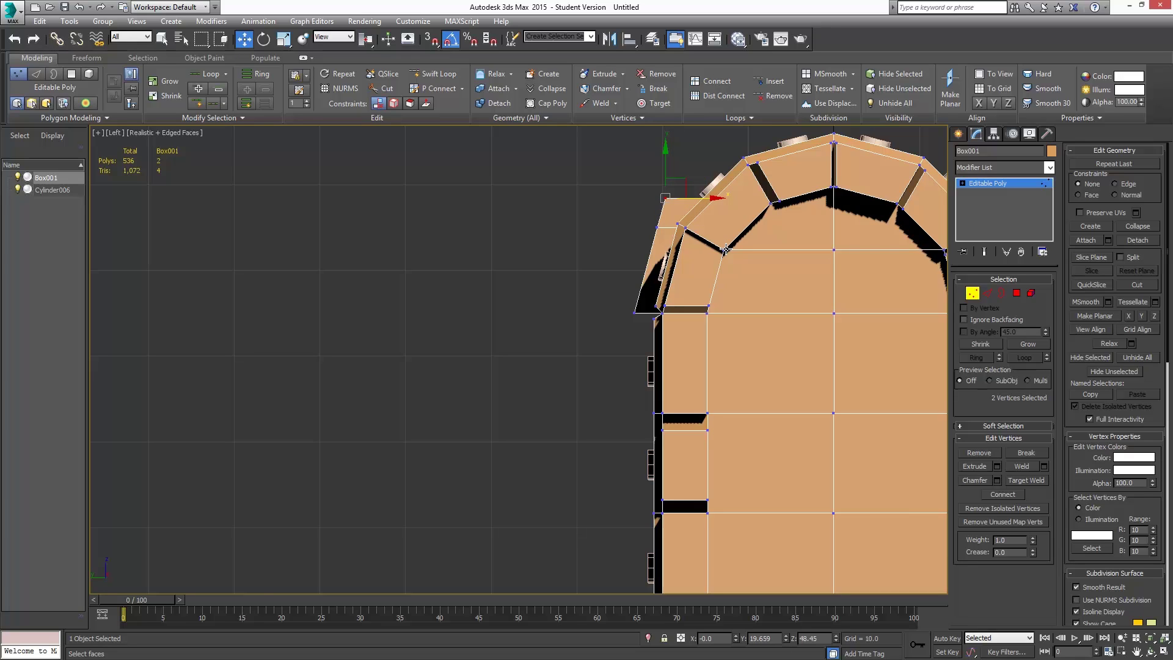
key(p)
Scale the latch block's top polygon narrower along the X axis to taper its upper part
alt+middle_drag(677, 211, 782, 238)
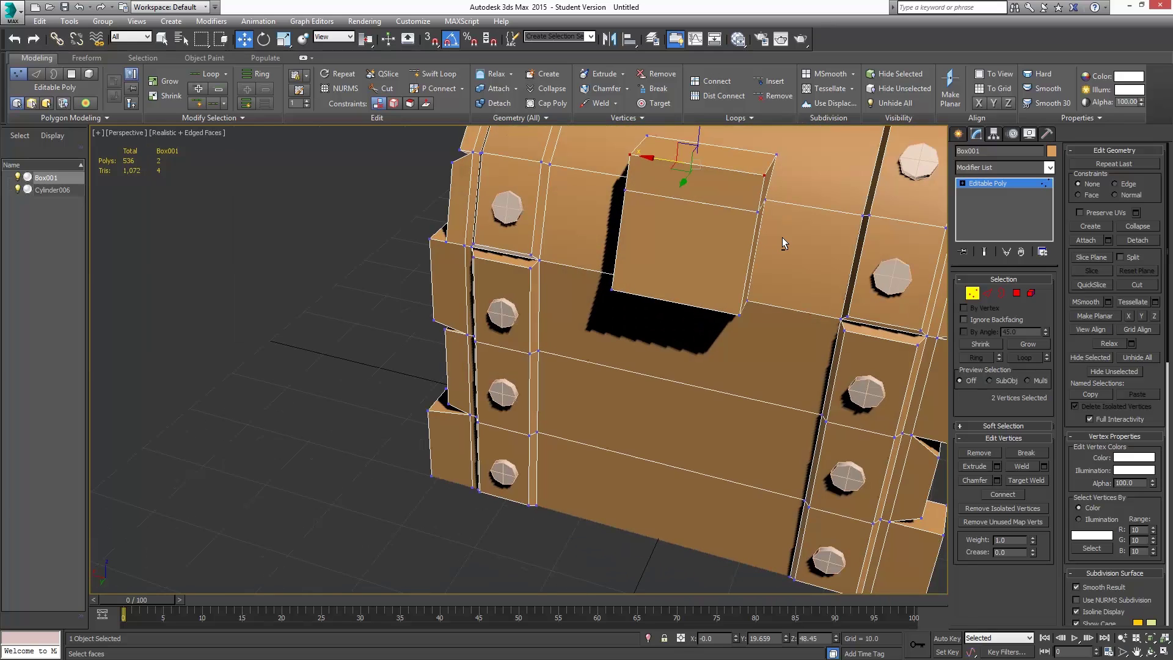
click(1018, 292)
click(724, 153)
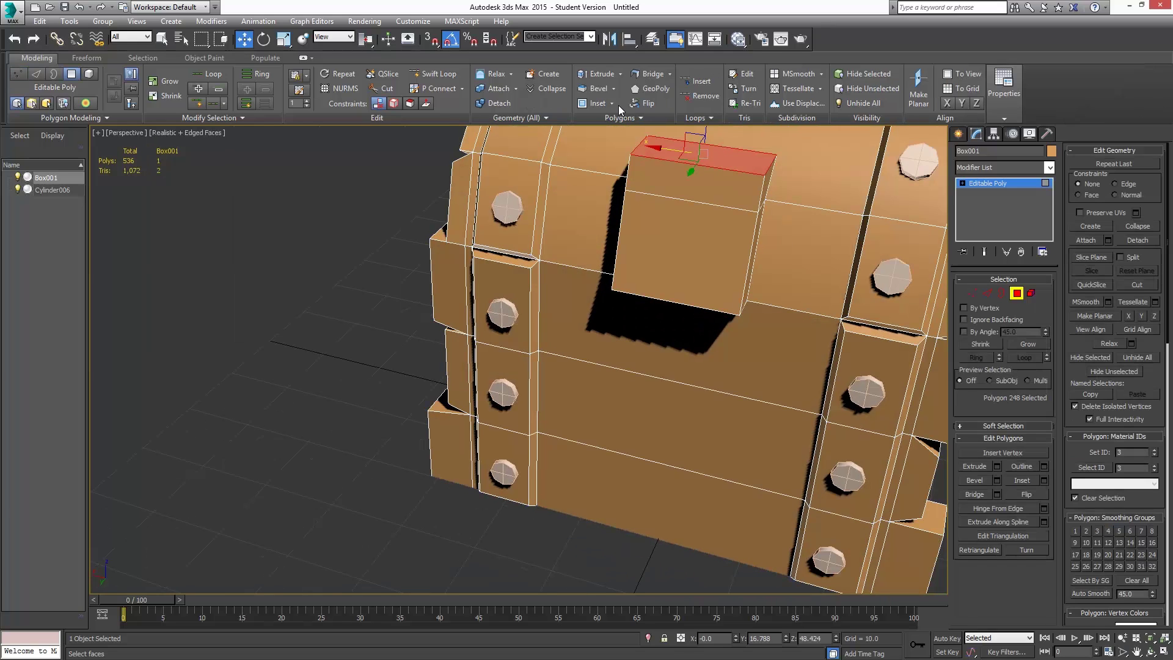
click(284, 39)
middle_drag(746, 184, 746, 218)
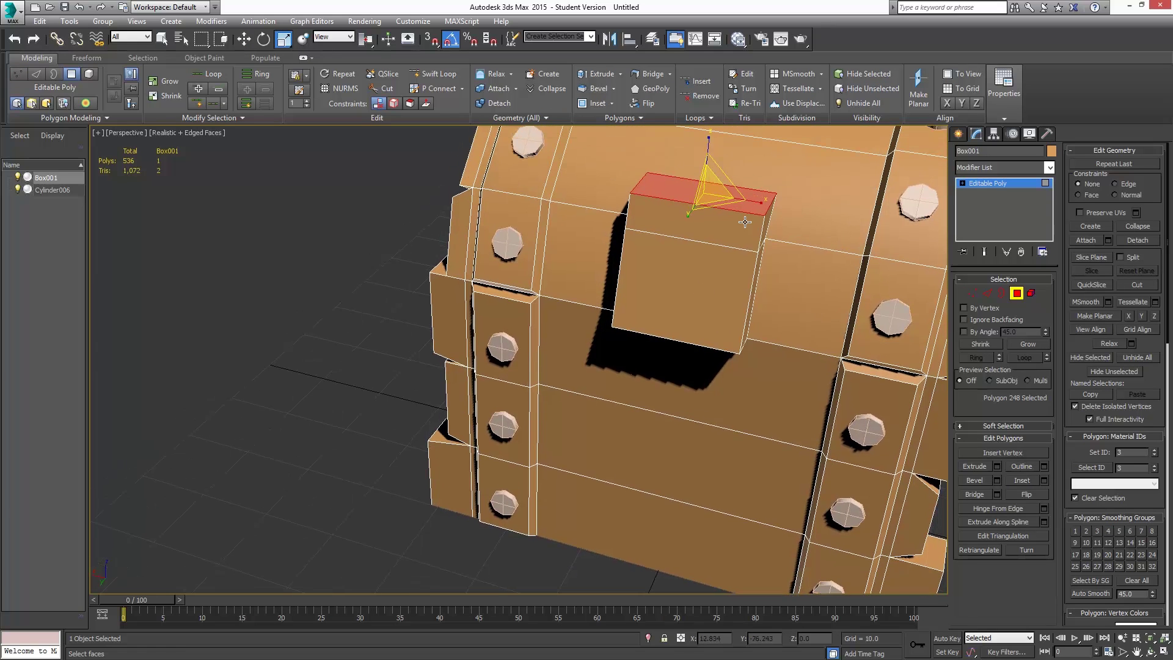
drag(753, 203, 702, 200)
Insert an edge loop around the latch block just below its tapered part and scale it wider along the X axis
alt+middle_drag(753, 285, 623, 213)
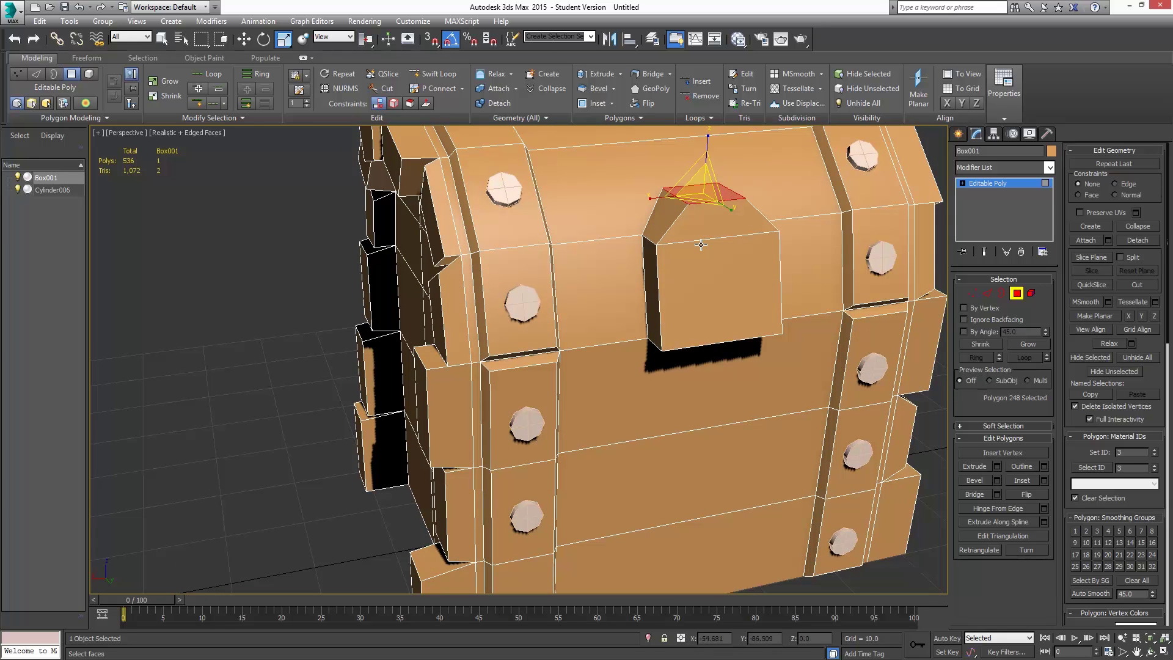
click(434, 74)
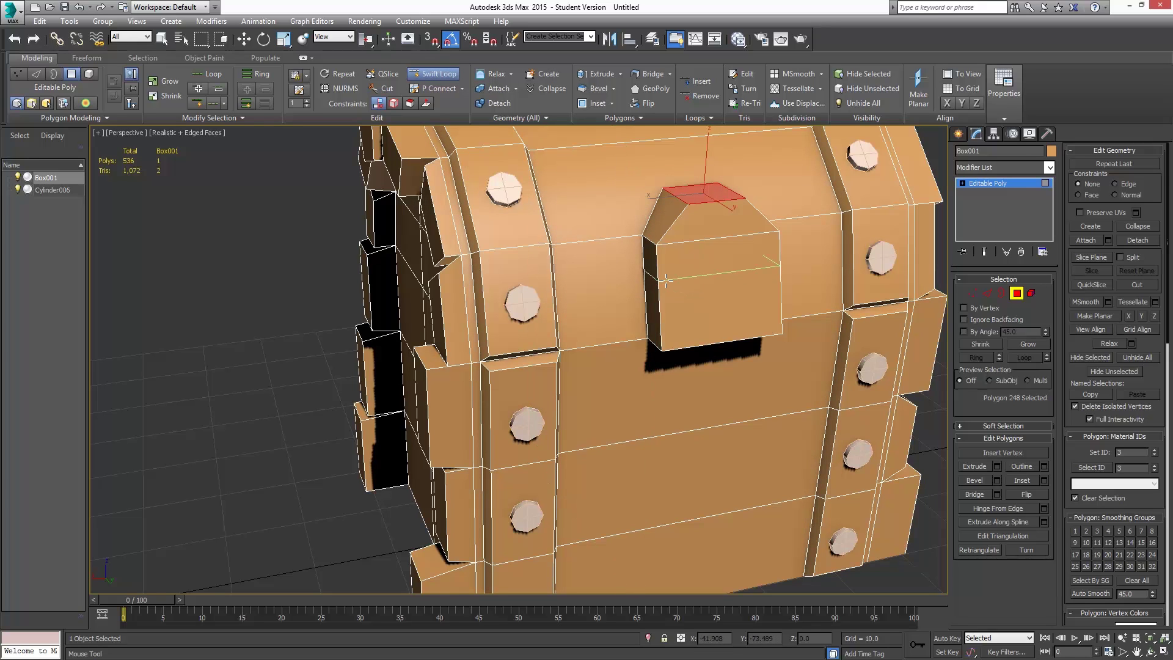
click(666, 280)
key(w)
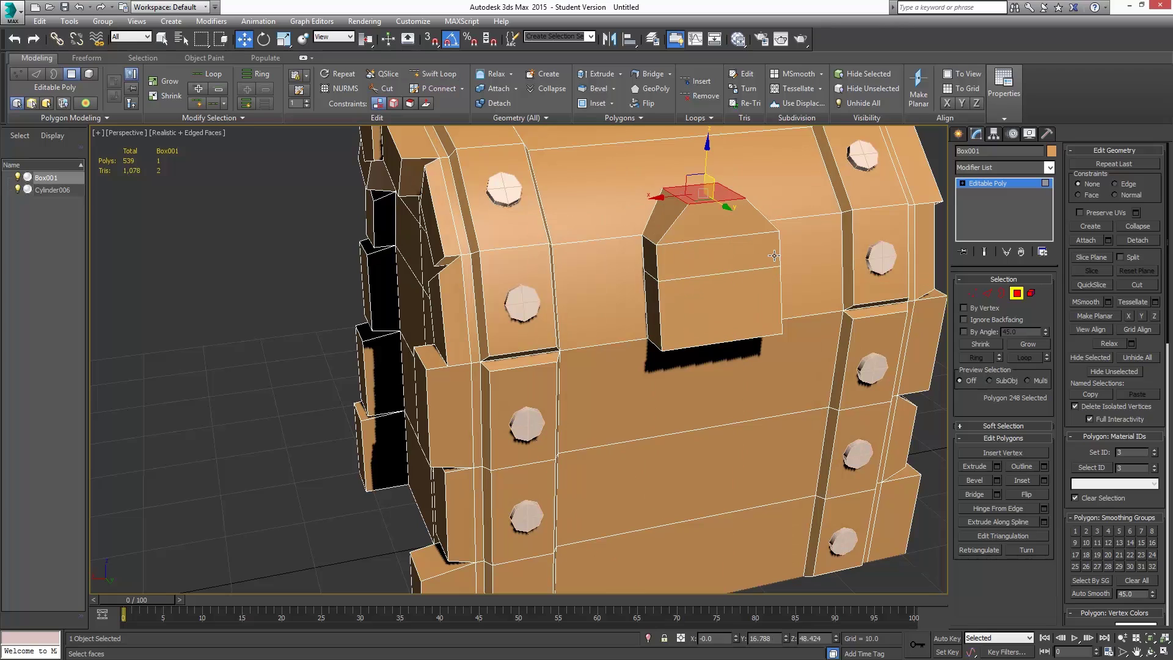
click(987, 294)
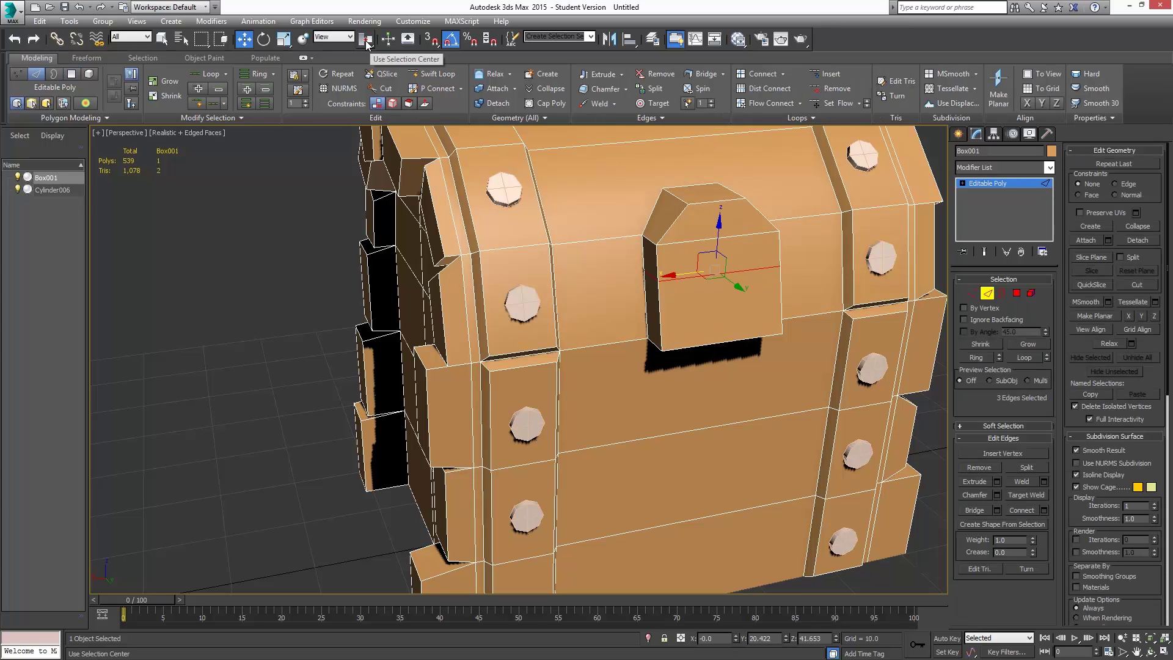
key(r)
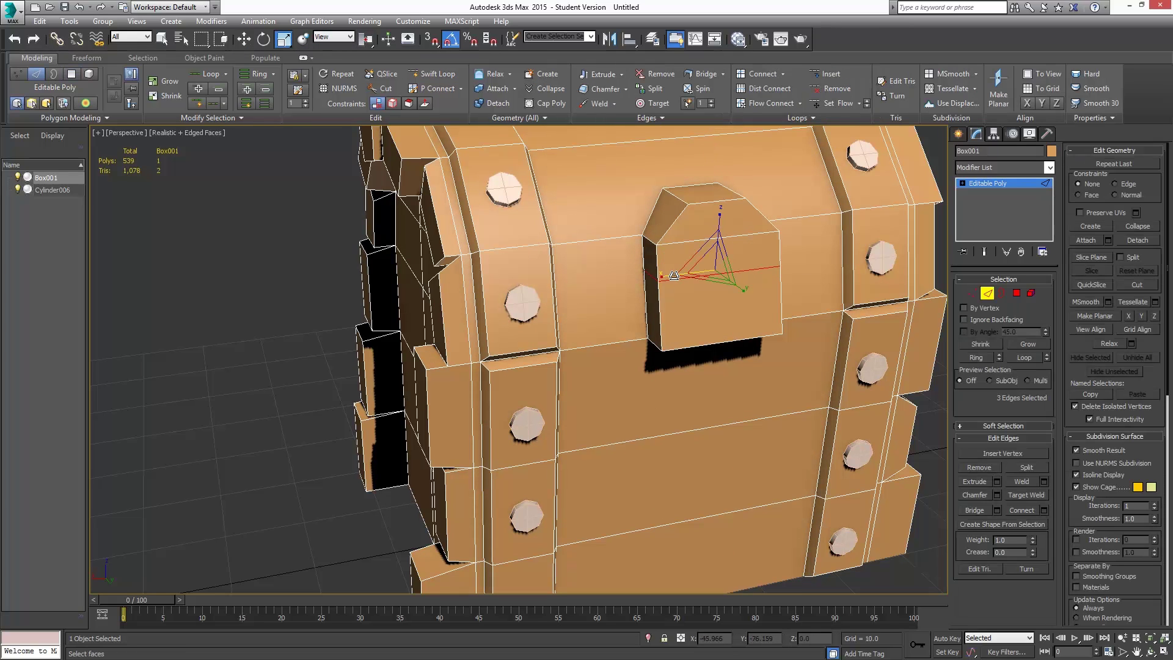
drag(668, 275, 663, 279)
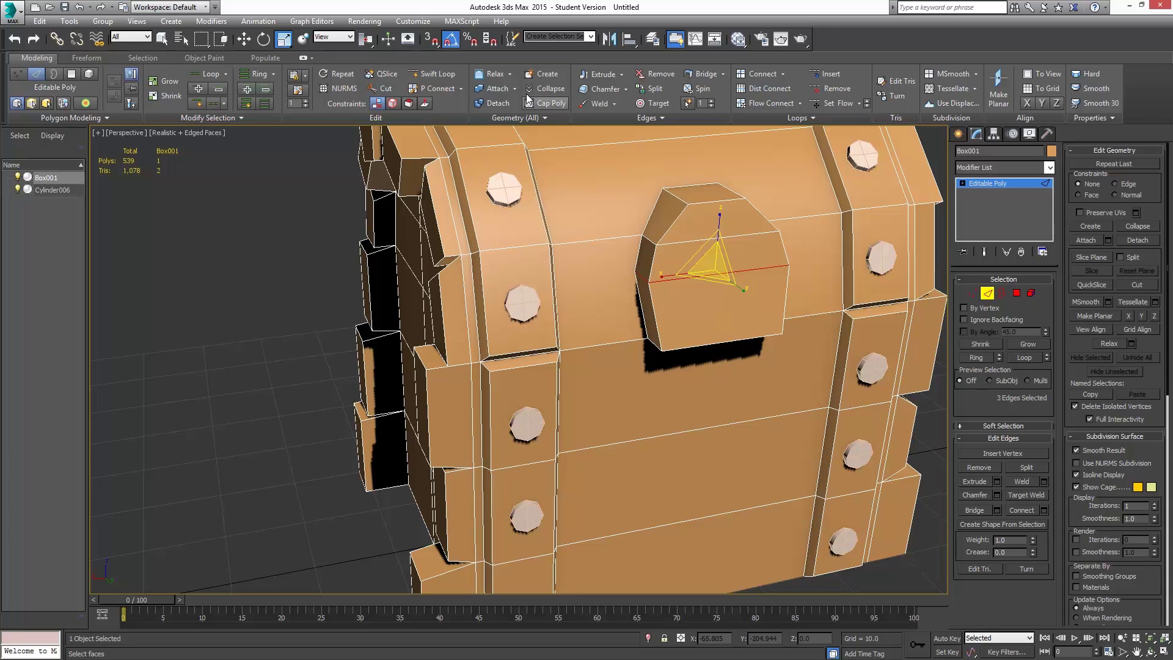
Insert an edge loop midway up the latch block's tapered part and scale it outward to round the profile
click(431, 74)
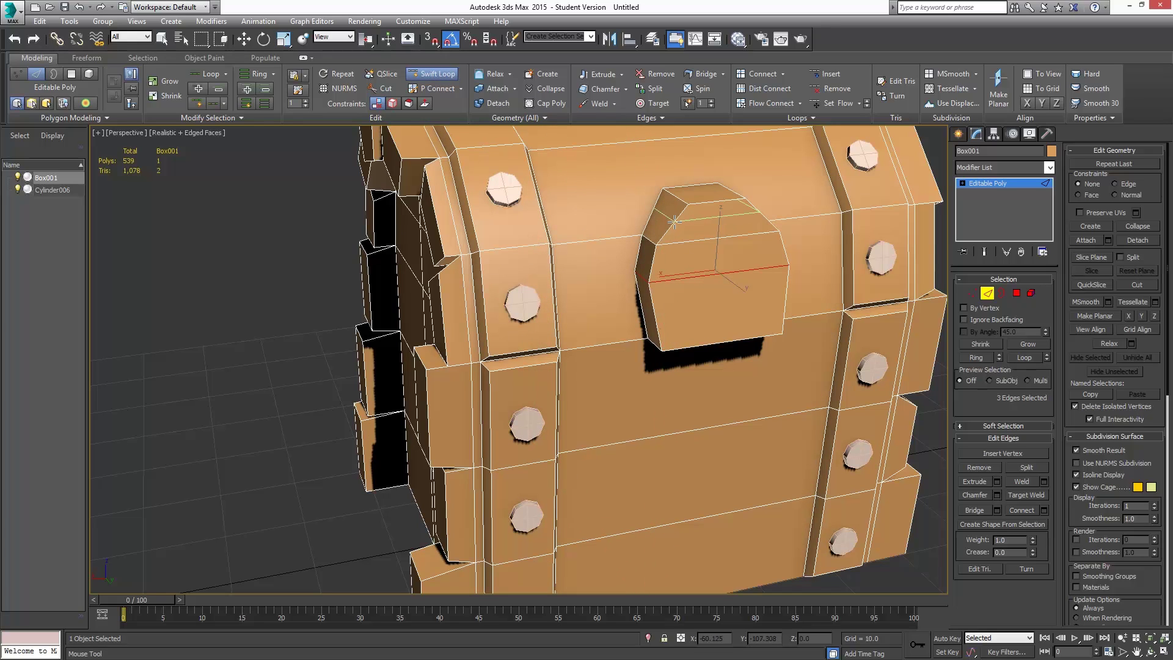
click(675, 221)
right_click(736, 214)
click(285, 40)
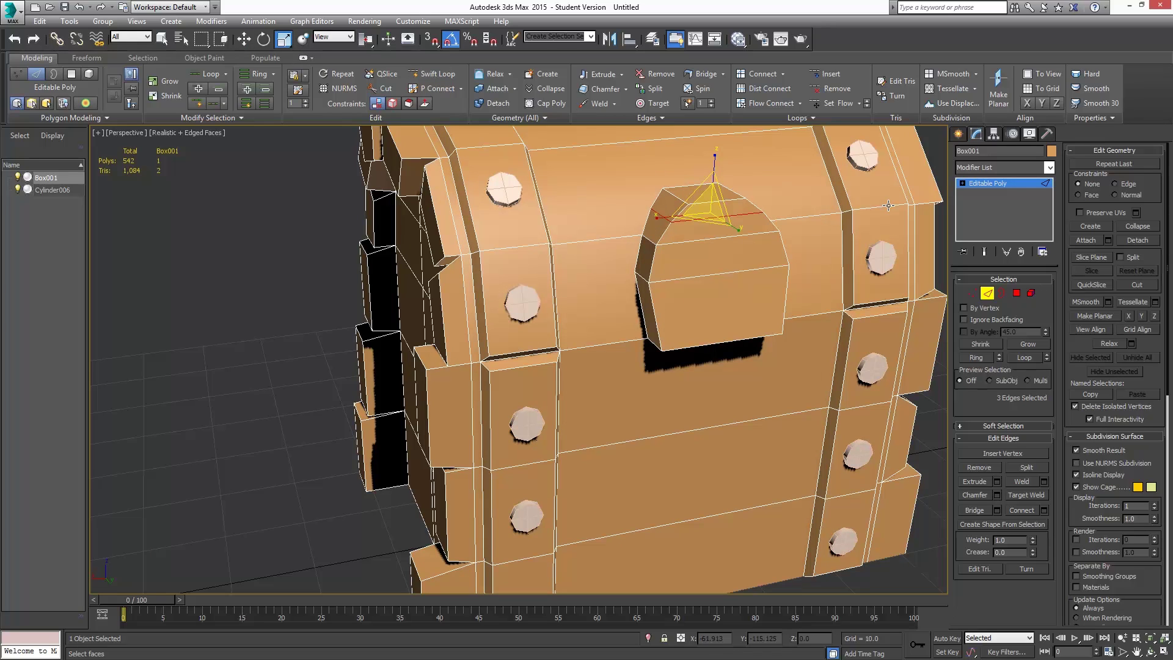
Leave polygon editing, deselect the chest, turn off the edged-faces display, and examine the latch's shading from the side
click(1018, 294)
click(681, 194)
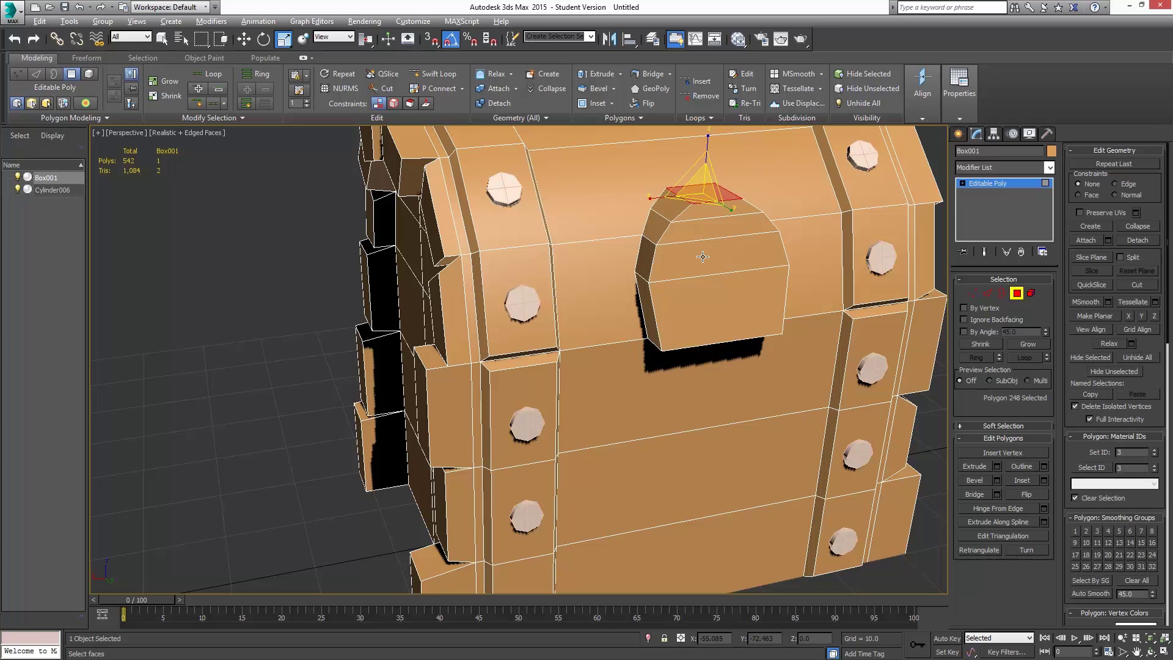
alt+middle_drag(728, 275, 872, 297)
click(451, 255)
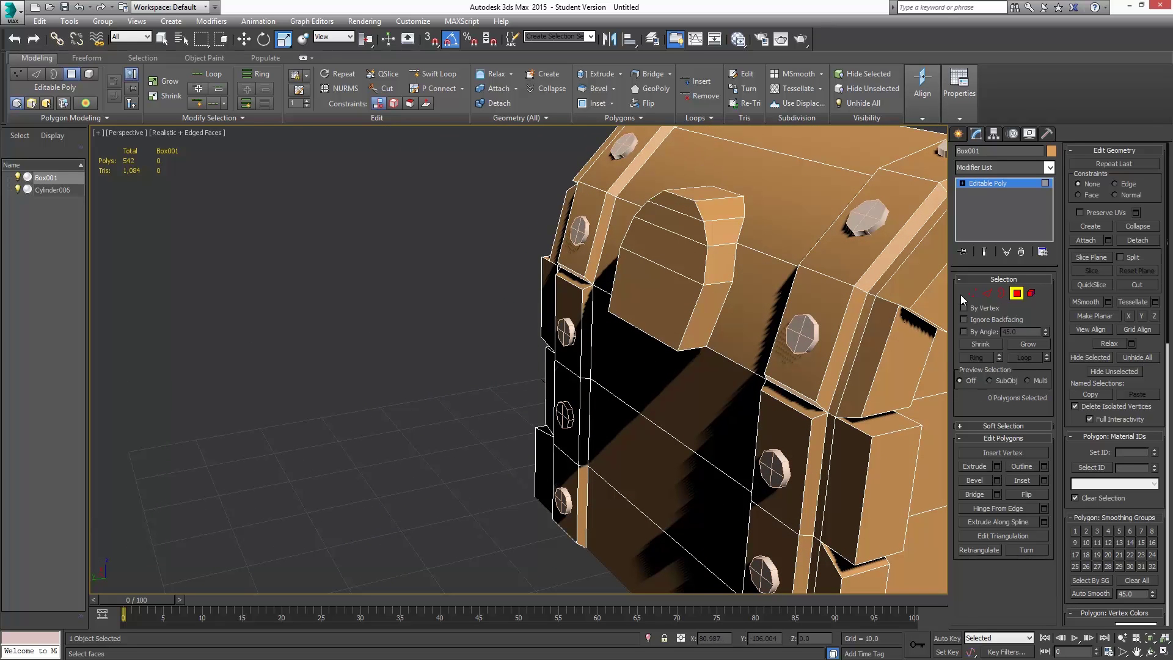
click(1016, 293)
click(488, 305)
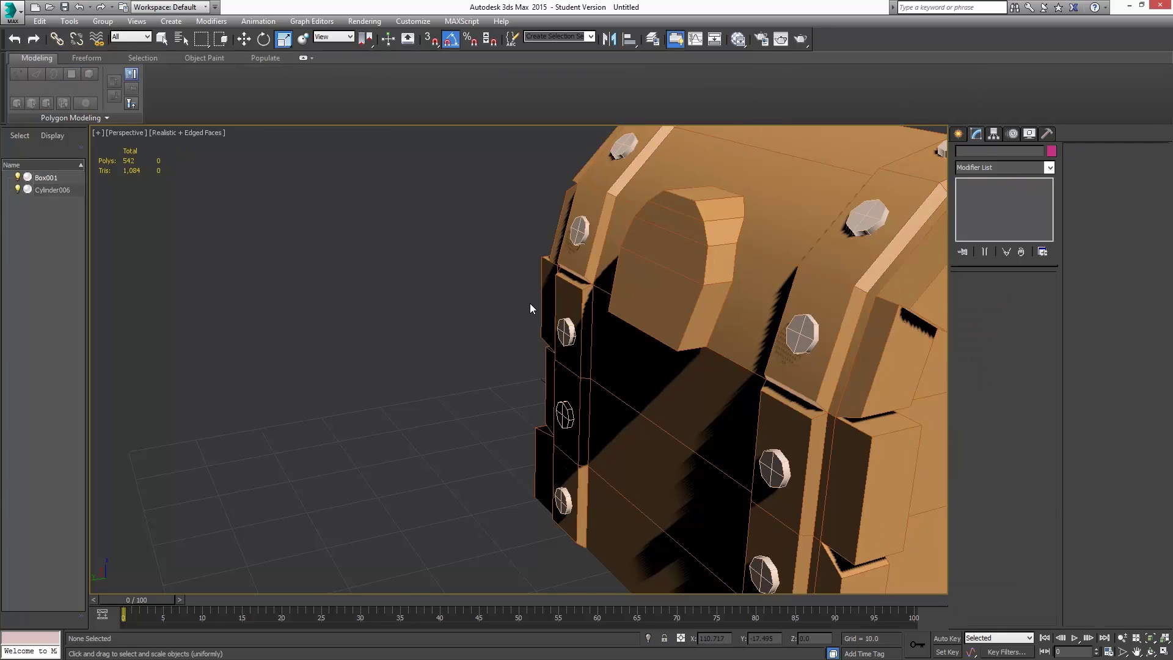
middle_drag(529, 308, 407, 307)
key(F4)
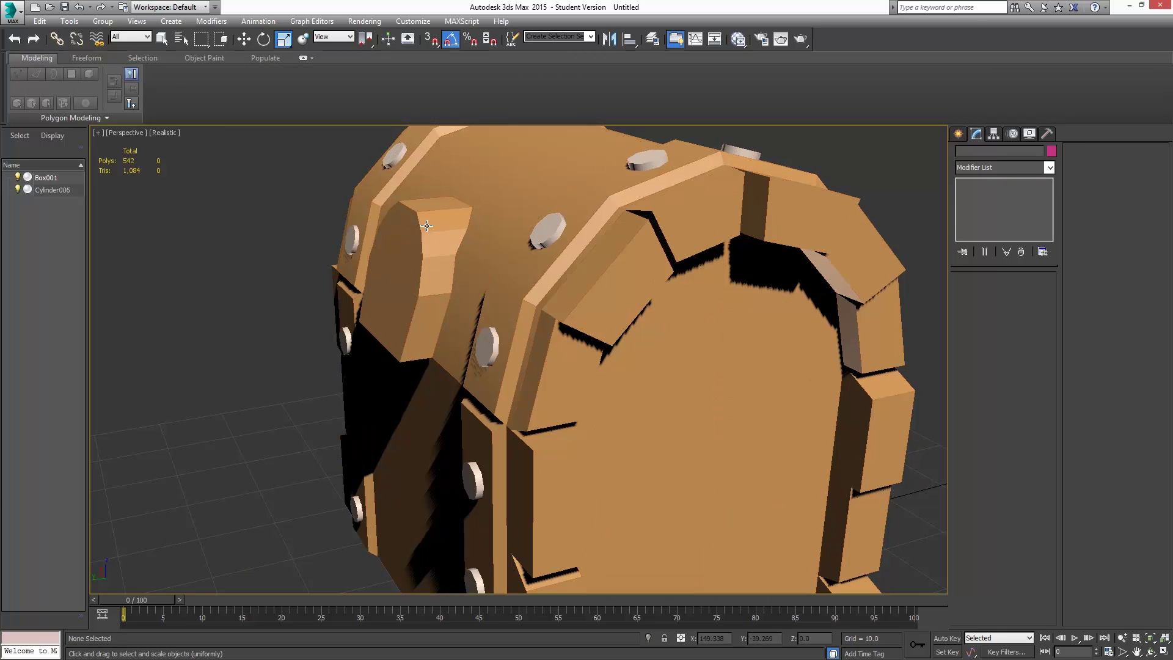
alt+middle_drag(497, 297, 507, 310)
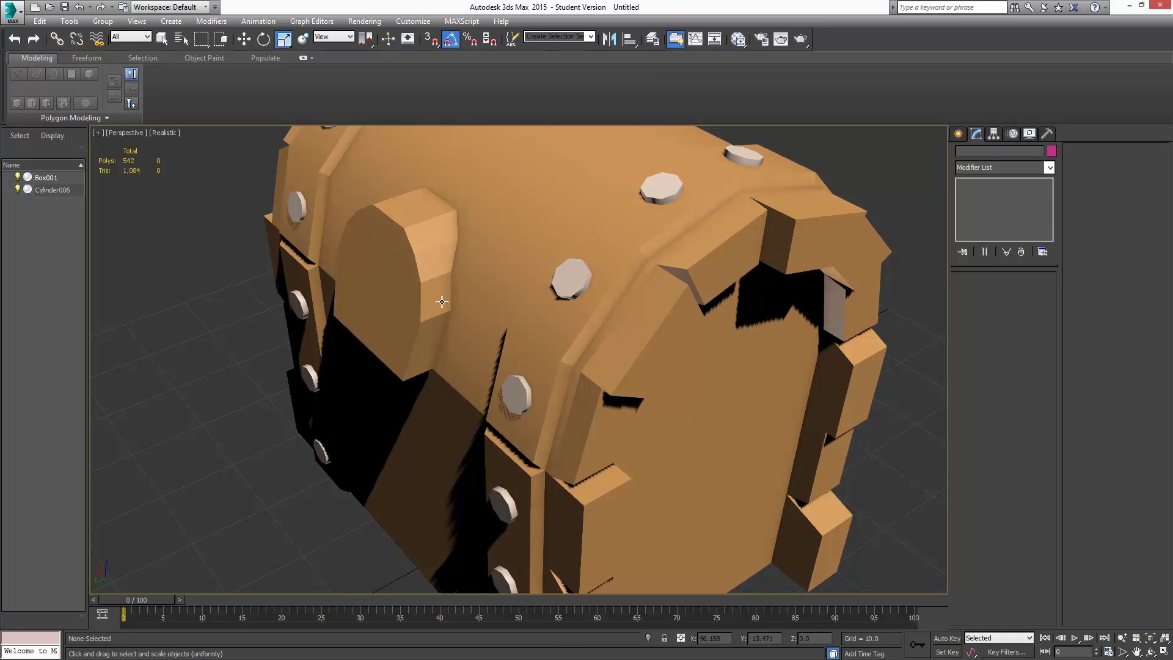
Assign smoothing group 2 to the nine polygons running along the latch's sides and over its top
click(420, 270)
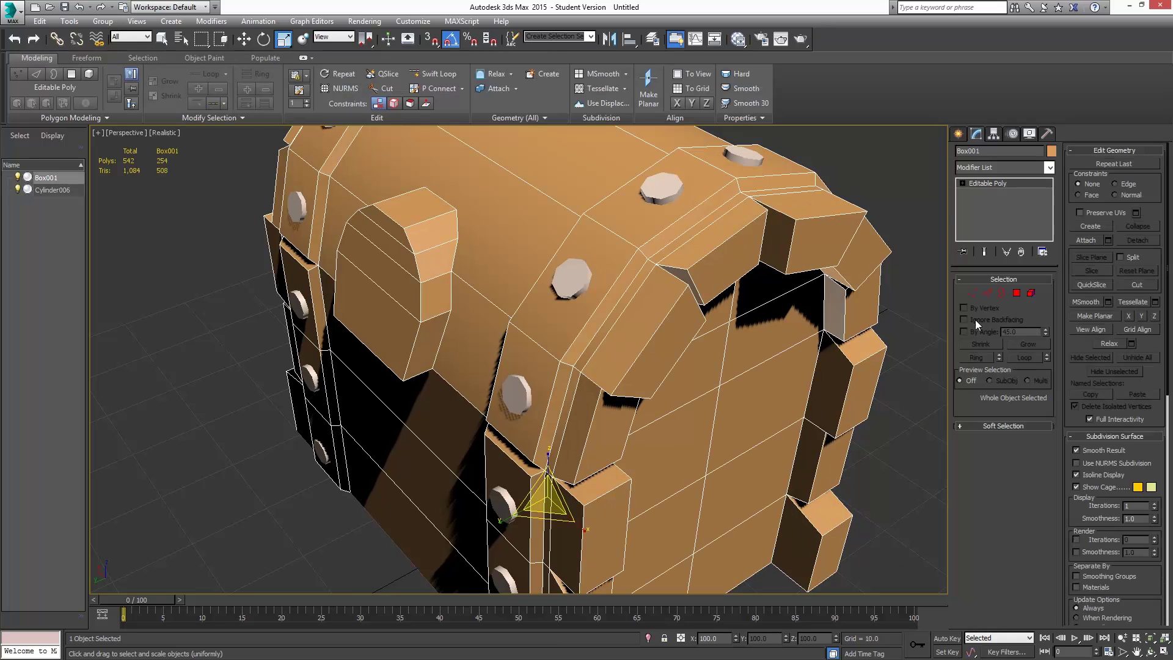
click(1017, 294)
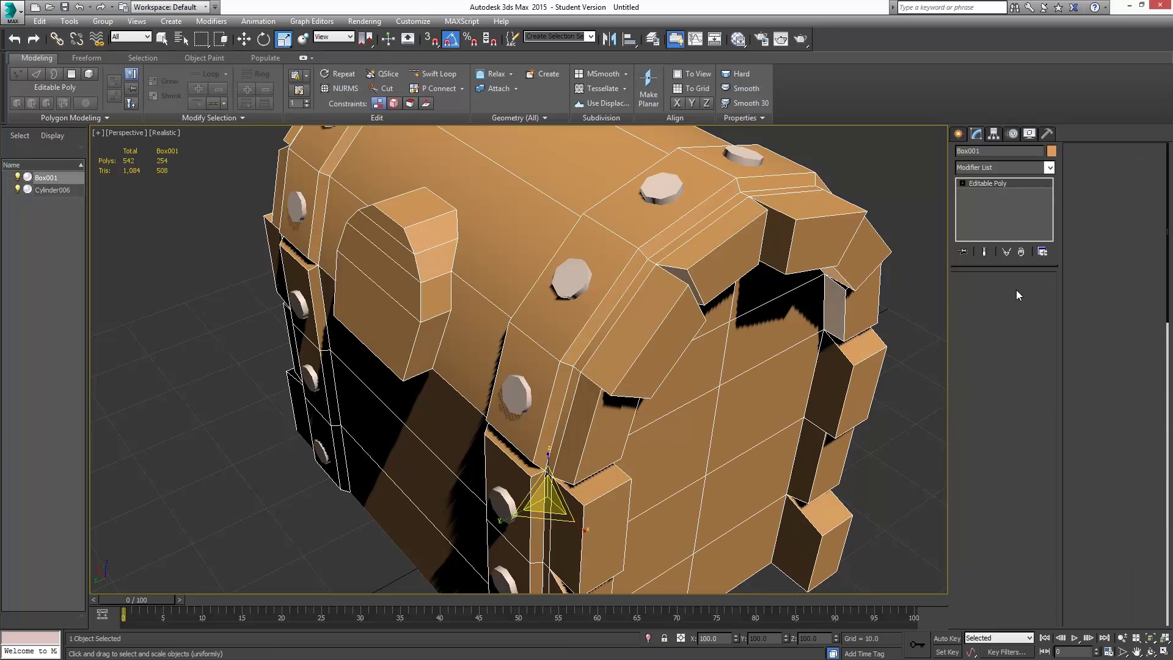
click(429, 336)
ctrl+click(438, 297)
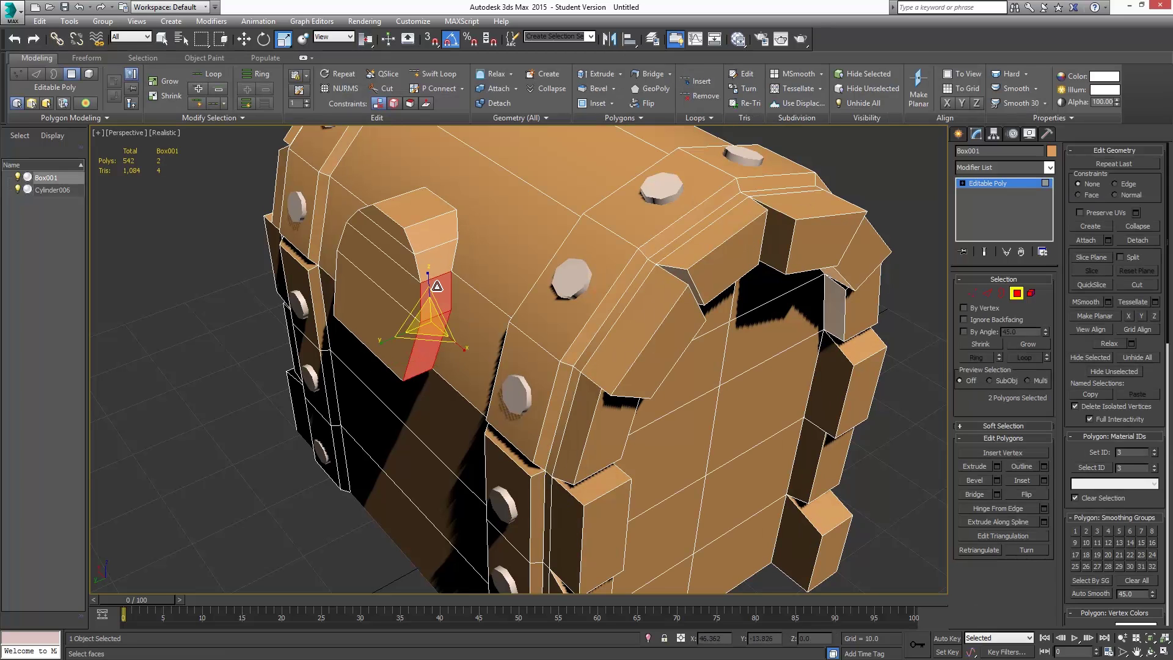
ctrl+click(438, 262)
ctrl+click(428, 227)
ctrl+click(402, 220)
alt+middle_drag(432, 268, 540, 260)
ctrl+click(374, 269)
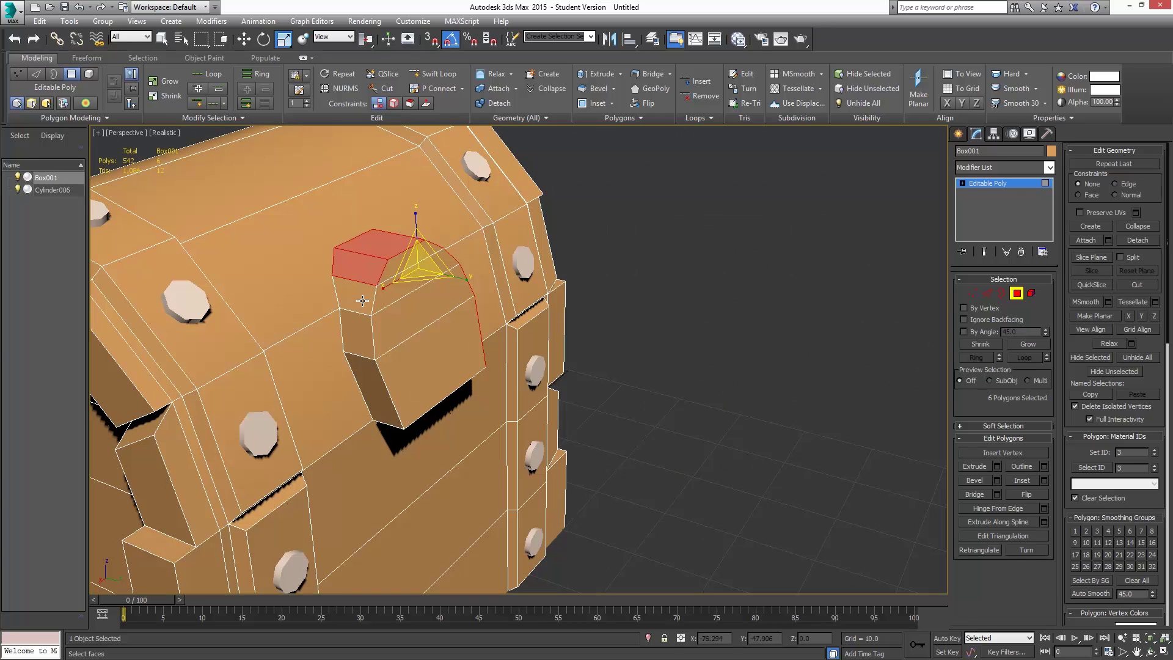
ctrl+click(363, 306)
ctrl+click(364, 336)
ctrl+click(378, 379)
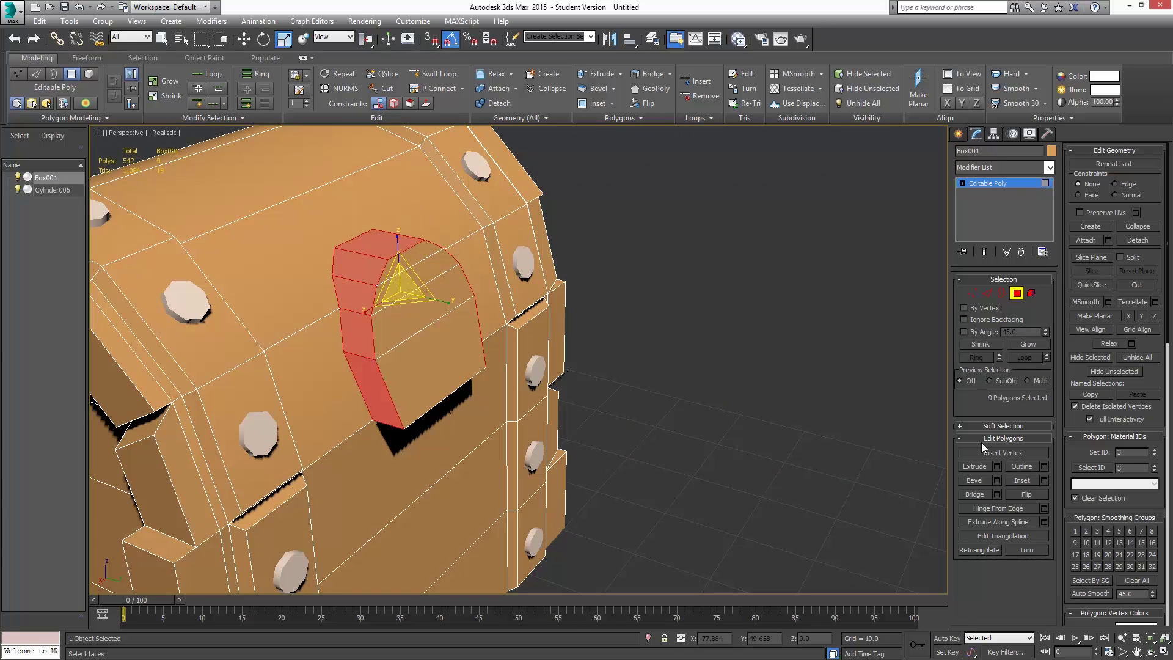
drag(1078, 463, 1076, 355)
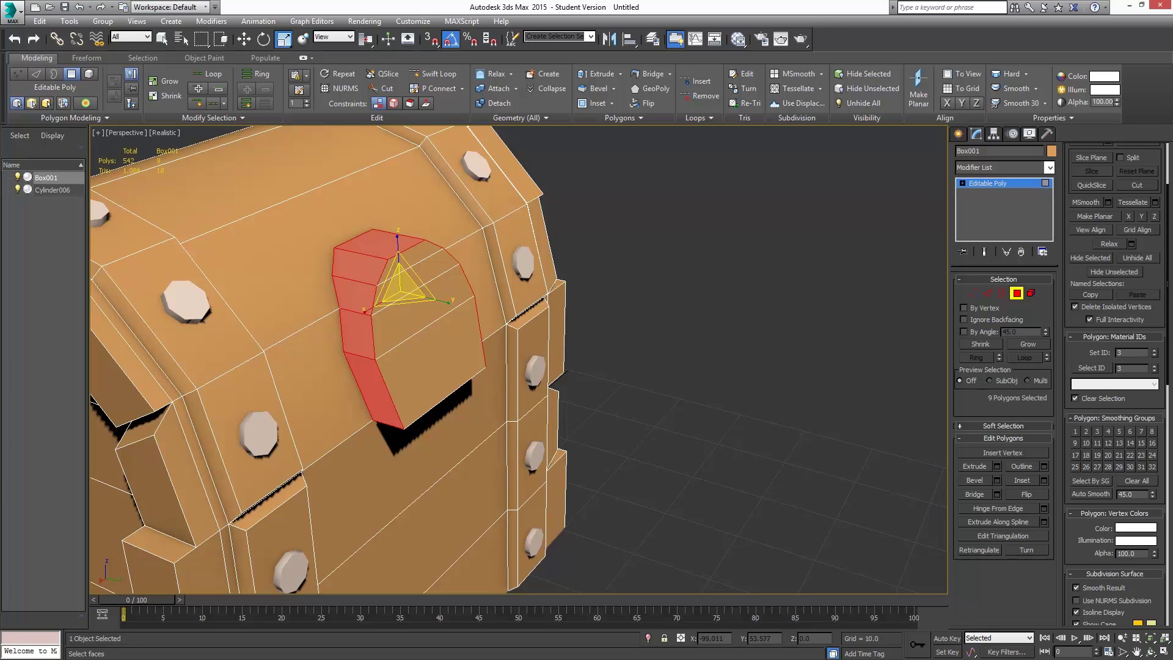
click(1087, 432)
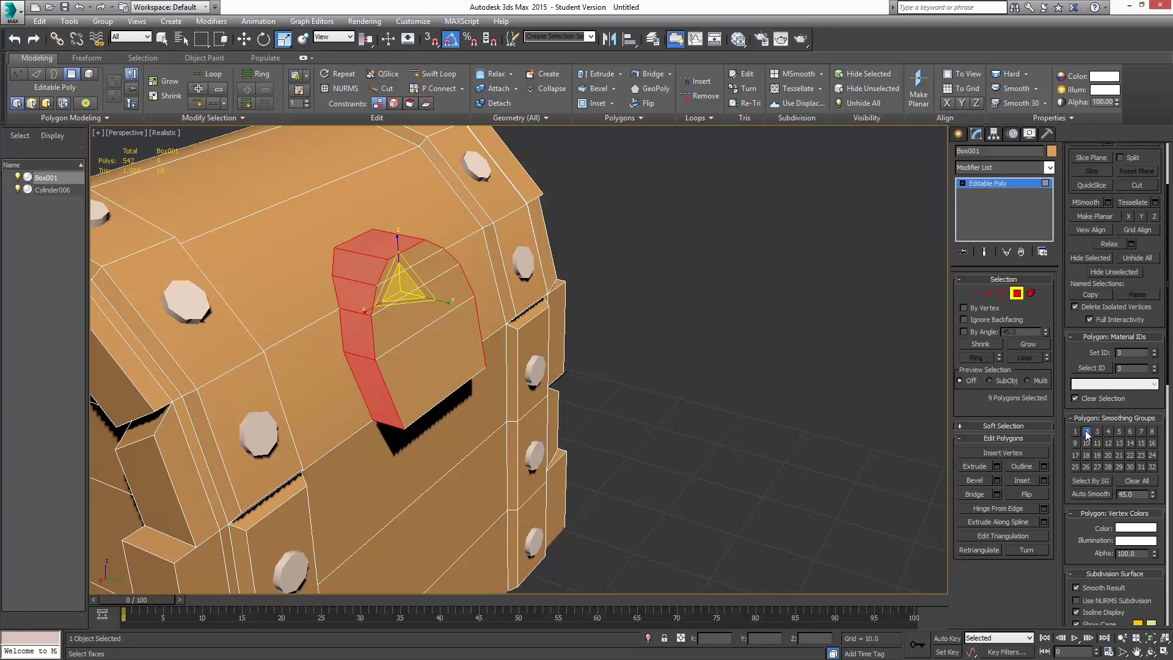
Assign smoothing group 1 to the latch's front polygons
click(432, 269)
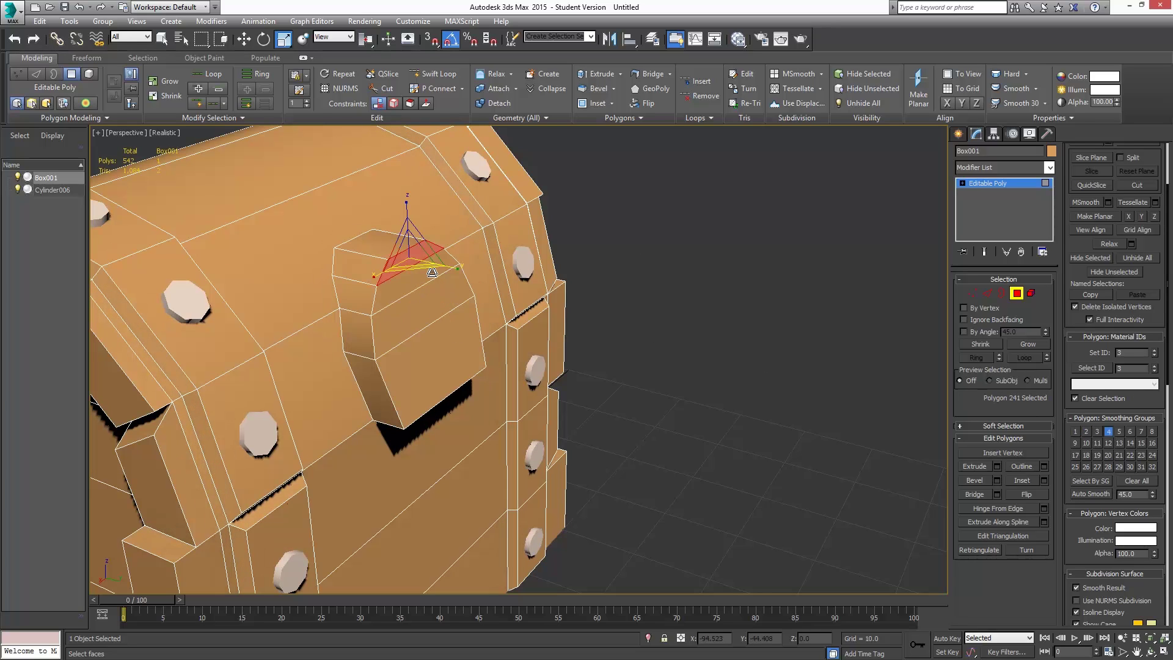
click(435, 299)
ctrl+click(471, 341)
click(1077, 432)
Assign smoothing group 3 to the latch's underside polygon
alt+middle_drag(610, 419, 450, 362)
click(430, 379)
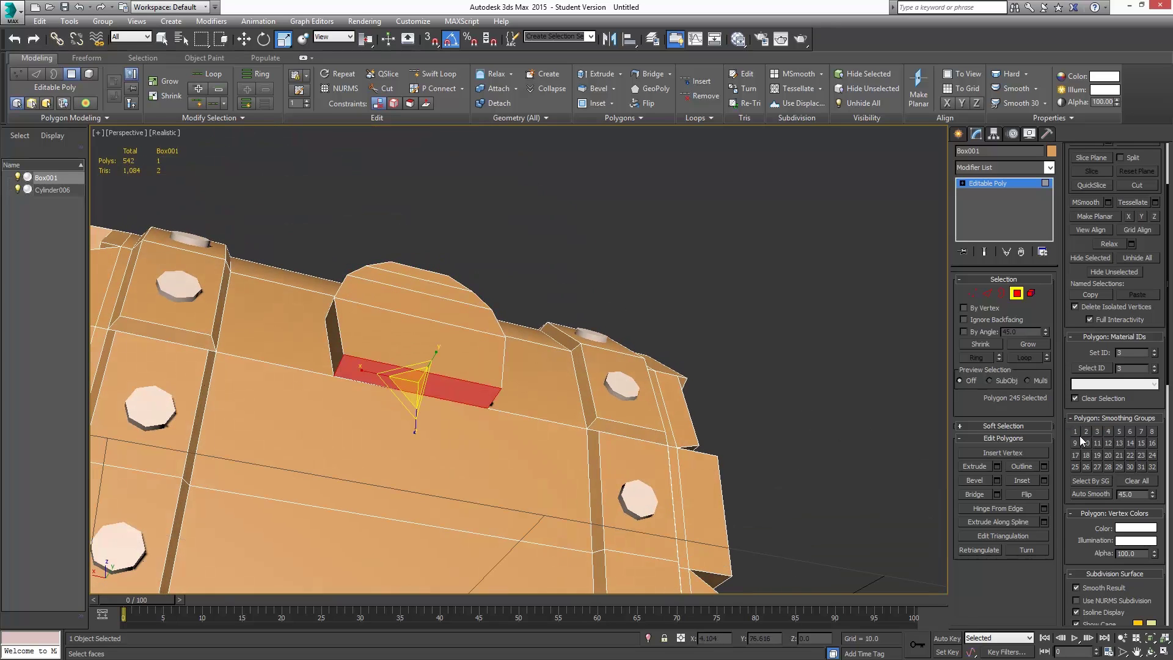
click(1075, 431)
click(1097, 432)
Leave polygon editing, deselect the chest, and examine the latch's smoothed shading from several angles
alt+middle_drag(415, 321, 365, 342)
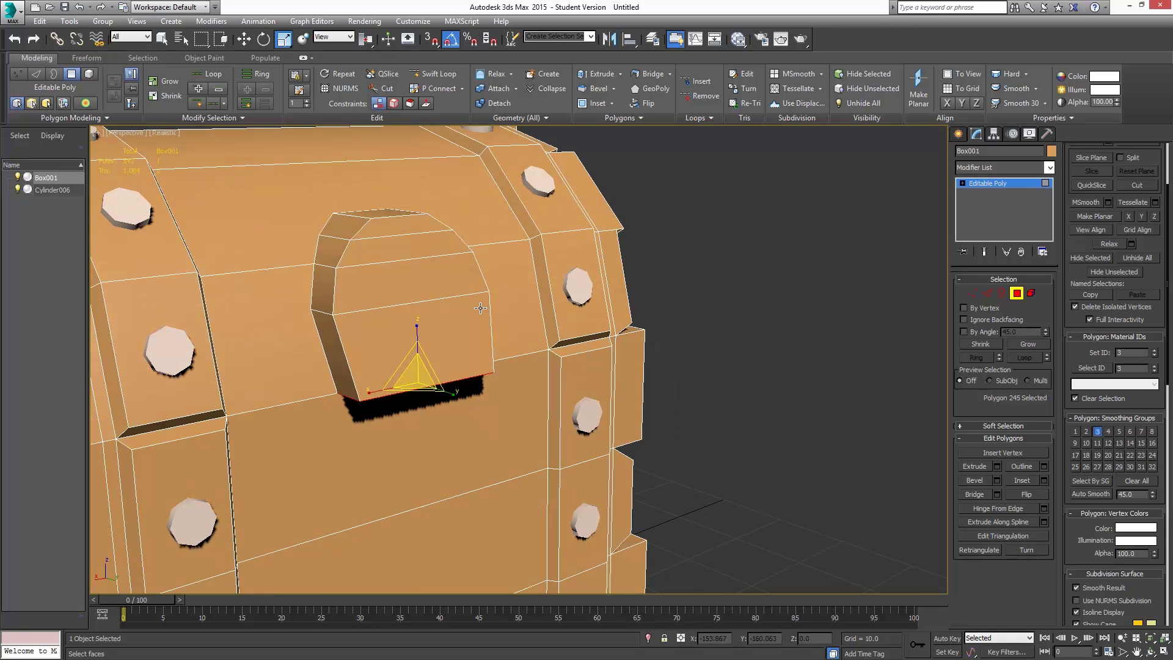
click(1025, 294)
click(857, 305)
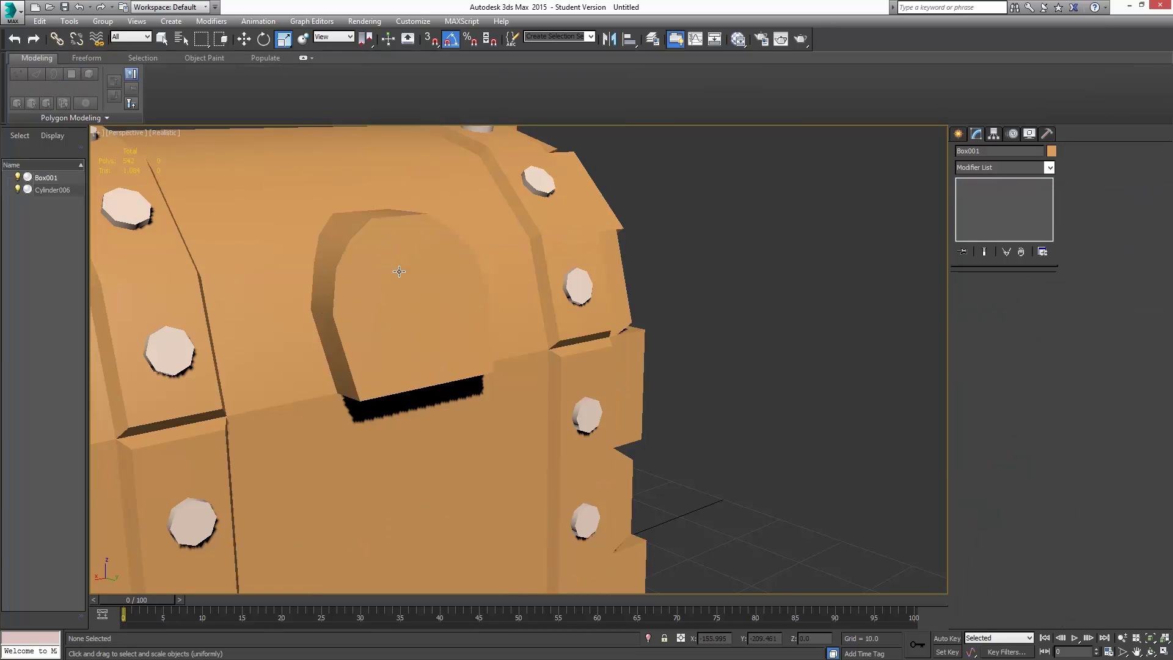
mouse_move(428, 284)
alt+middle_down()
mouse_move(420, 303)
mouse_move(424, 286)
alt+middle_up()
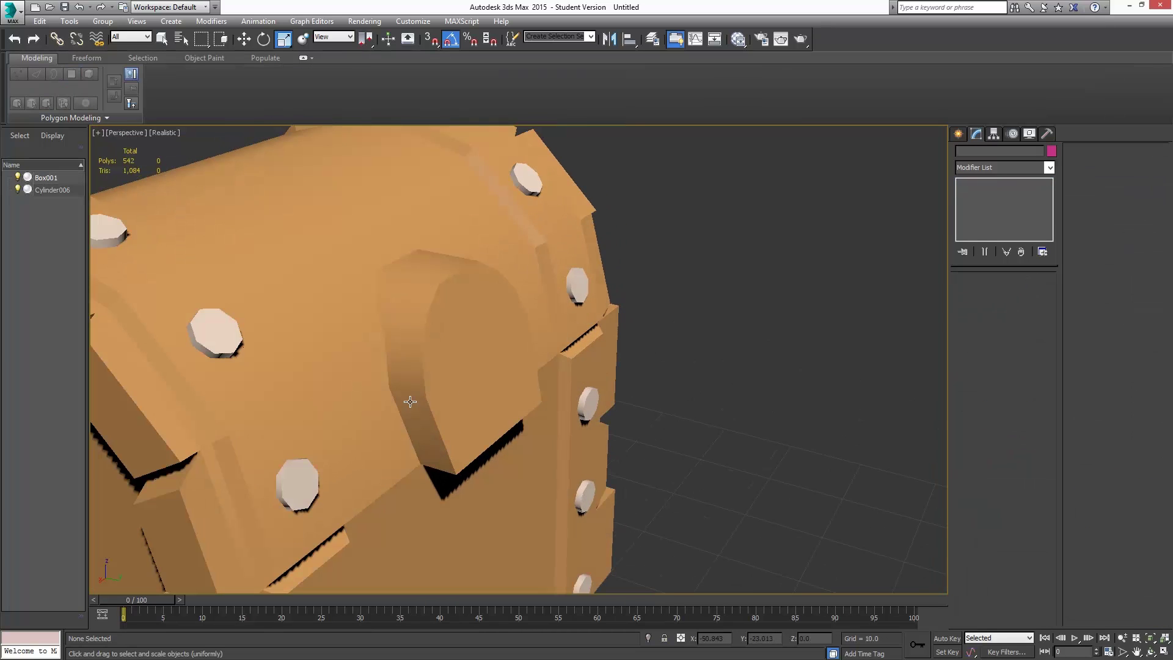
alt+middle_drag(538, 369, 503, 250)
middle_drag(451, 291, 537, 275)
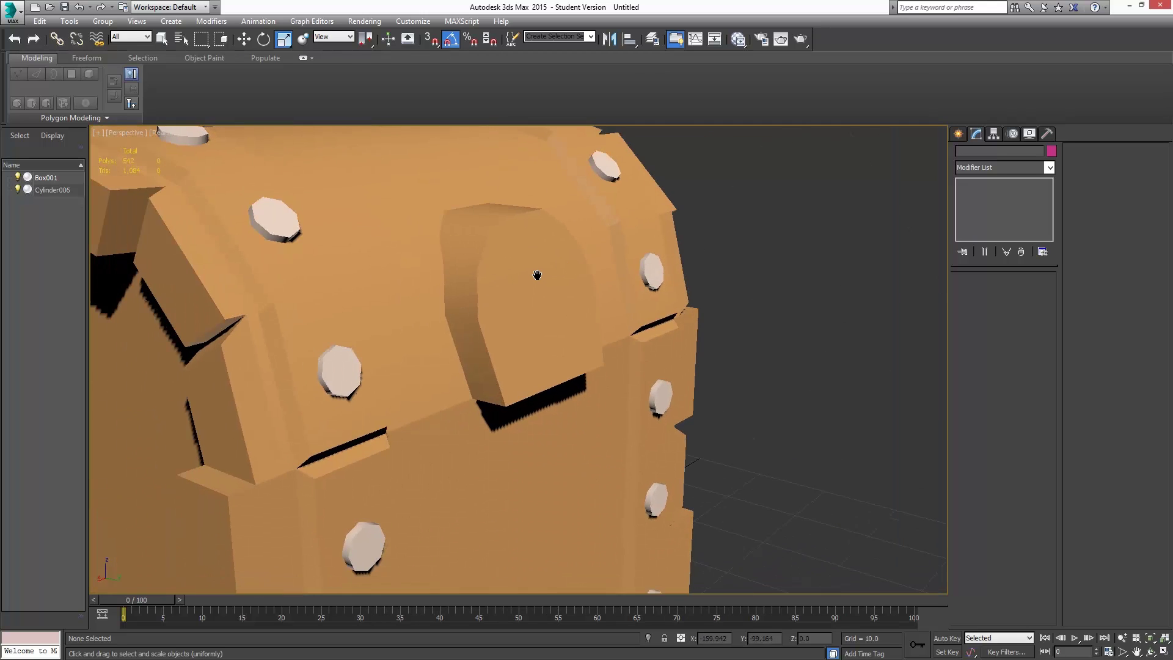
Inset the latch's four front polygons by 3.482 as a group
click(560, 296)
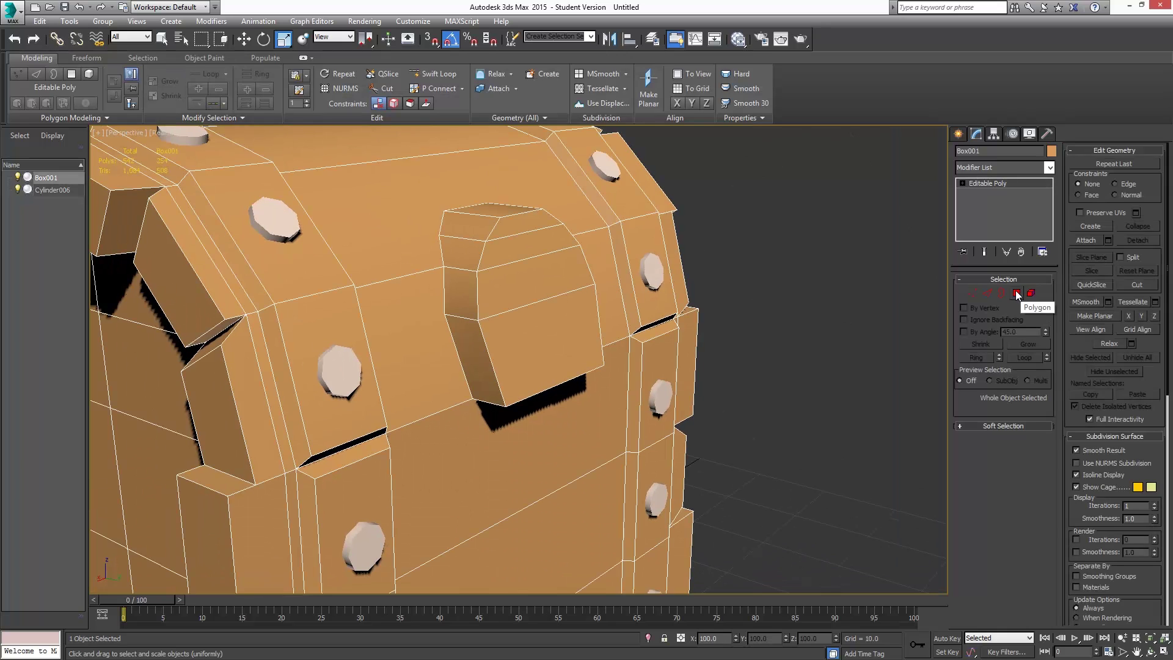
key(4)
click(527, 226)
ctrl+click(527, 250)
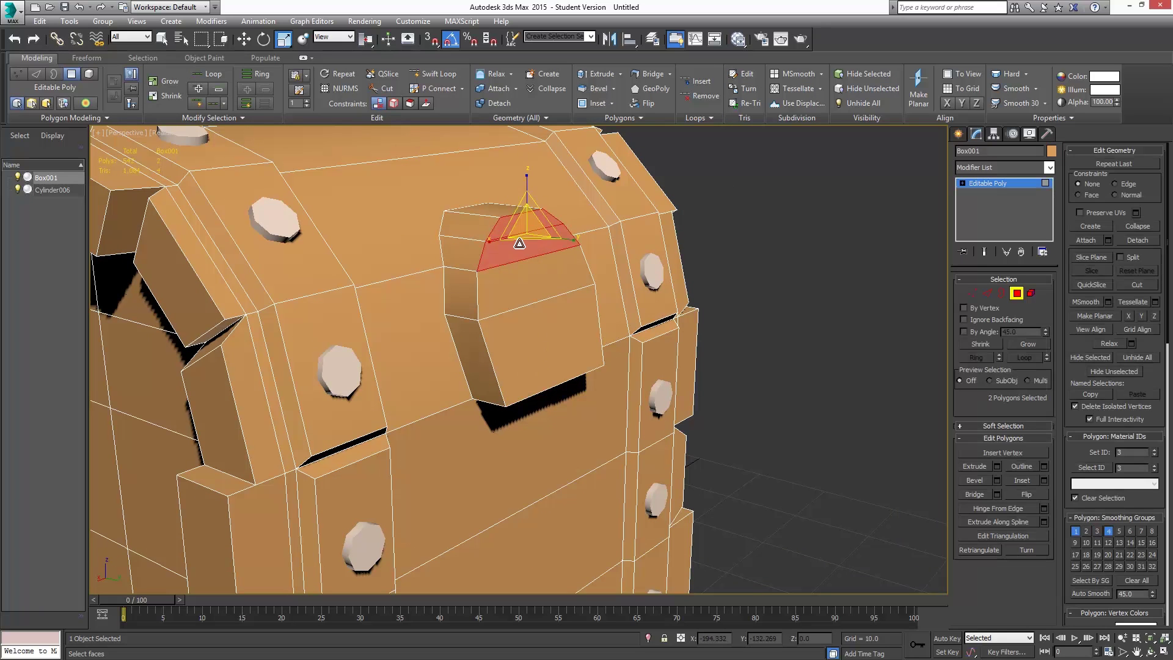
ctrl+click(539, 285)
ctrl+click(556, 322)
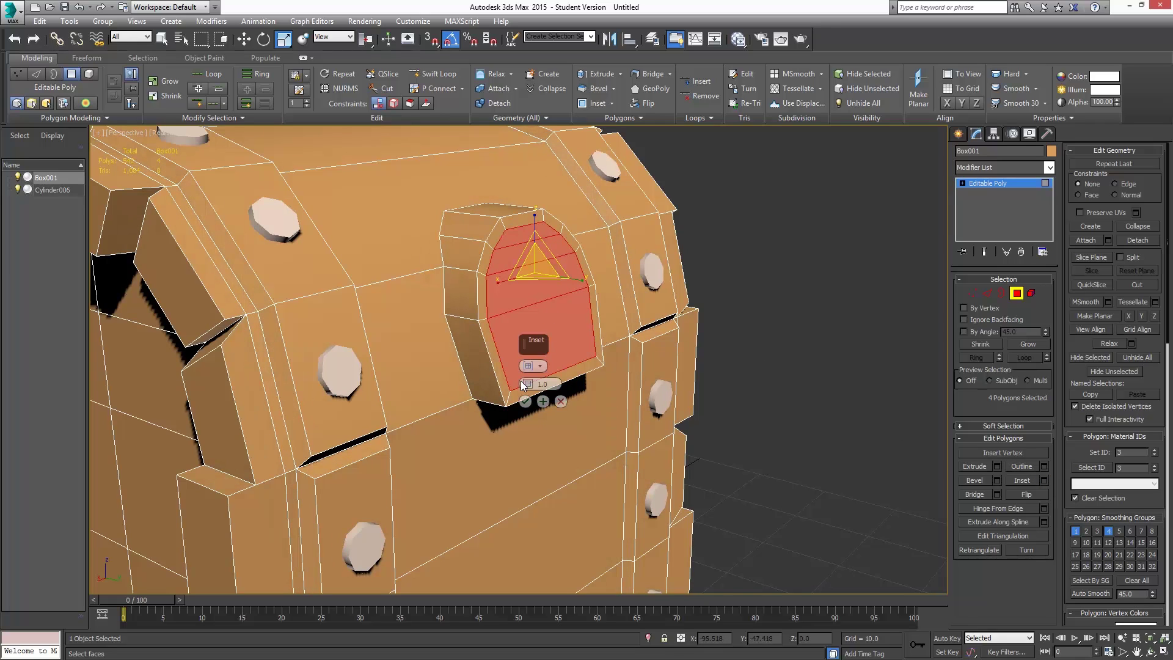
drag(526, 384, 526, 369)
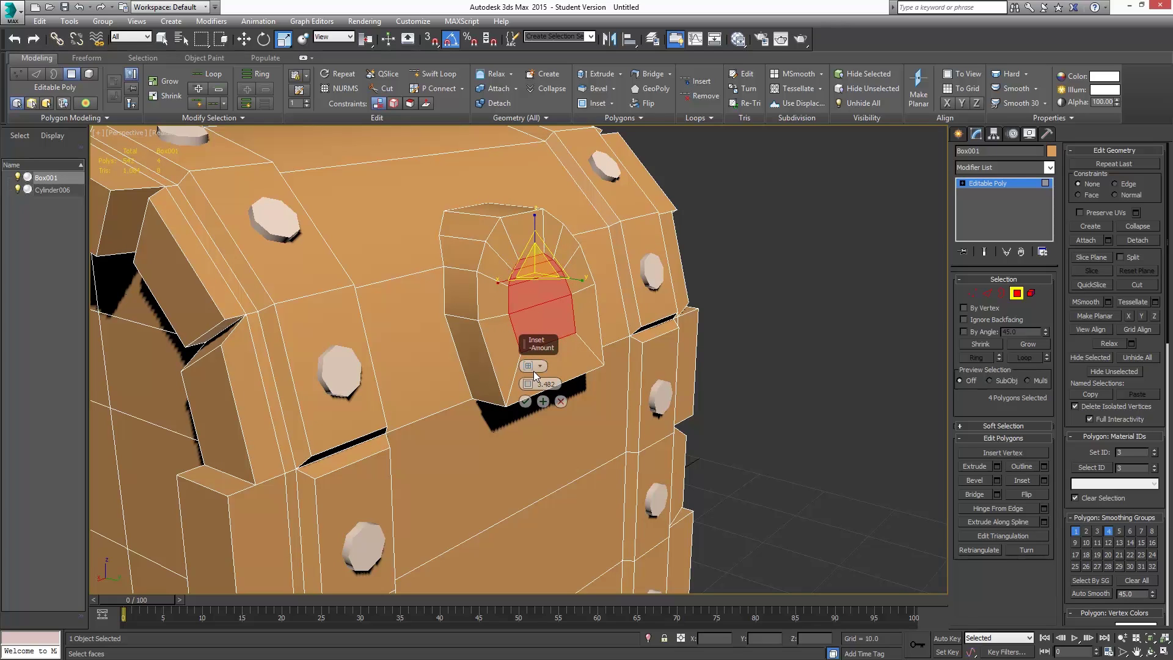
click(525, 402)
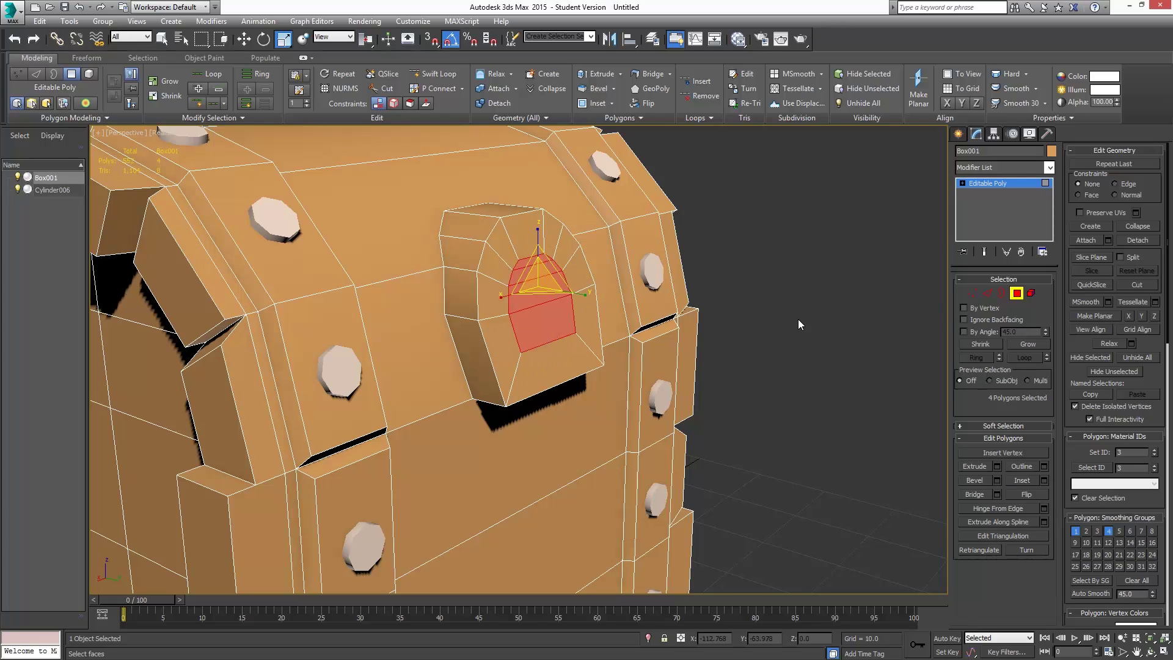
Scale the two lower side edges of the latch's inset area closer together along the X axis
click(988, 292)
click(514, 330)
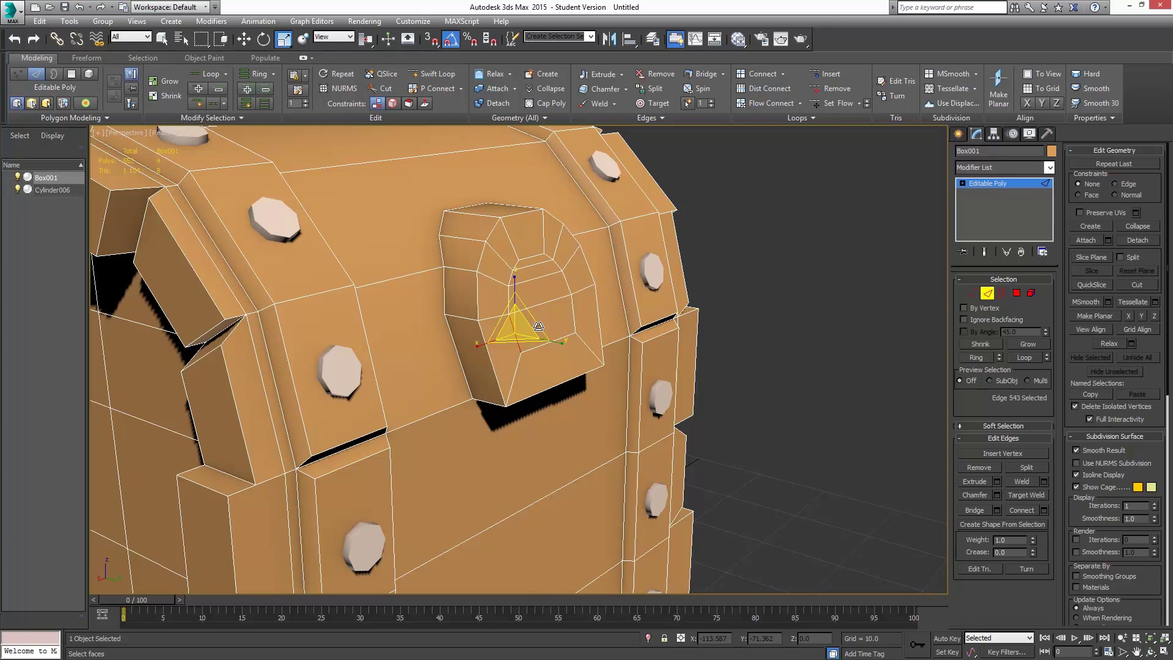
ctrl+click(574, 312)
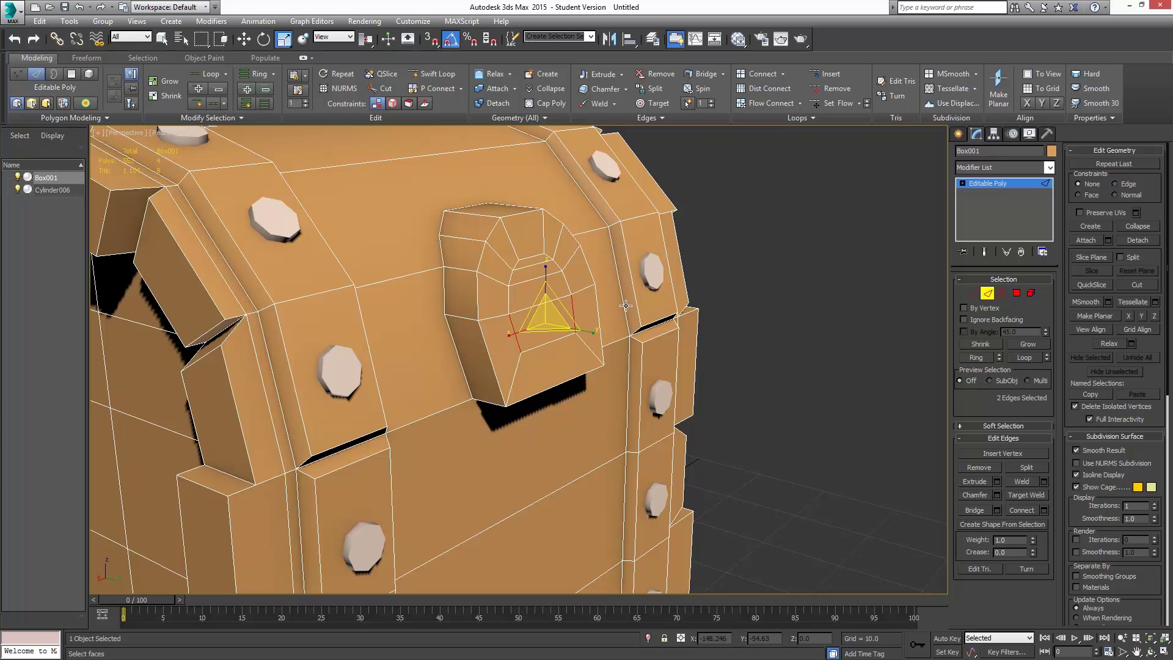
alt+middle_drag(626, 306, 455, 187)
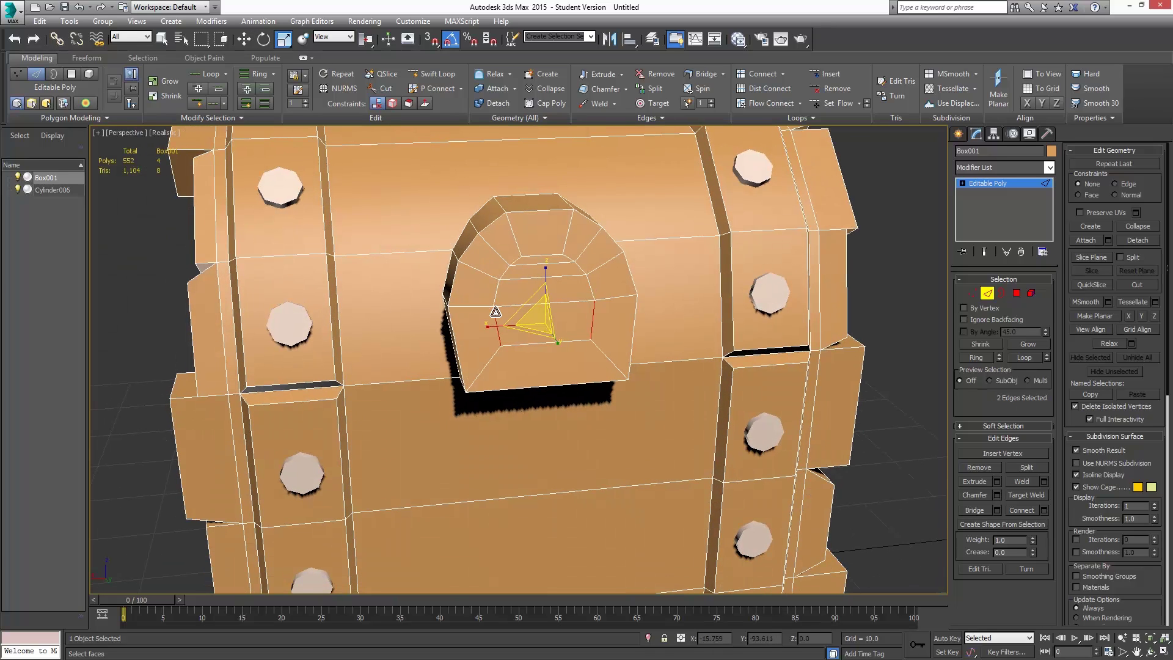
drag(489, 326, 561, 328)
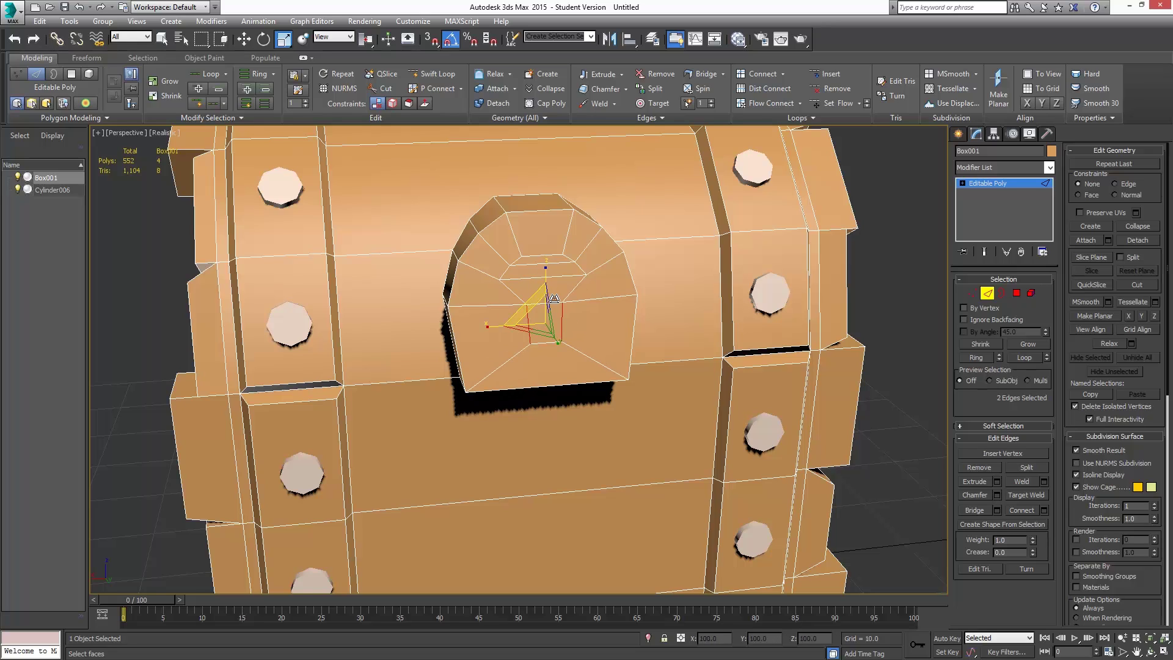
Scale the horizontal edge across the upper part of the latch's inset area narrower along the X axis
click(558, 277)
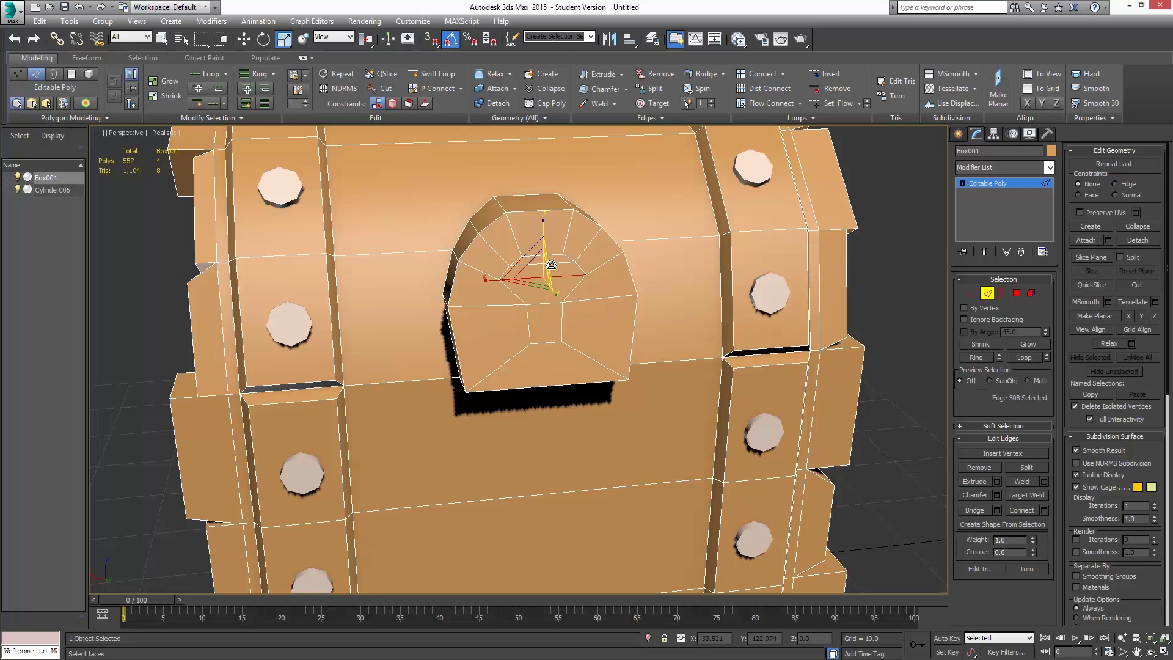
ctrl+click(550, 264)
ctrl+click(541, 255)
drag(492, 268, 516, 271)
mouse_move(523, 313)
alt+middle_down()
mouse_move(544, 303)
mouse_move(521, 307)
alt+middle_up()
Try scaling the inset area's two lower side edges along the X axis with a different transform center
click(527, 311)
ctrl+click(564, 317)
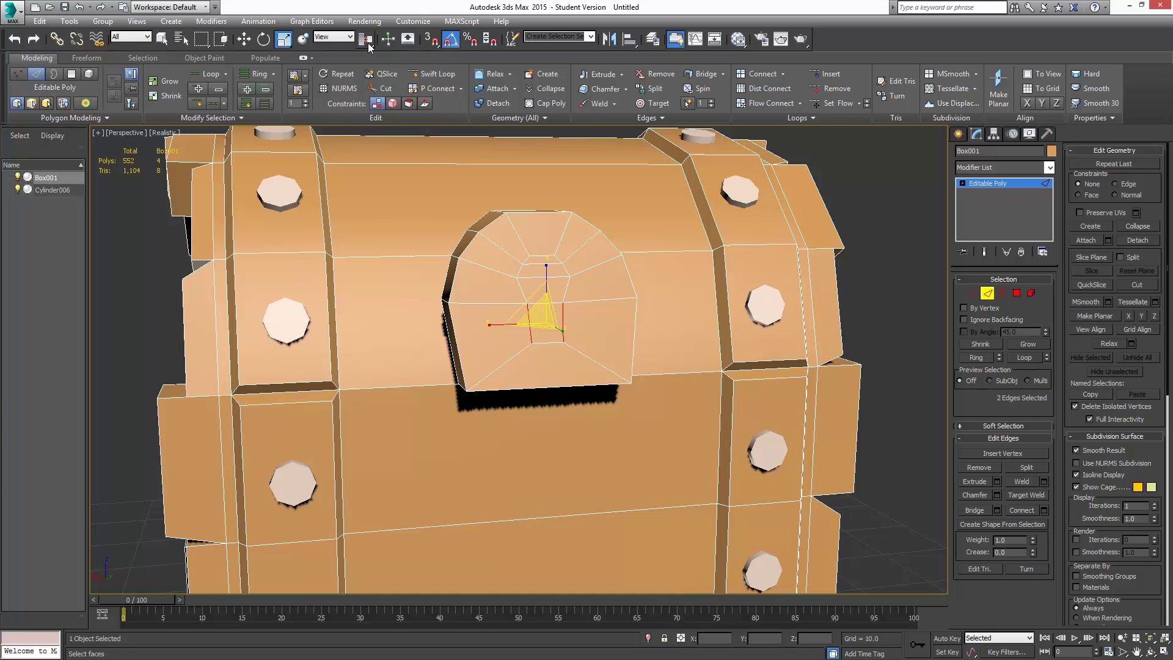
drag(368, 46, 367, 39)
drag(474, 324, 545, 329)
alt+middle_drag(593, 308, 639, 320)
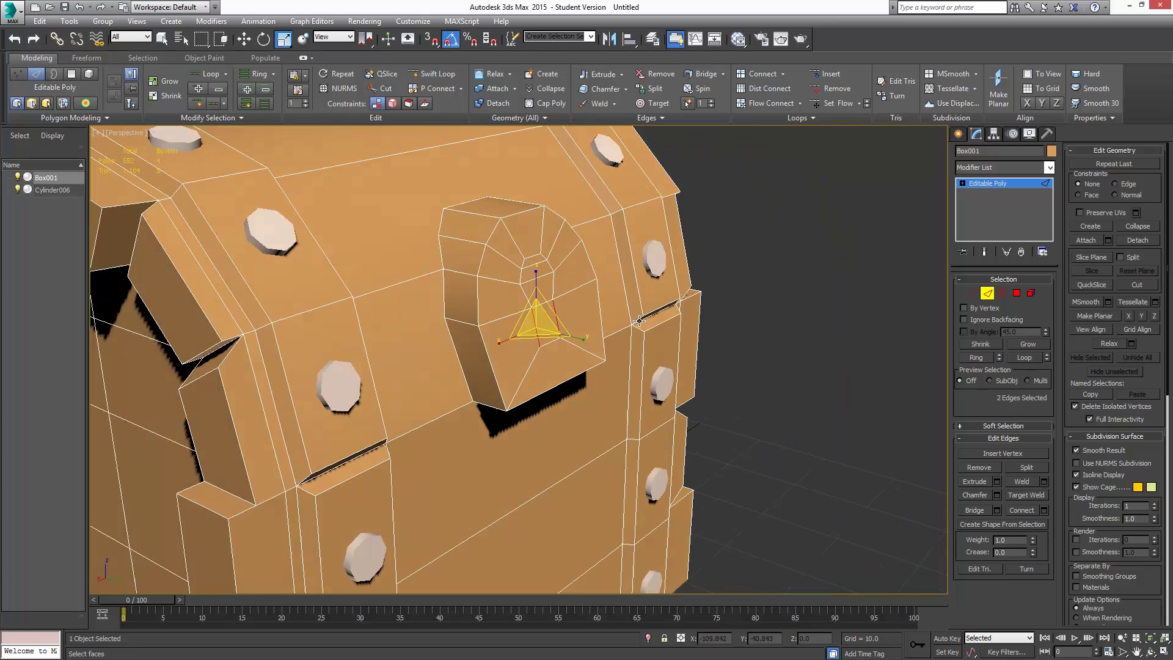
alt+middle_drag(539, 296, 471, 320)
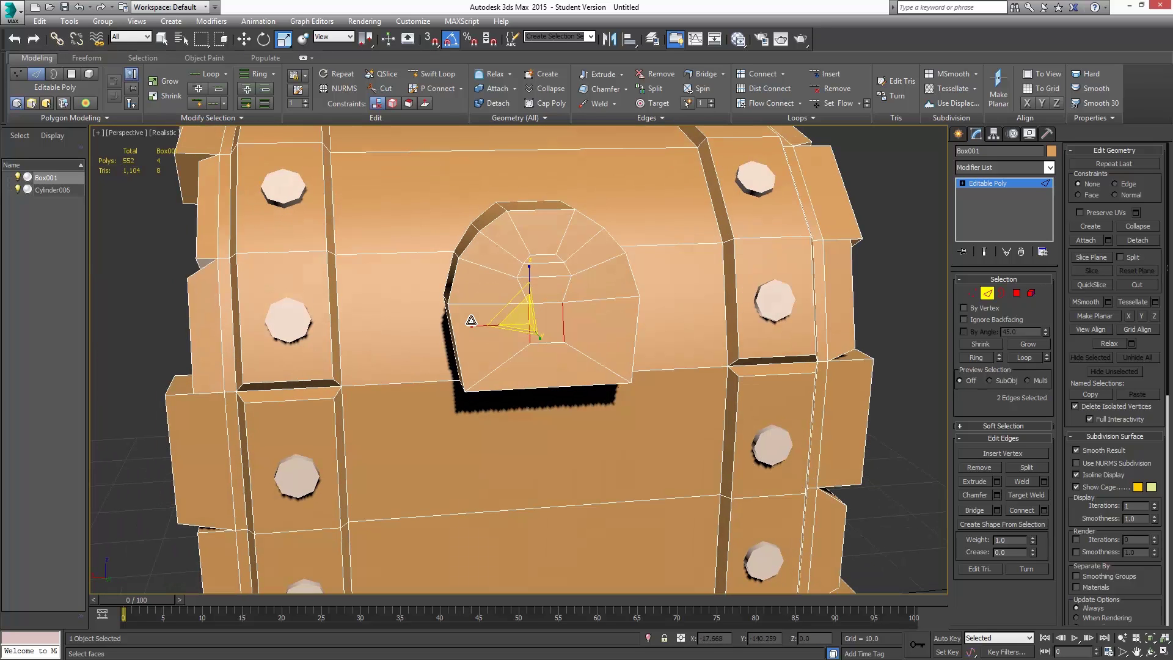
Extrude the four inset polygons of the latch inward as a group to form a keyhole recess
click(1016, 294)
alt+middle_drag(641, 292, 910, 324)
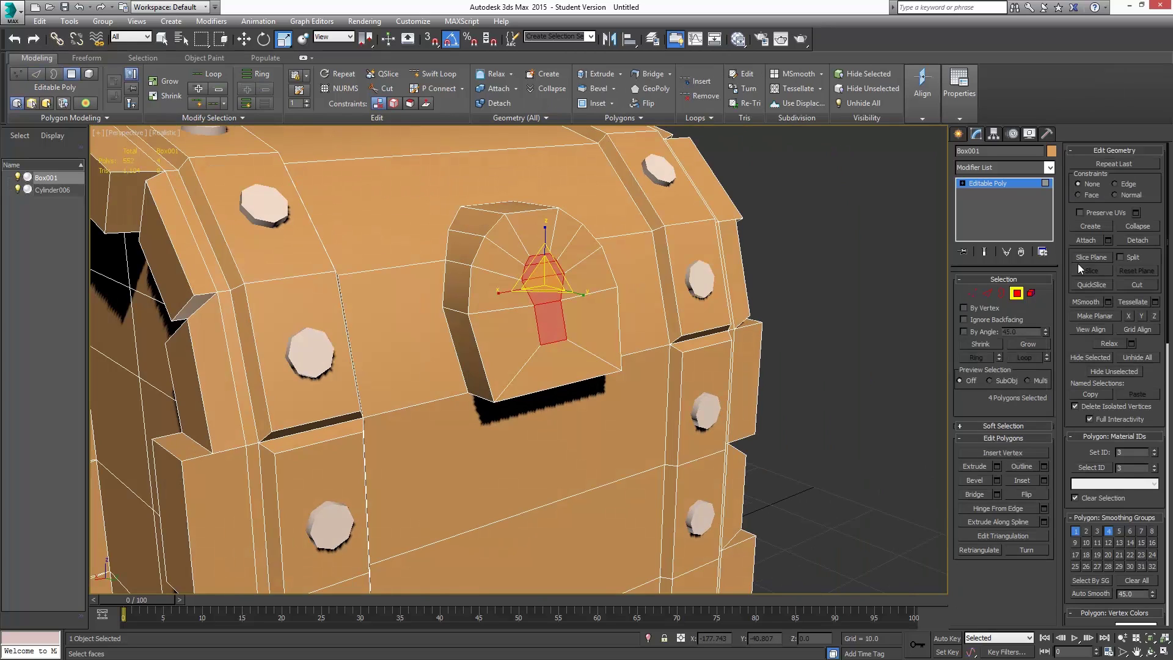
click(997, 465)
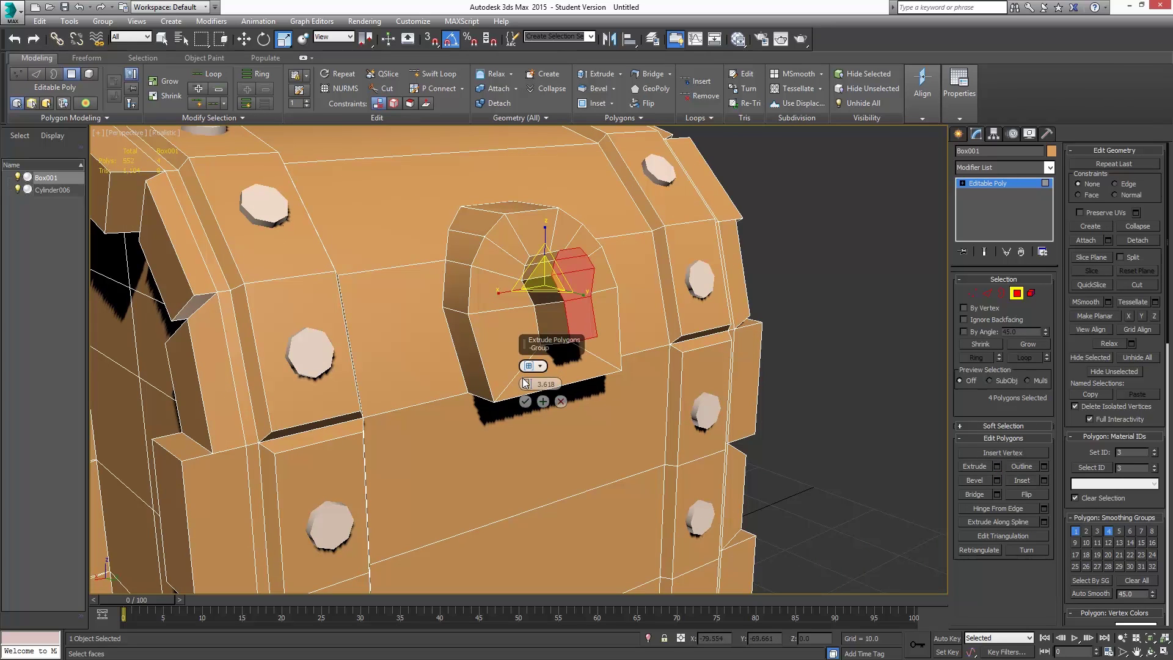
drag(526, 384, 522, 417)
click(526, 404)
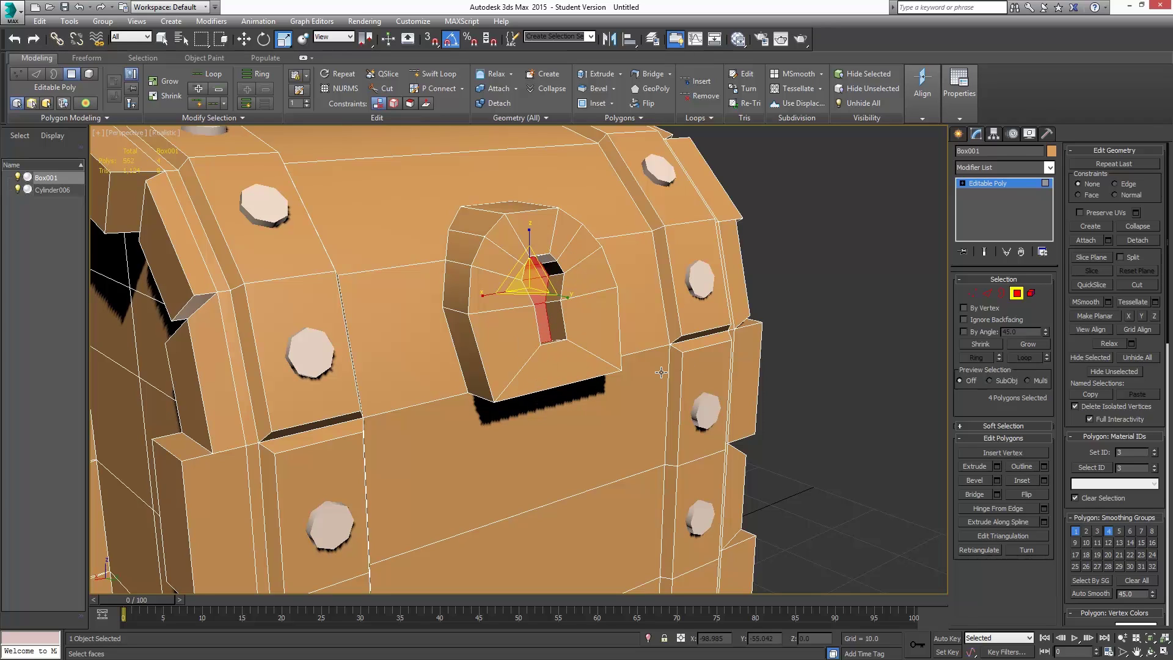
Clone the front plank polygon below the latch to an element, scaled along the X axis to about the latch's width
middle_drag(661, 373, 619, 397)
scroll(689, 359, down, 3)
click(1030, 293)
click(686, 399)
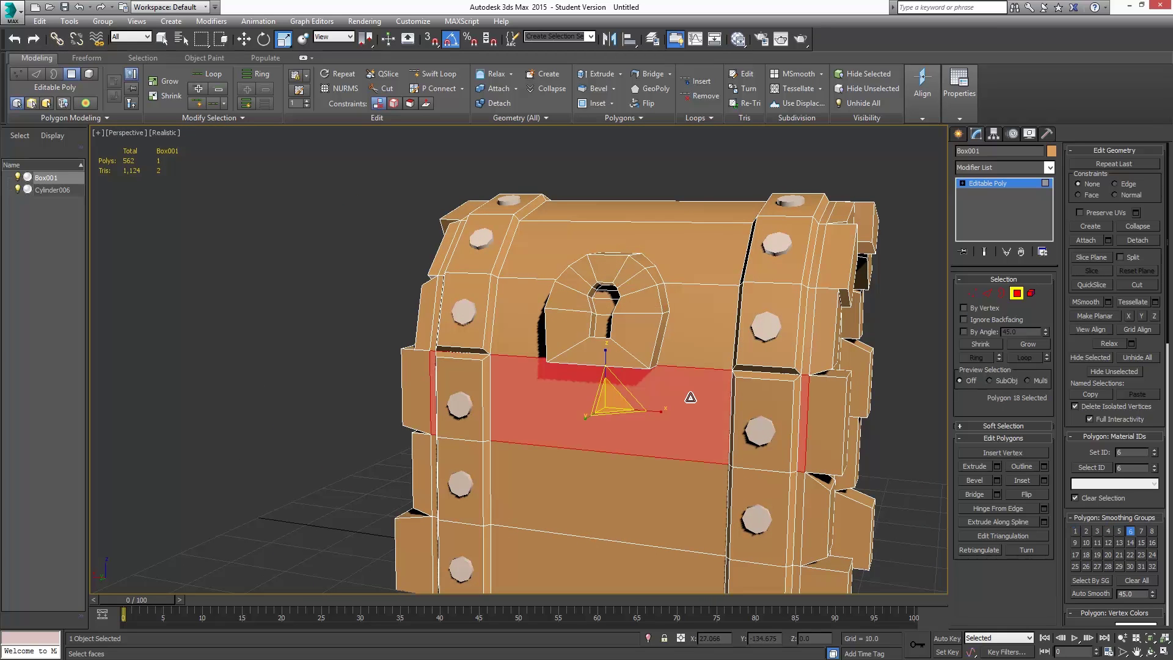
mouse_move(658, 410)
shift+mouse_down()
mouse_move(556, 403)
mouse_move(612, 401)
shift+mouse_up()
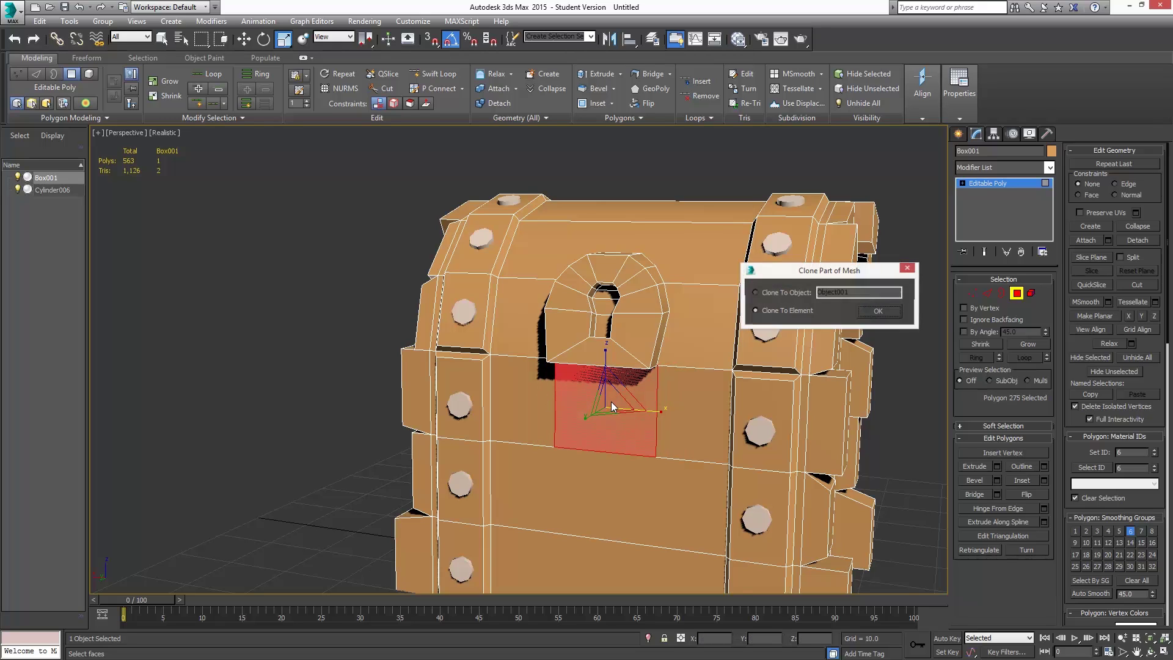
click(879, 313)
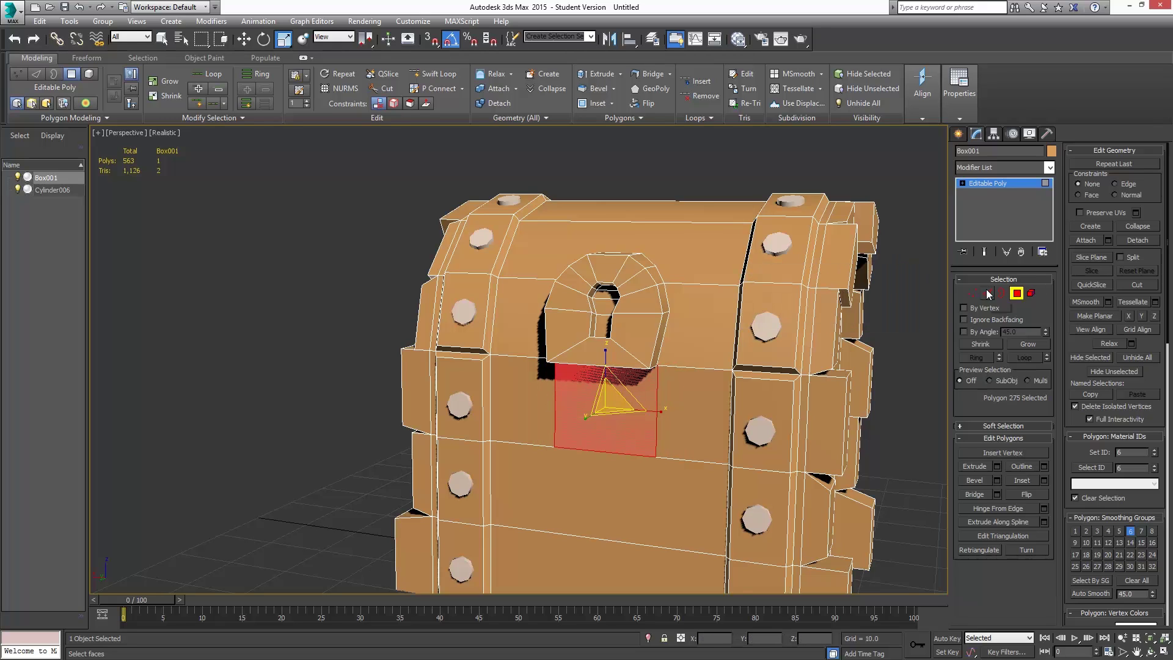
Raise the cloned polygon's lower edge to form a narrow strip under the latch, and shift the strip slightly down
click(987, 293)
click(588, 450)
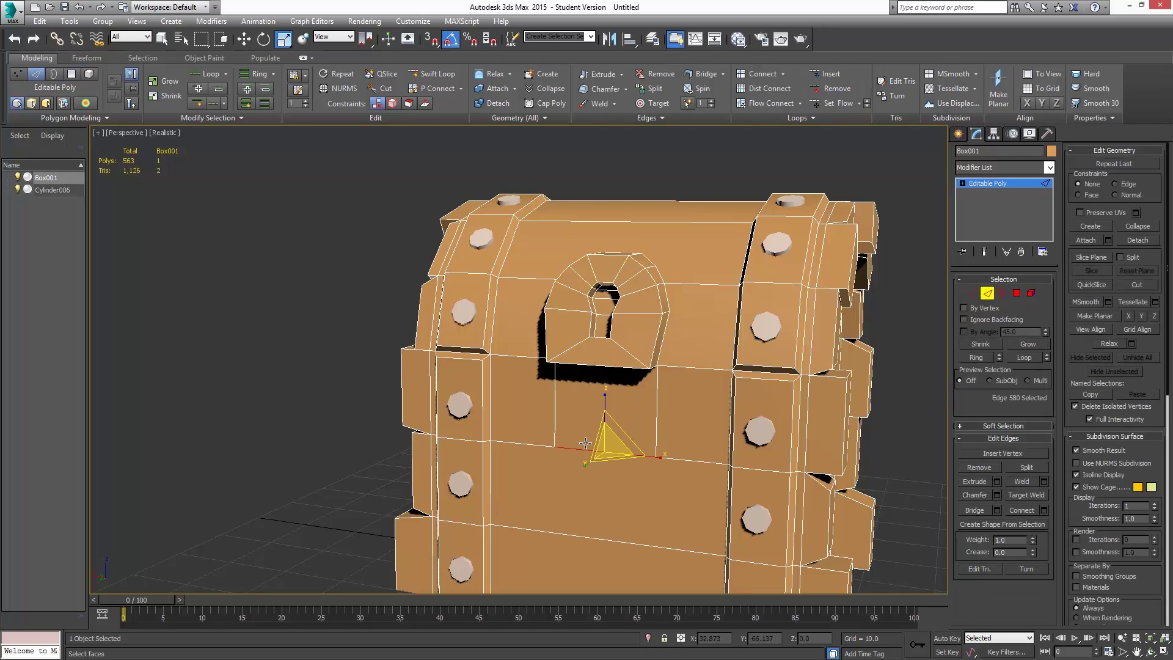
click(246, 40)
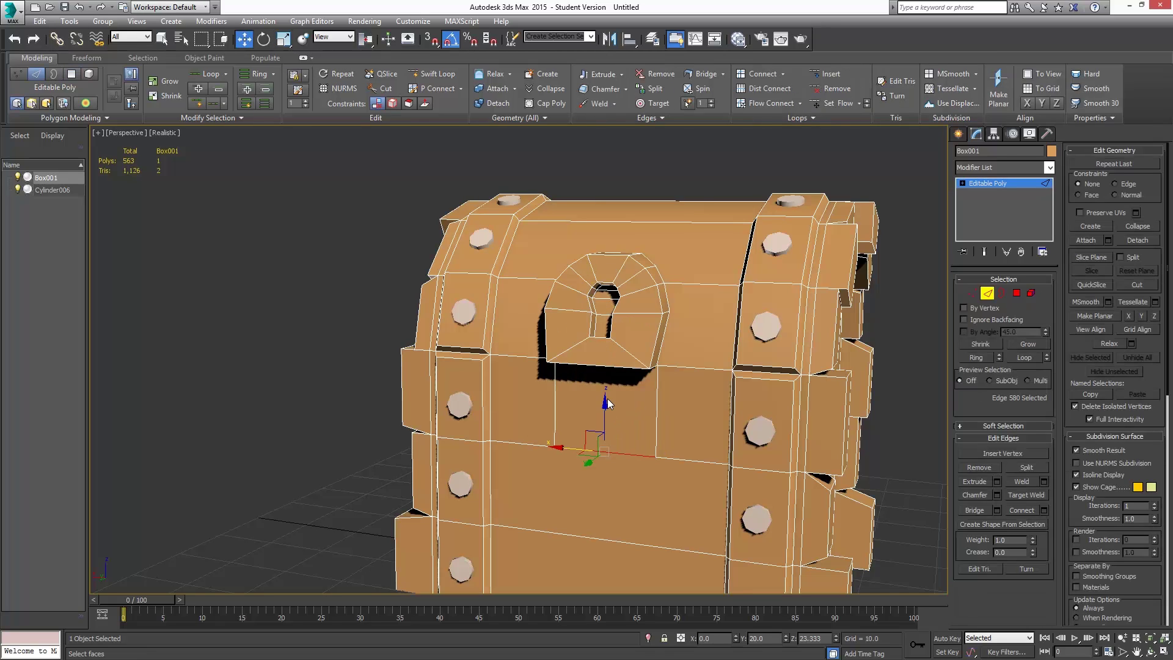
drag(605, 408, 605, 343)
click(1017, 294)
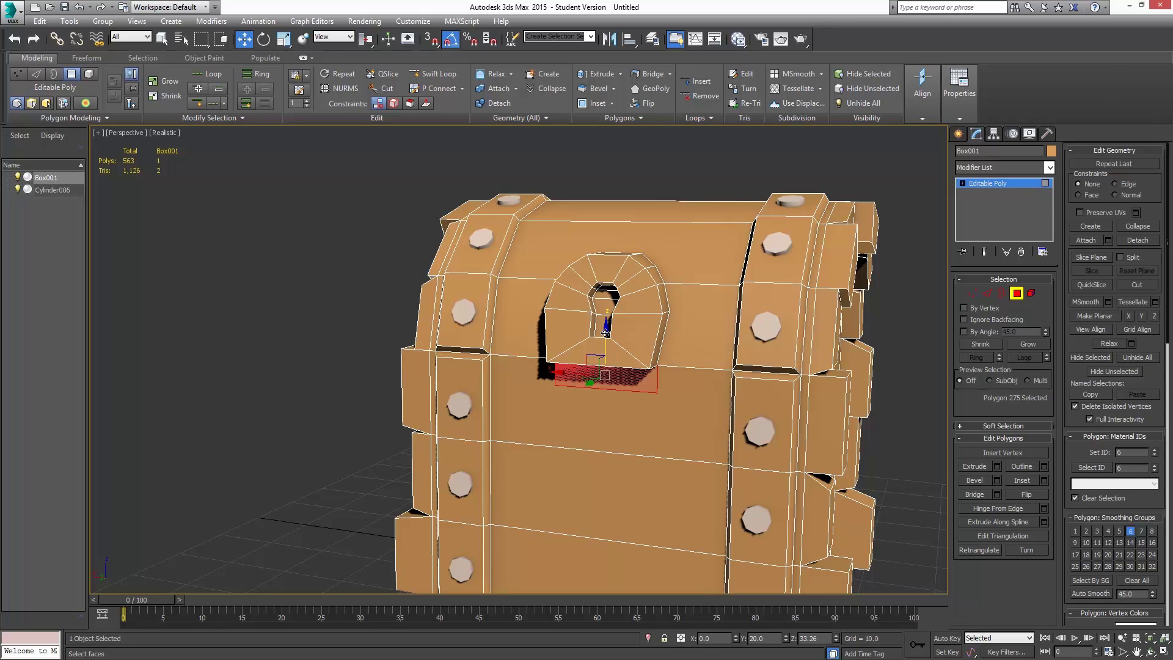
drag(605, 334, 605, 336)
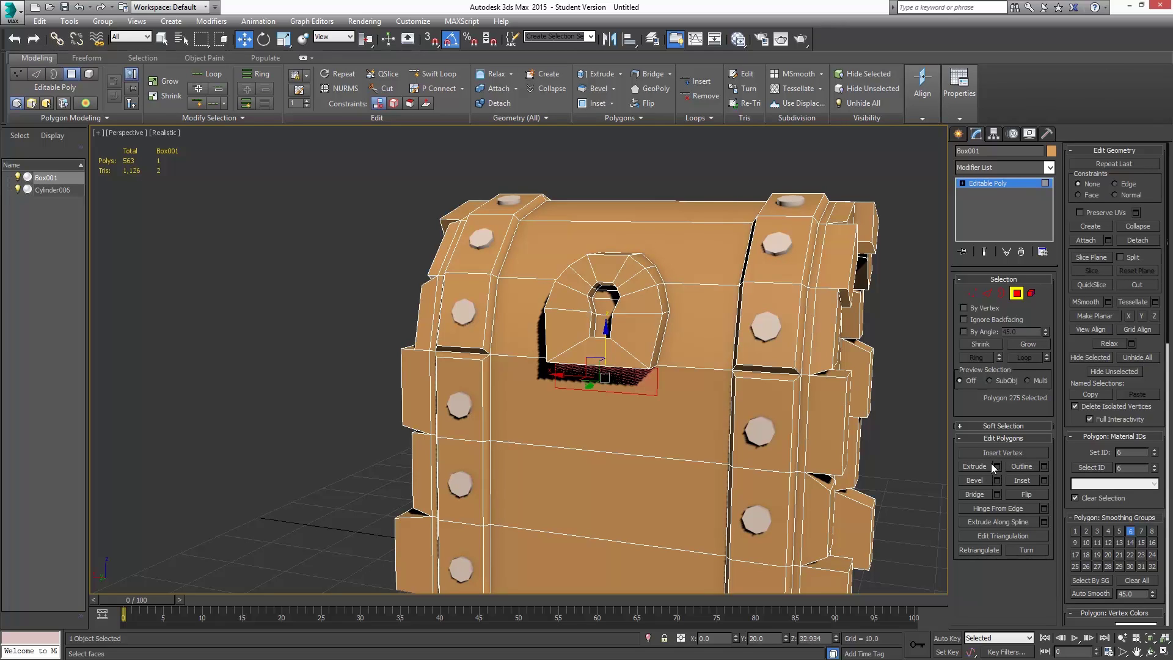
Extrude the strip under the latch outward by 3.382 and leave polygon editing
click(996, 466)
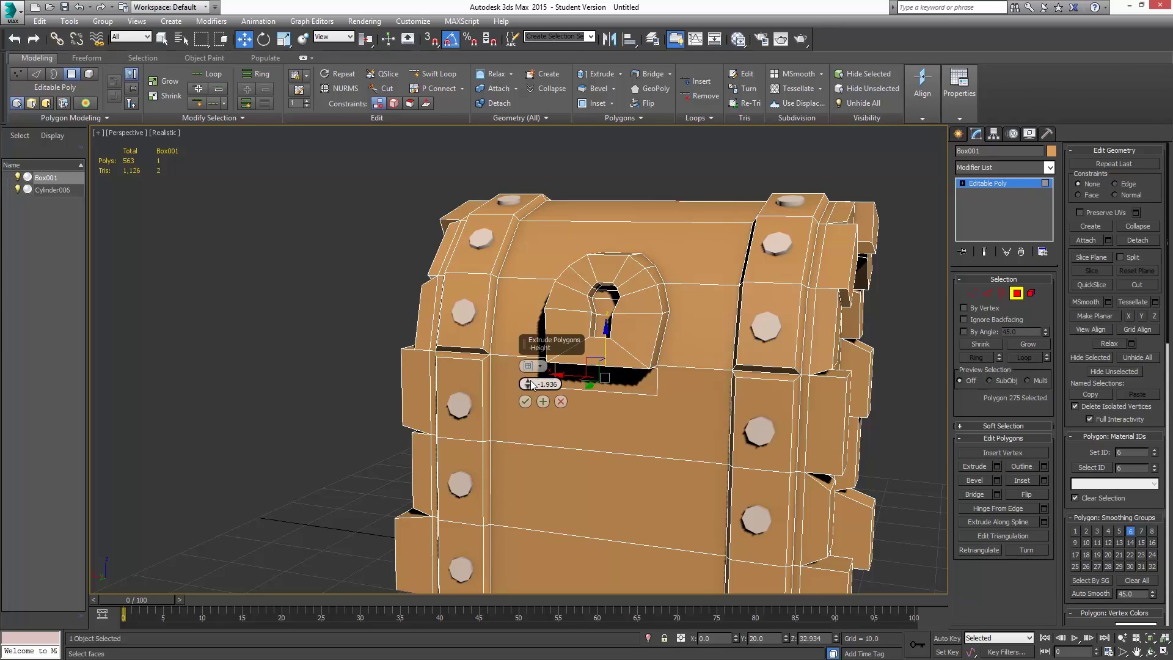
drag(526, 373, 526, 347)
alt+middle_drag(678, 371, 650, 378)
scroll(618, 381, up, 5)
alt+middle_drag(580, 383, 620, 392)
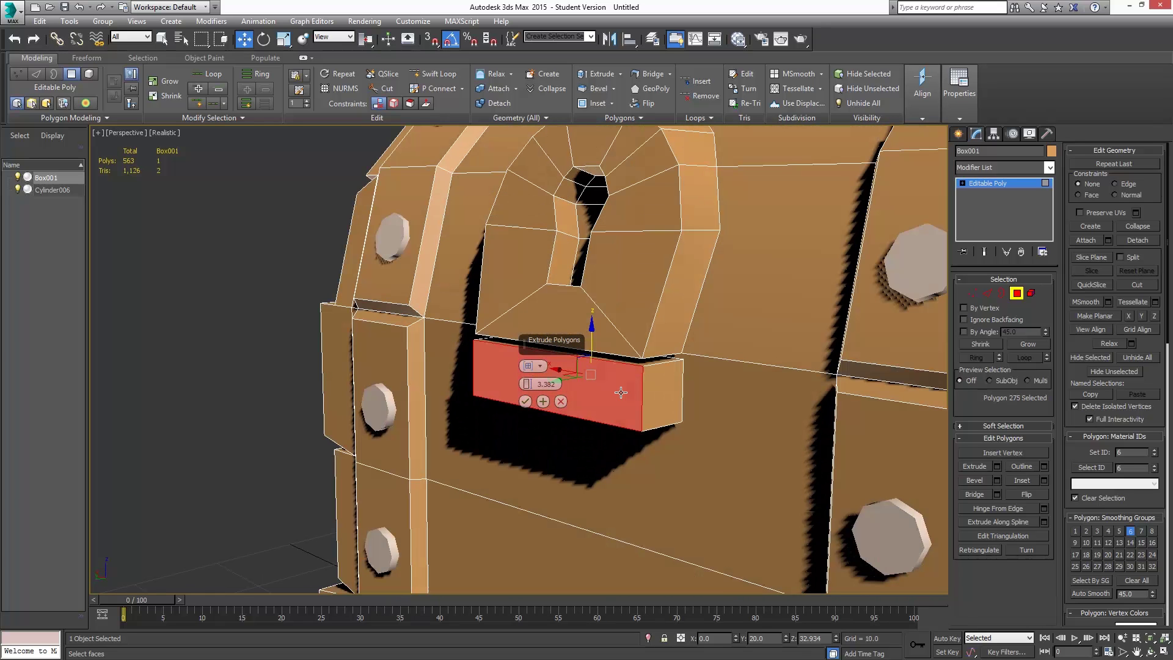
click(525, 401)
alt+middle_drag(727, 354, 744, 376)
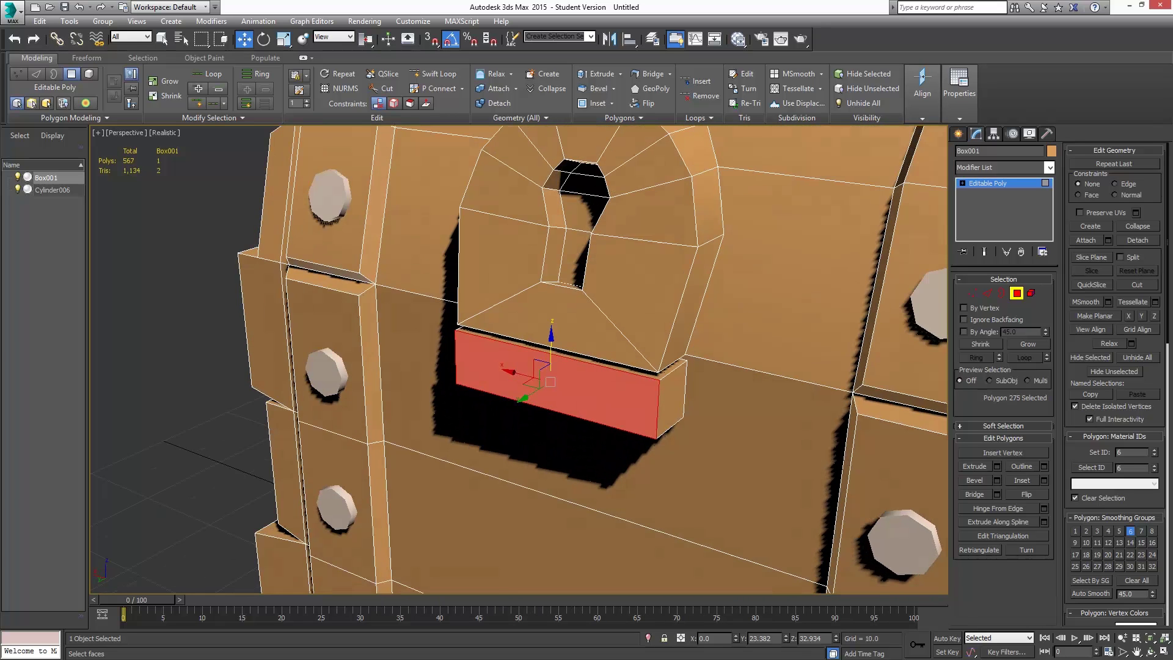
scroll(698, 351, down, 3)
alt+middle_drag(602, 360, 693, 340)
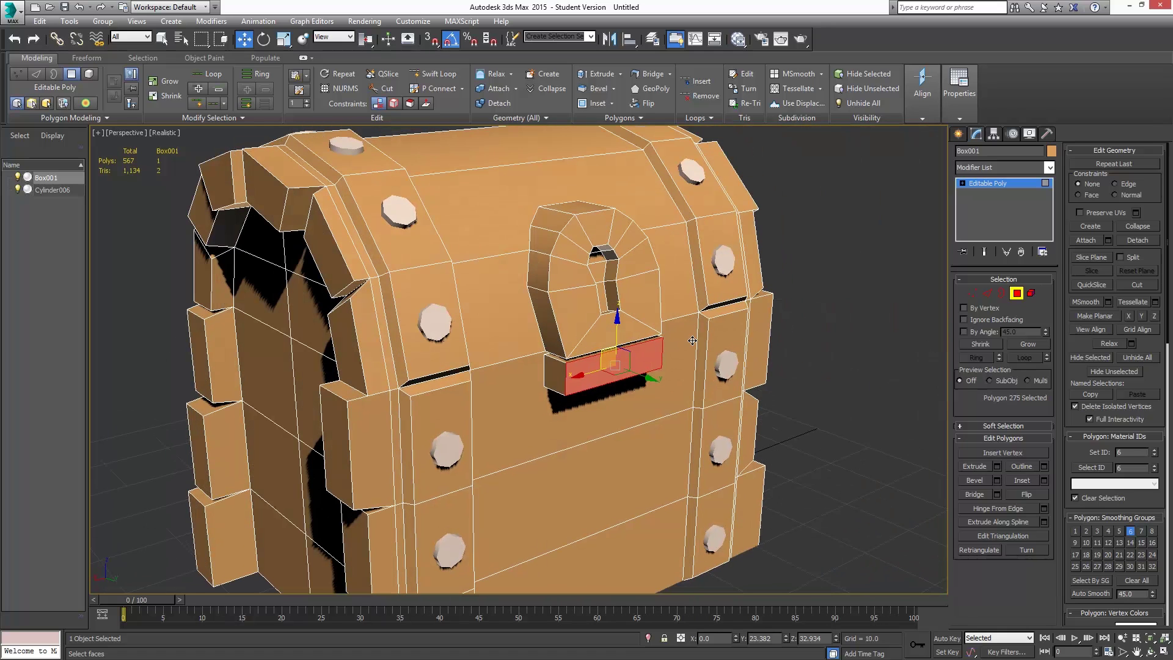
click(1017, 294)
Compare the whole chest with the treasure chest reference image in Photoshop
scroll(693, 347, down, 6)
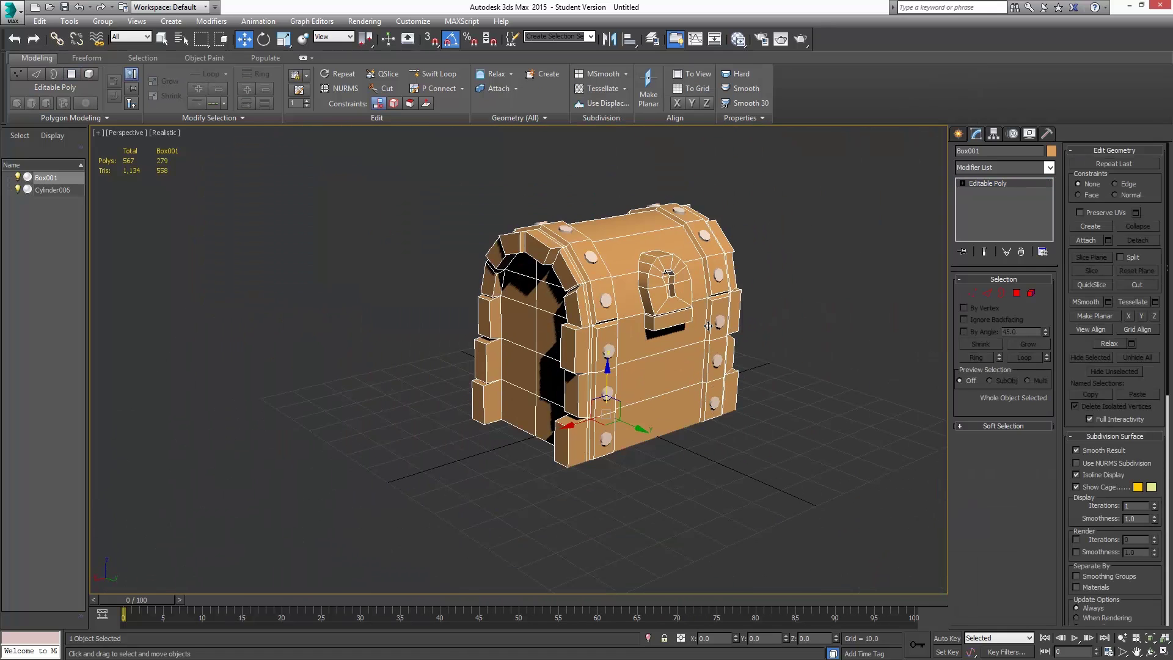
middle_drag(693, 348, 809, 456)
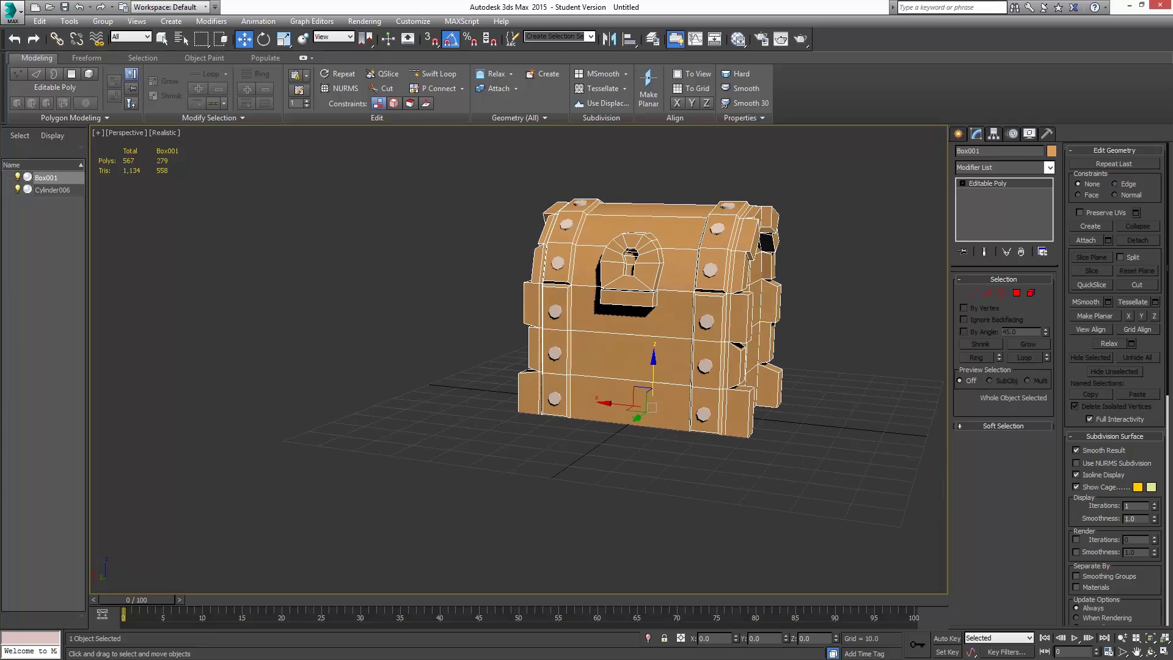
key(alt+Tab)
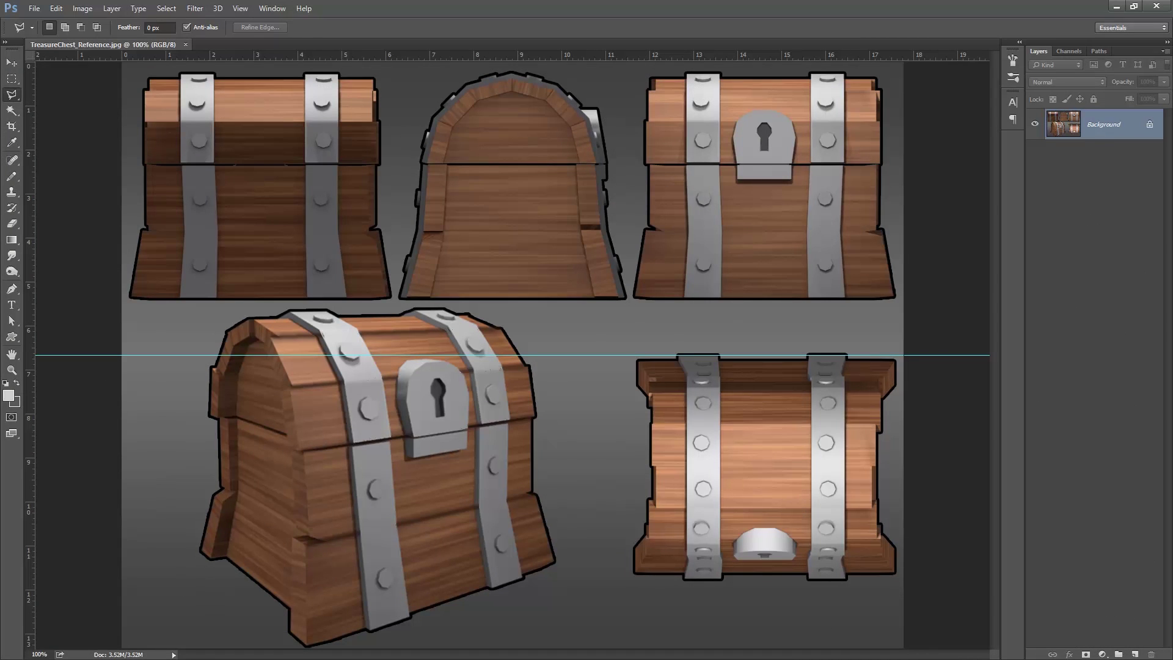
key(alt+Tab)
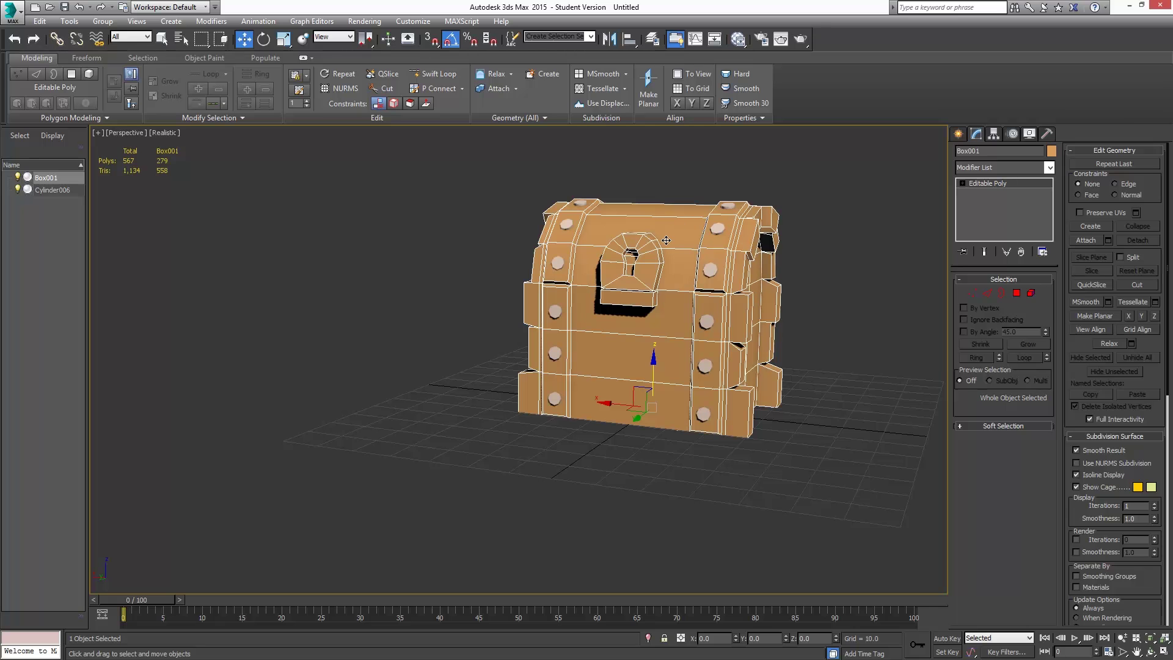
alt+middle_drag(666, 240, 948, 185)
Try a Taper modifier on the chest with an amount of -0.16, test its curve, and remove the modifier
click(1051, 170)
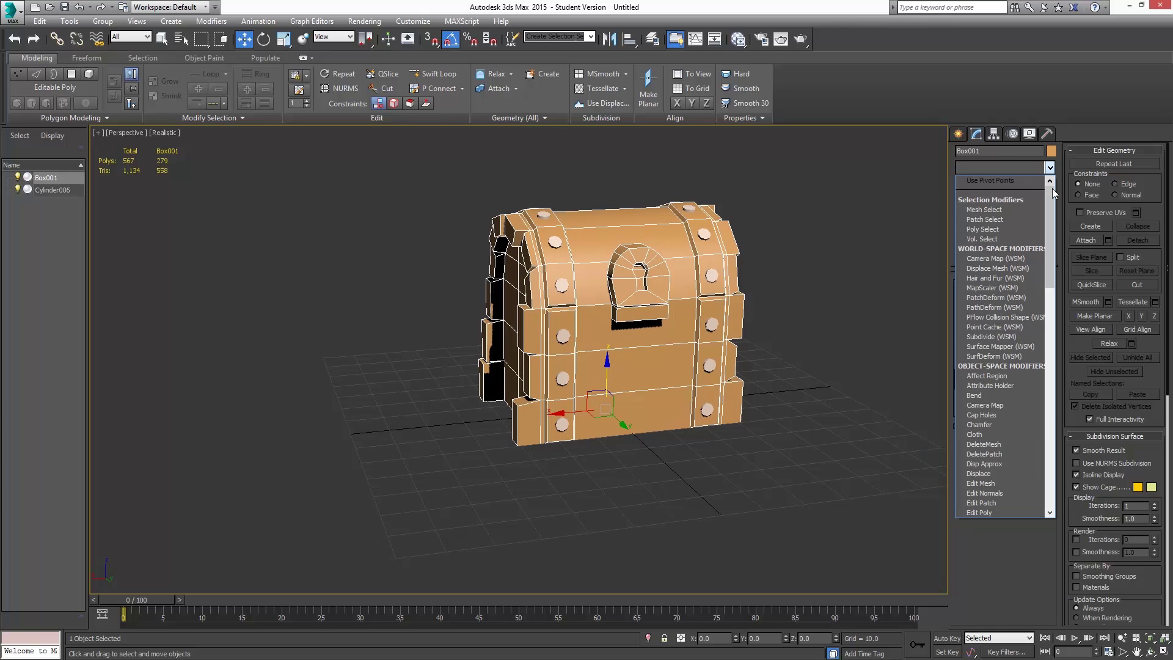
drag(1052, 192, 1051, 409)
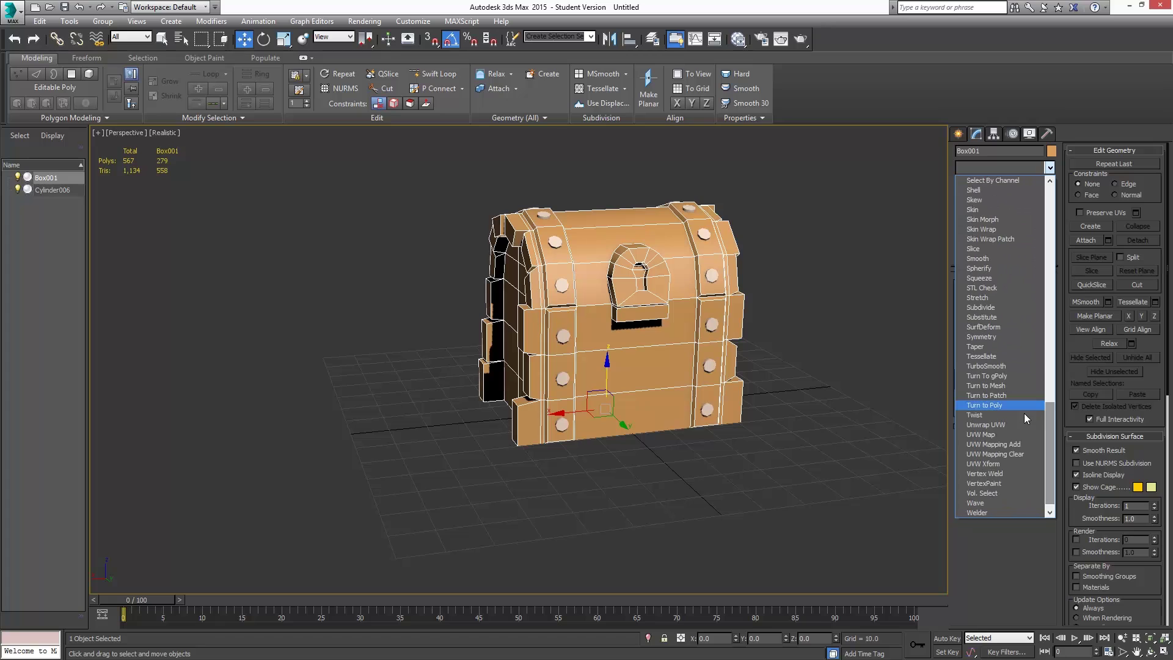
click(976, 347)
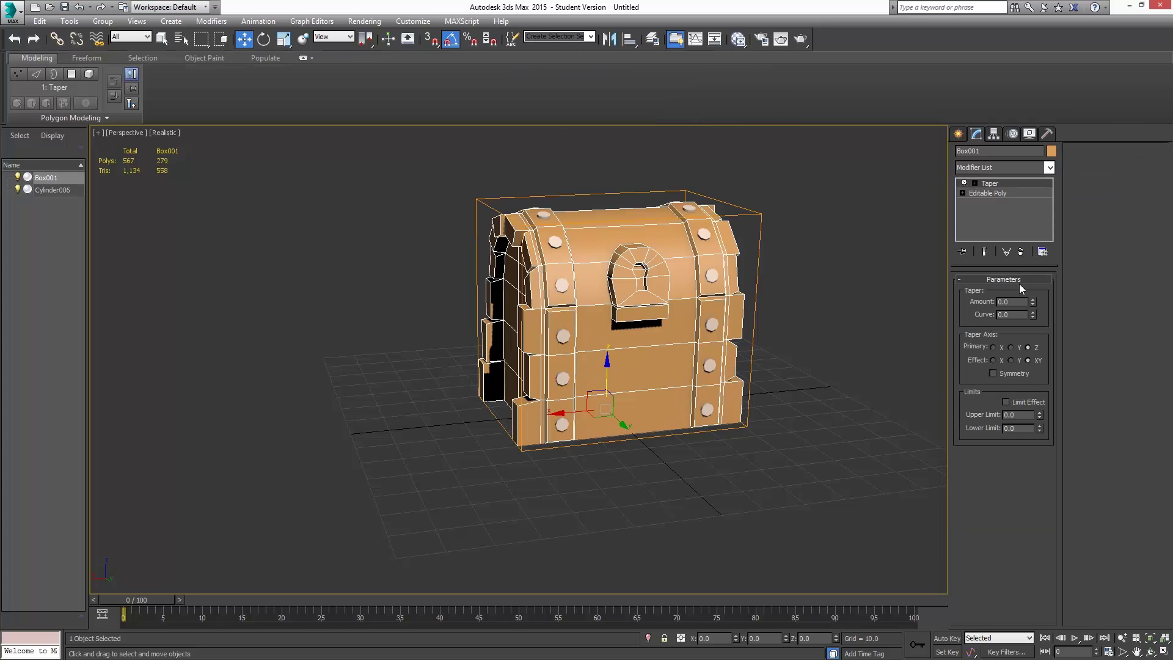
drag(1033, 299, 1020, 310)
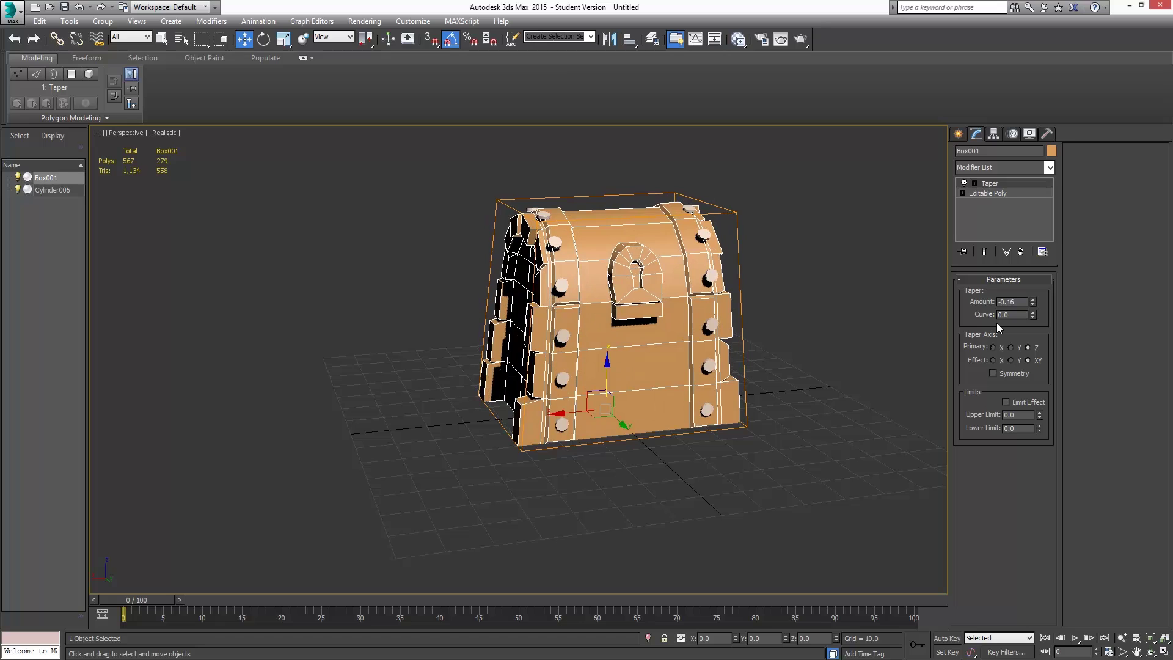
mouse_move(1031, 316)
mouse_down()
mouse_move(1031, 235)
mouse_move(1027, 349)
mouse_move(1027, 330)
mouse_up()
right_click(1027, 330)
alt+middle_drag(543, 325, 538, 331)
scroll(568, 336, up, 3)
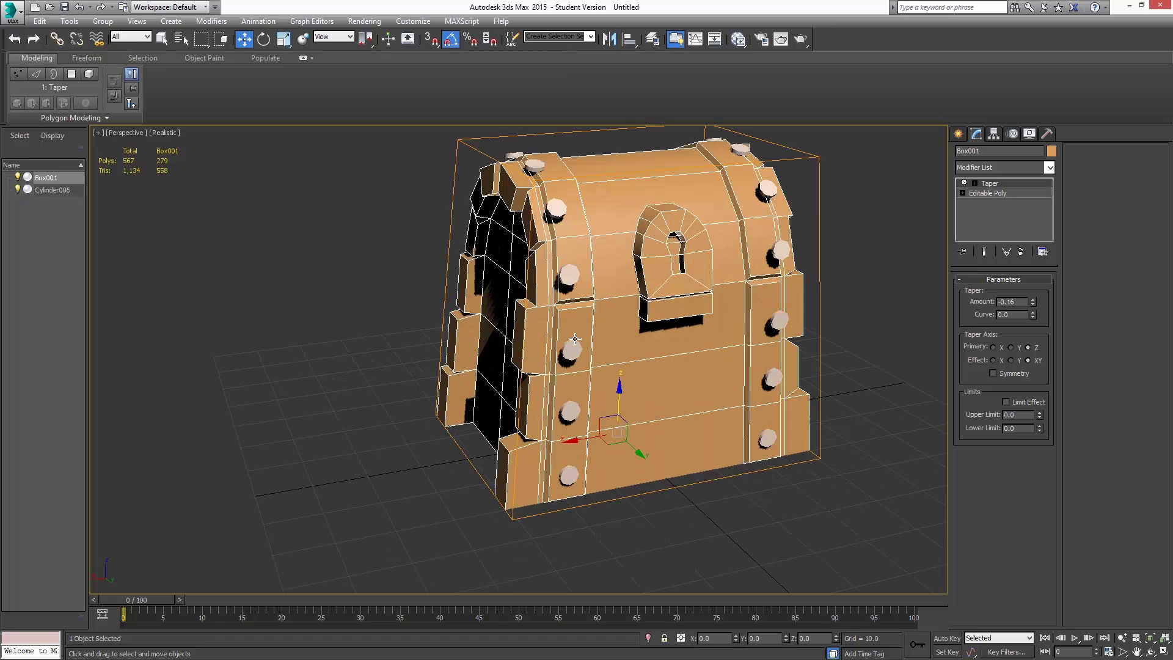
click(1021, 251)
click(1050, 167)
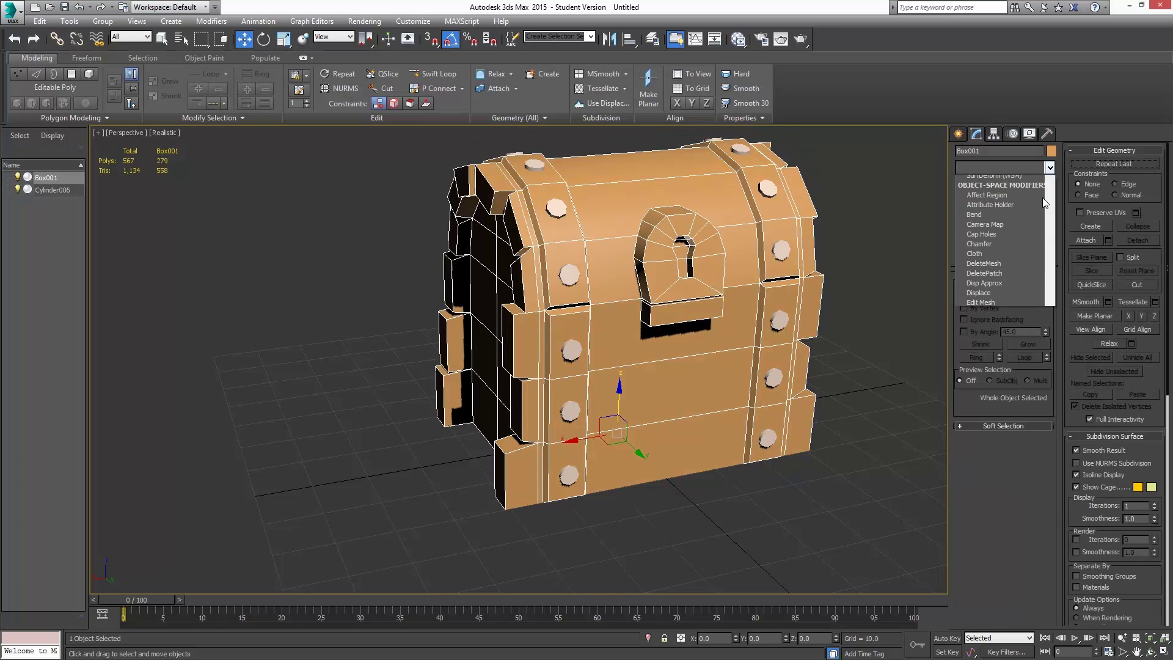
scroll(986, 454, down, 2)
scroll(986, 453, down, 3)
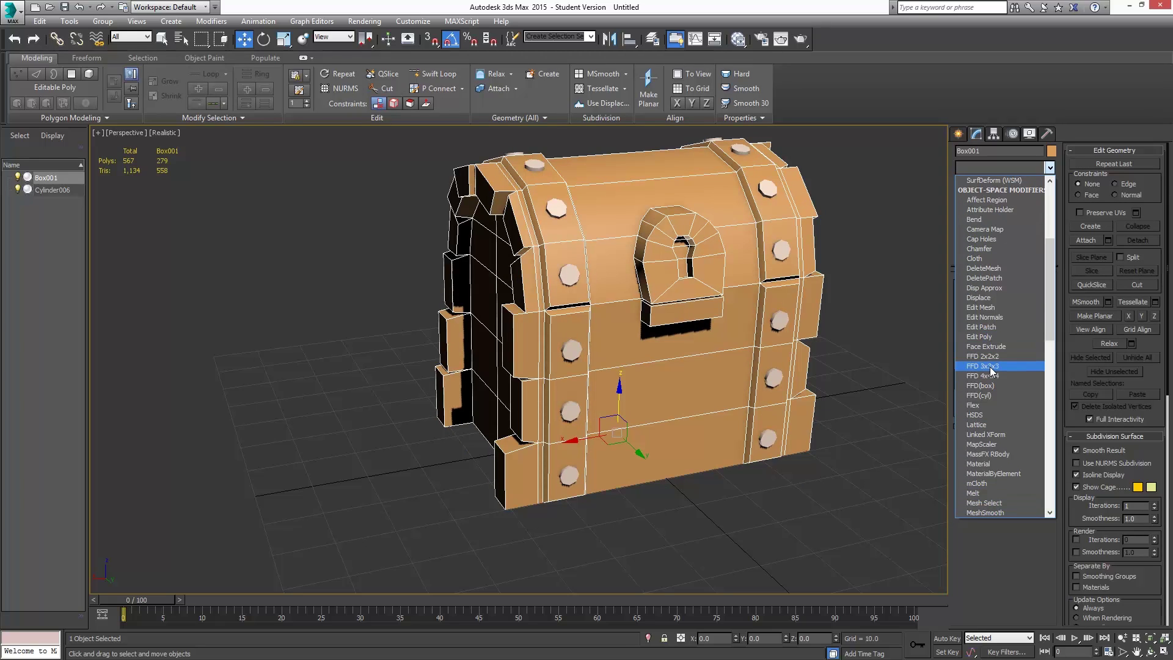
click(934, 87)
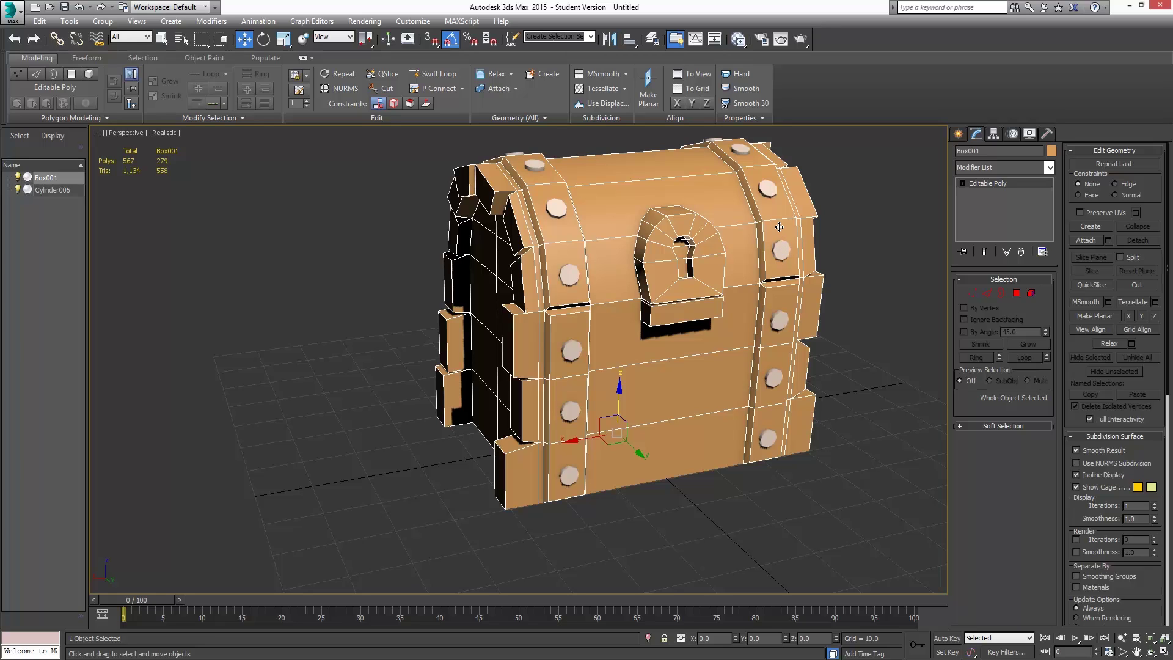
Attach the rivets object to the chest so both form one editable poly
click(1090, 241)
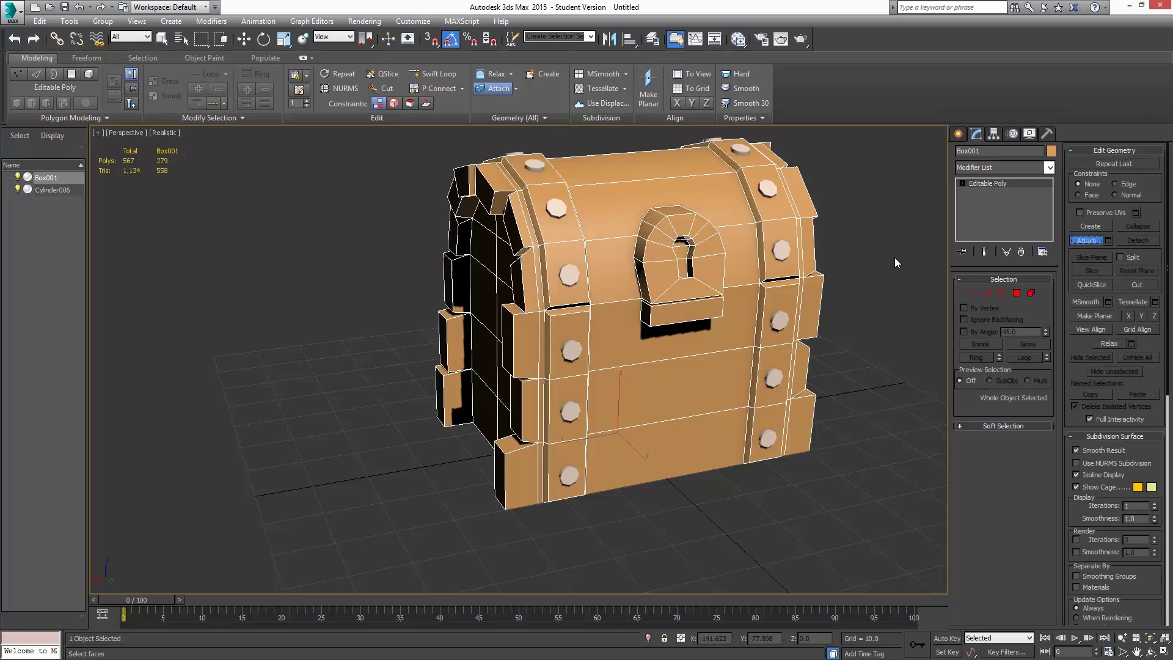
click(782, 252)
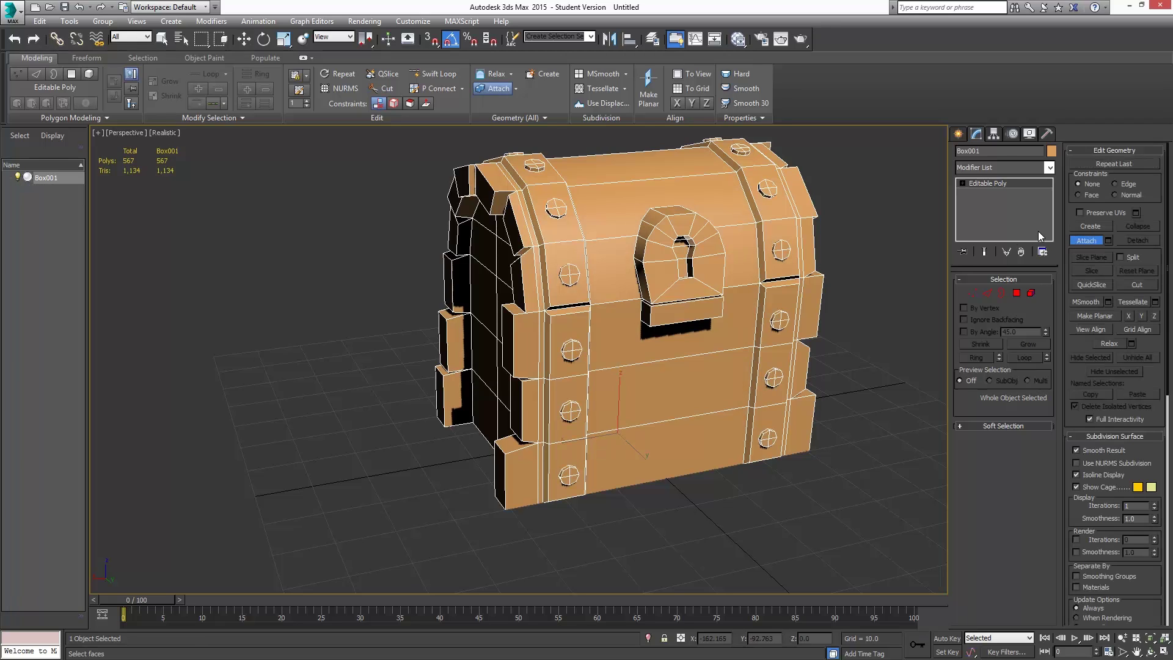
click(1086, 241)
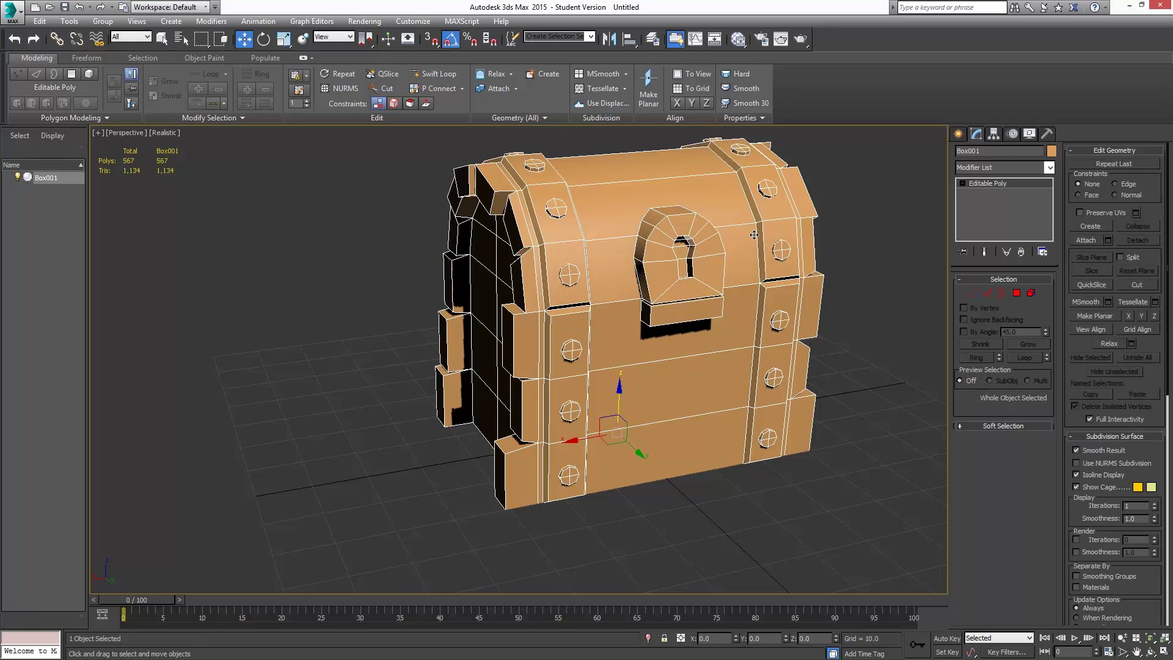
Apply an FFD 3x3x3 modifier to the chest and expand its sub-object levels
click(1050, 168)
drag(1050, 213, 1047, 289)
click(979, 279)
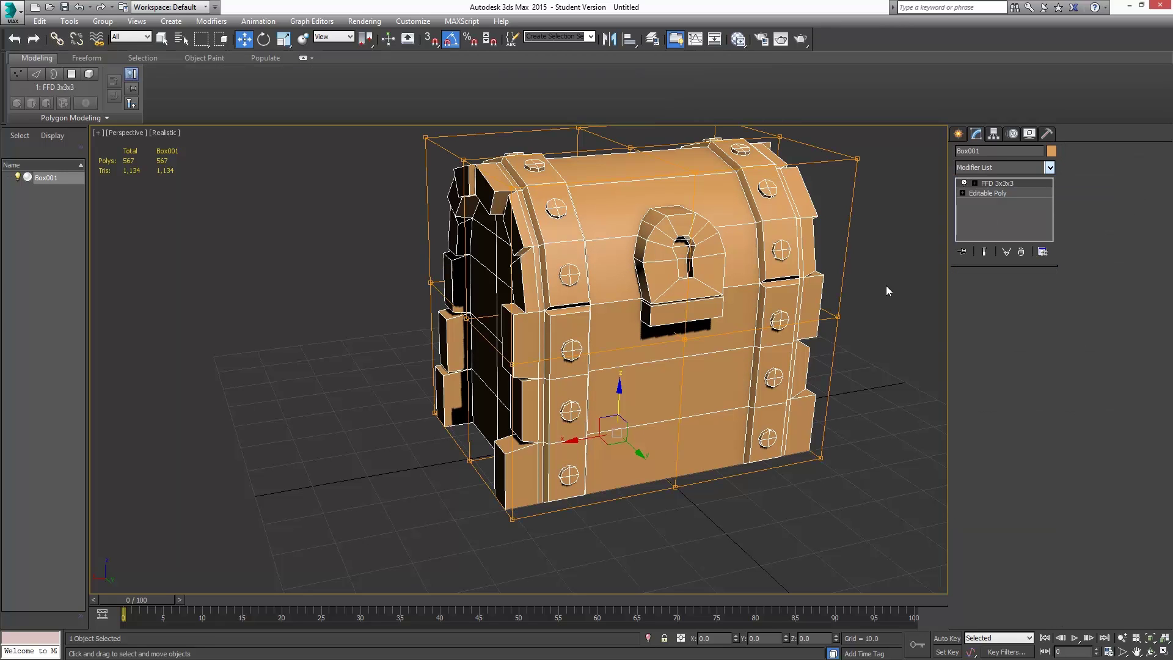
click(975, 184)
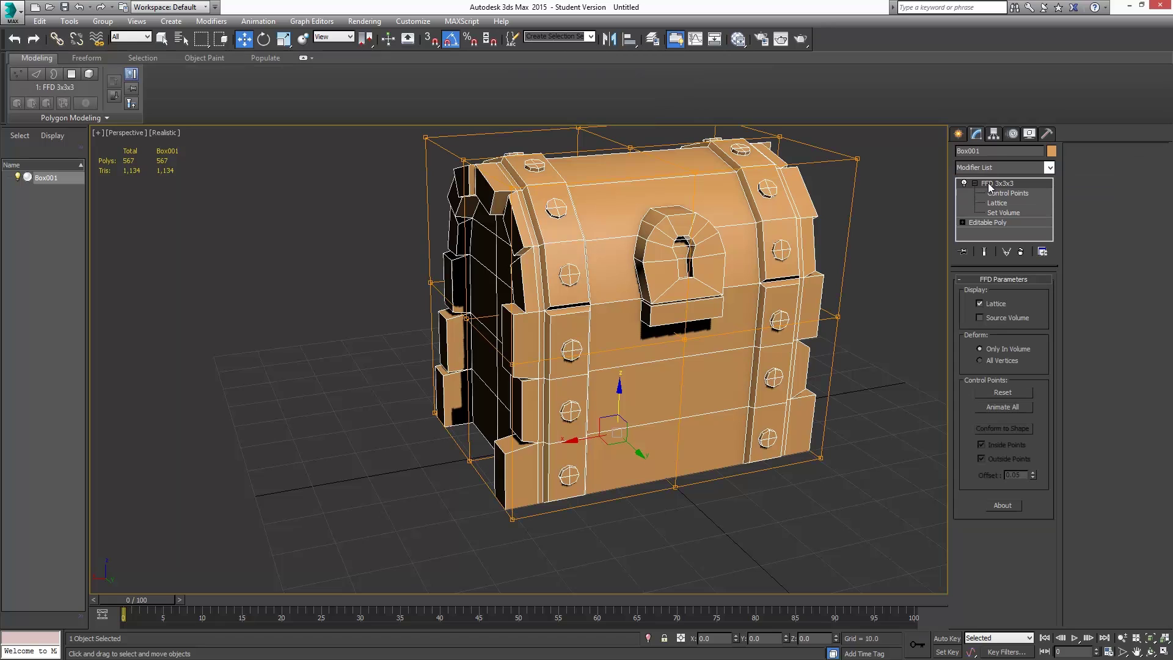
Scale the top row of the FFD lattice's control points inward along the chest's width to narrow the lid
click(1003, 193)
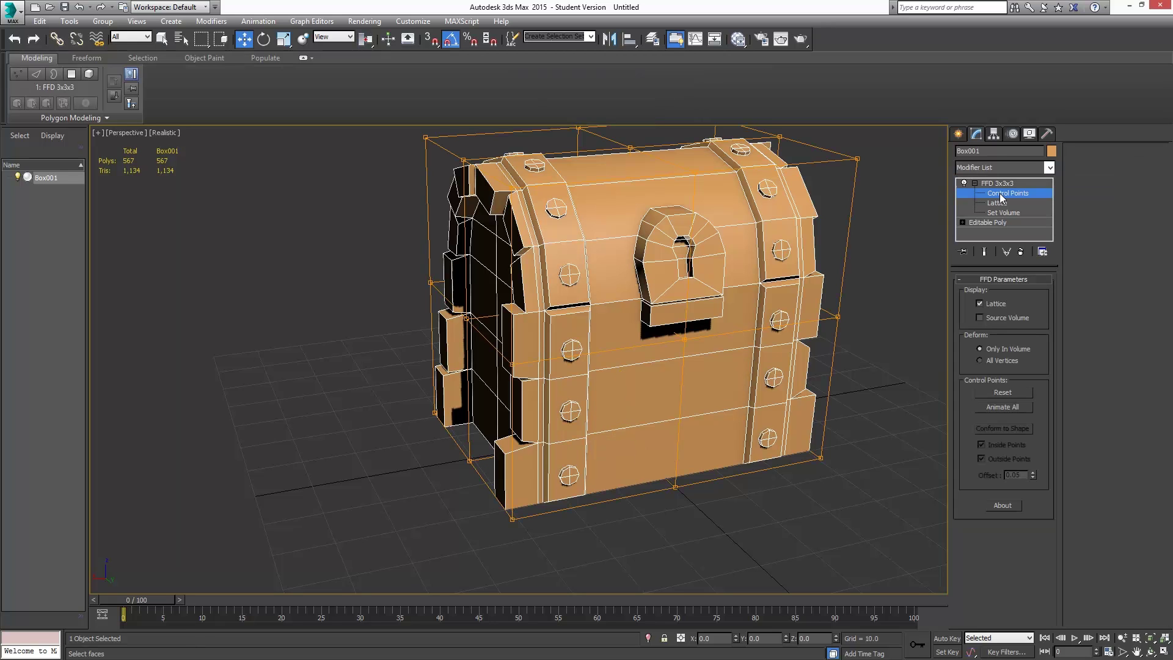
alt+middle_drag(746, 295, 660, 293)
drag(356, 148, 881, 240)
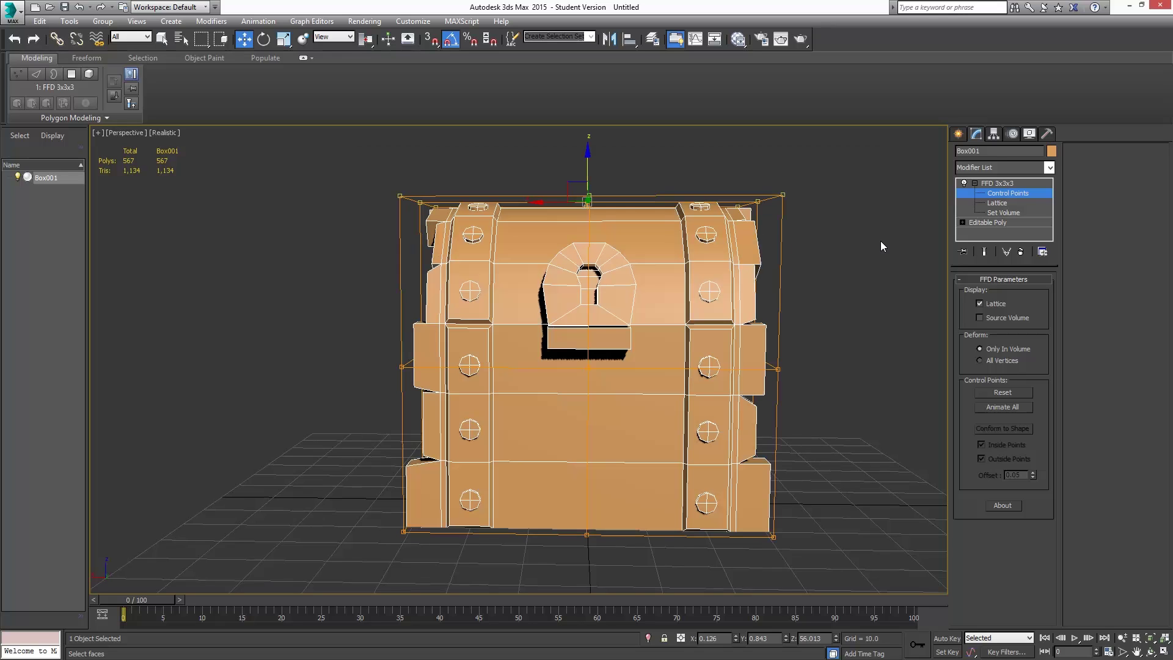
click(283, 39)
drag(644, 205, 628, 204)
alt+middle_drag(581, 329, 580, 315)
Scale the middle row of FFD control points inward along the width to narrow the chest's midsection
drag(359, 311, 592, 367)
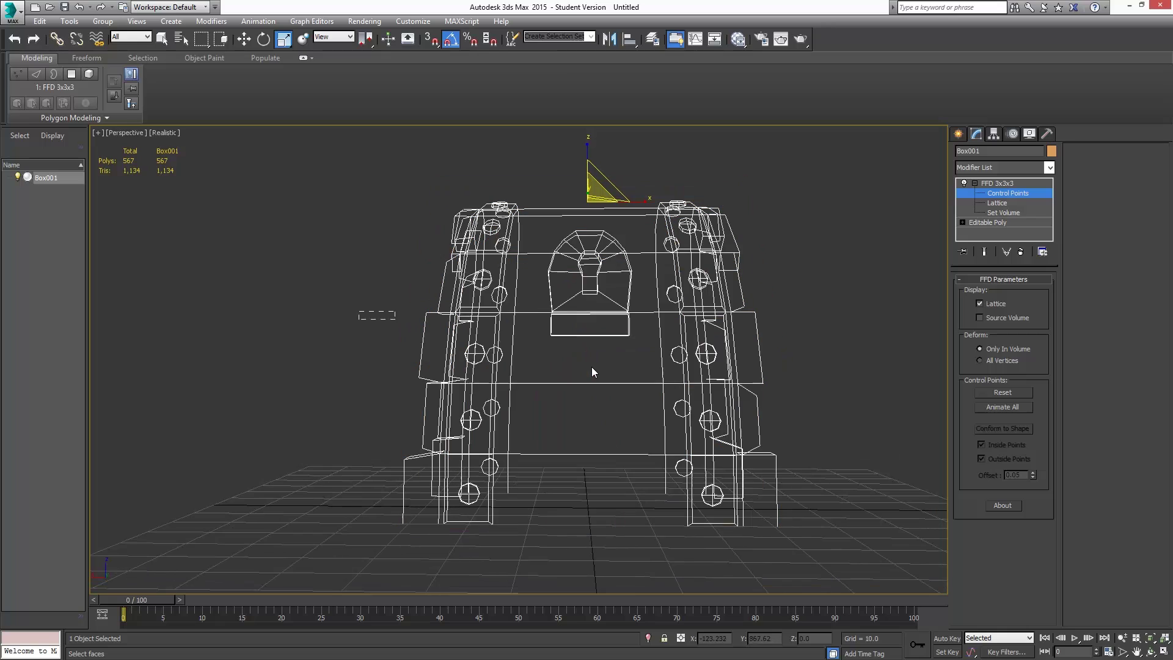
drag(922, 404, 922, 405)
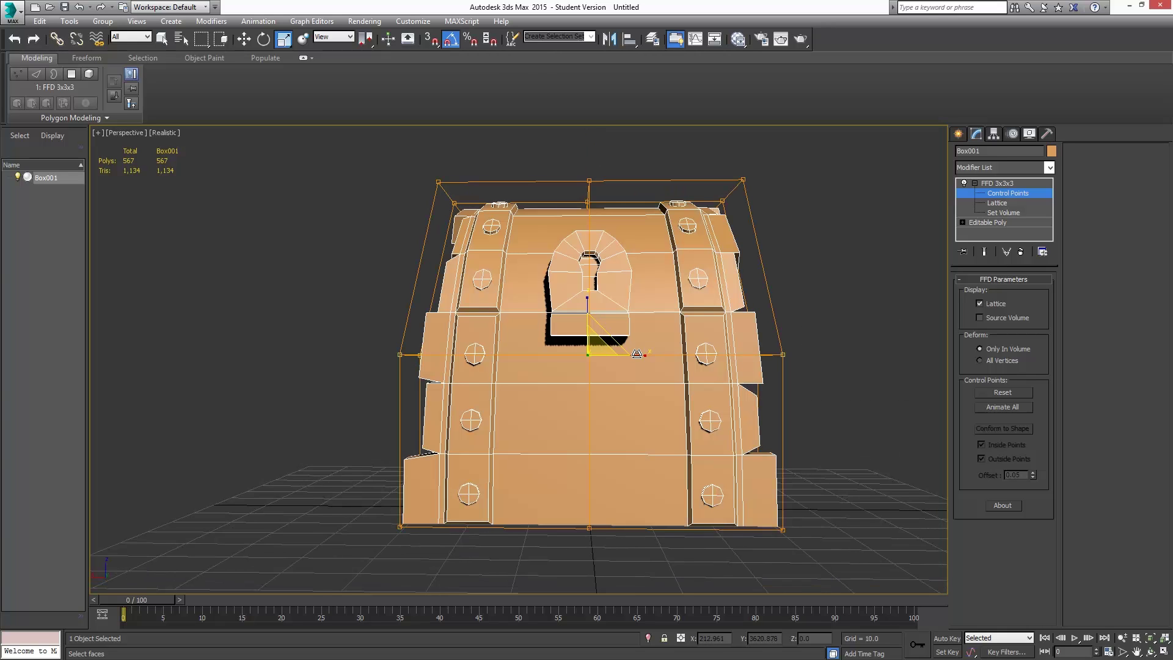
drag(637, 353, 803, 435)
middle_drag(845, 463, 840, 424)
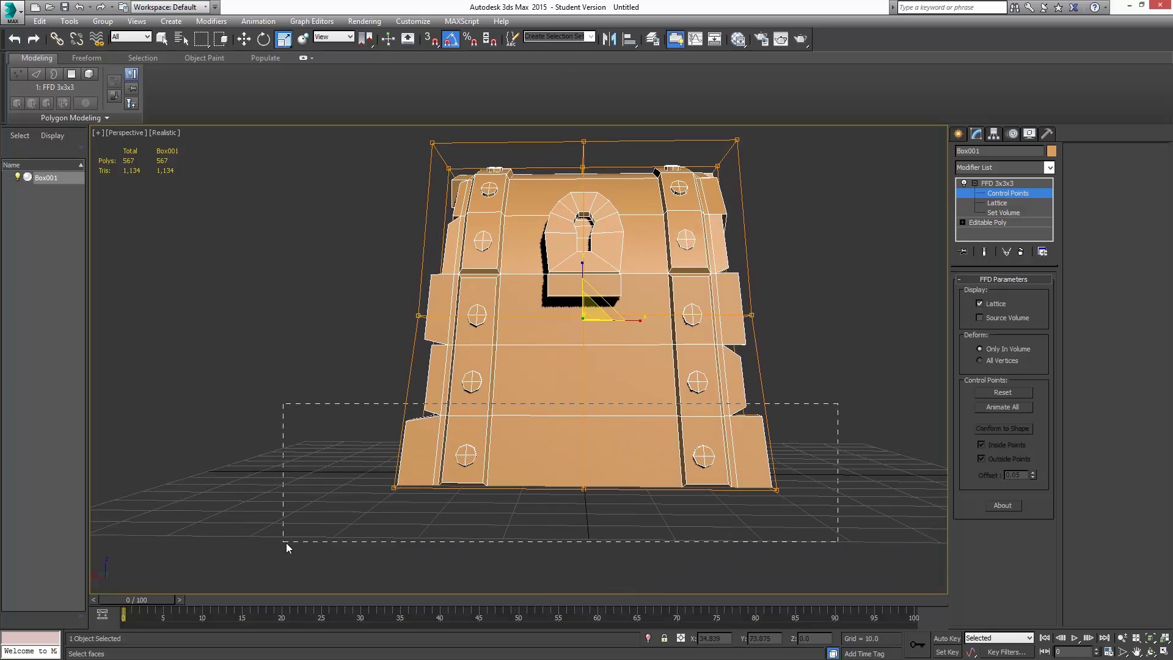
Scale the bottom row of FFD control points outward in width and depth to flare the chest's base
drag(286, 543, 286, 542)
drag(644, 482, 641, 382)
alt+middle_drag(641, 384, 745, 392)
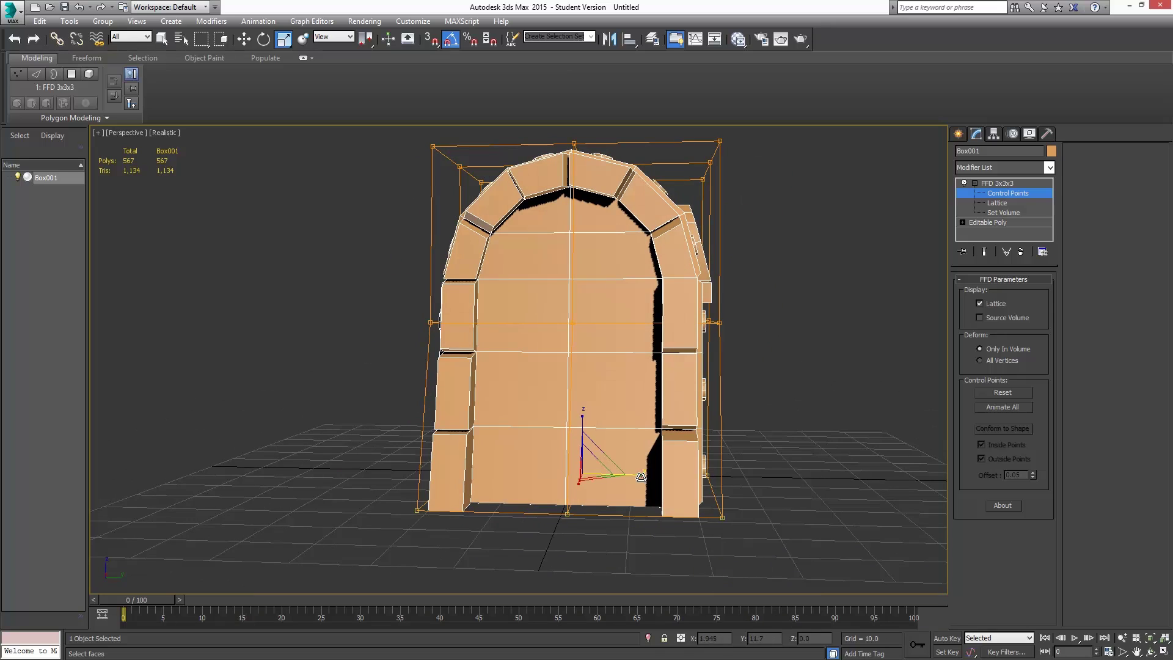
drag(643, 476, 662, 445)
alt+middle_drag(791, 361, 715, 337)
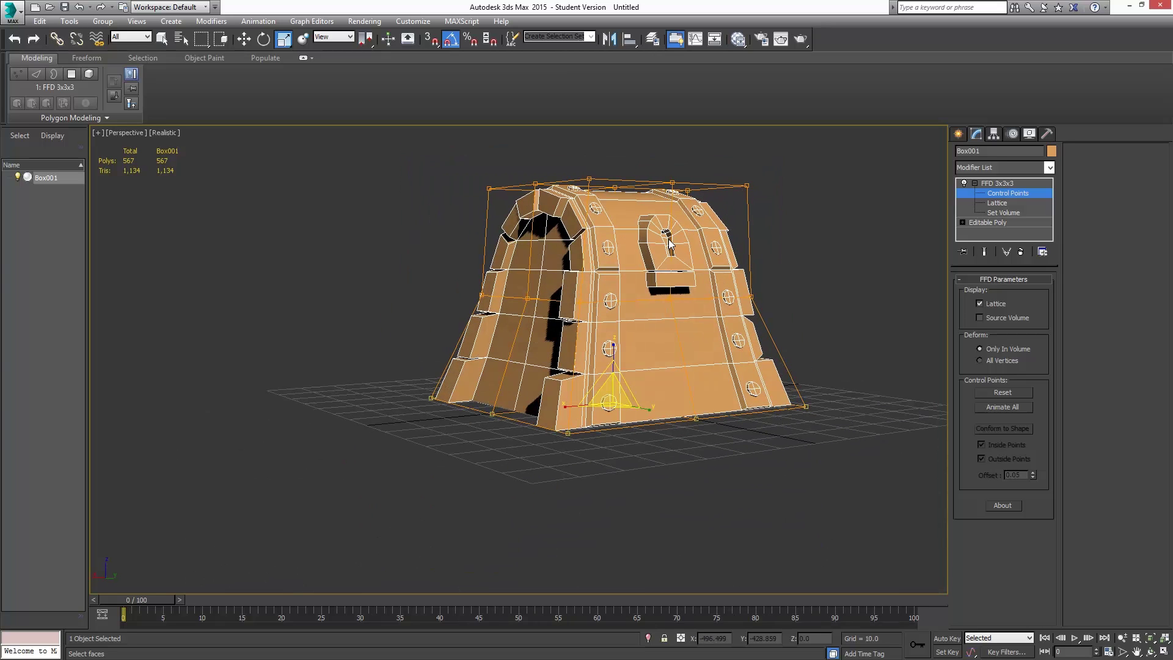
Move the top and middle rows of FFD control points down together to make the chest shorter
alt+middle_drag(670, 244, 648, 279)
drag(470, 153, 721, 267)
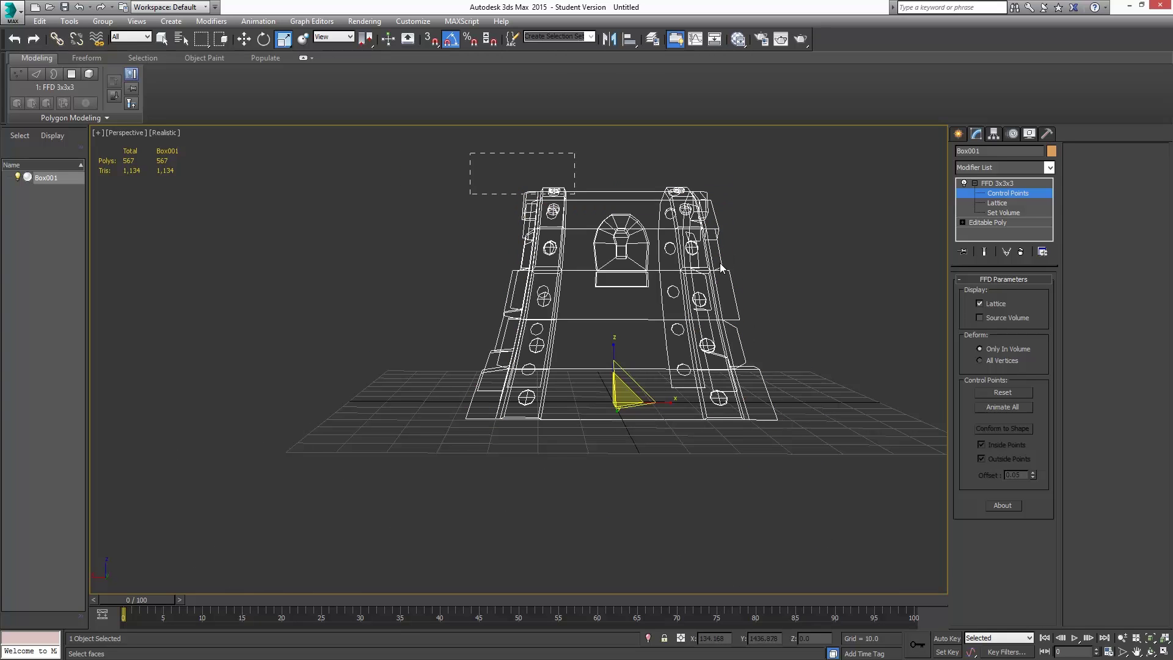
drag(805, 343, 807, 339)
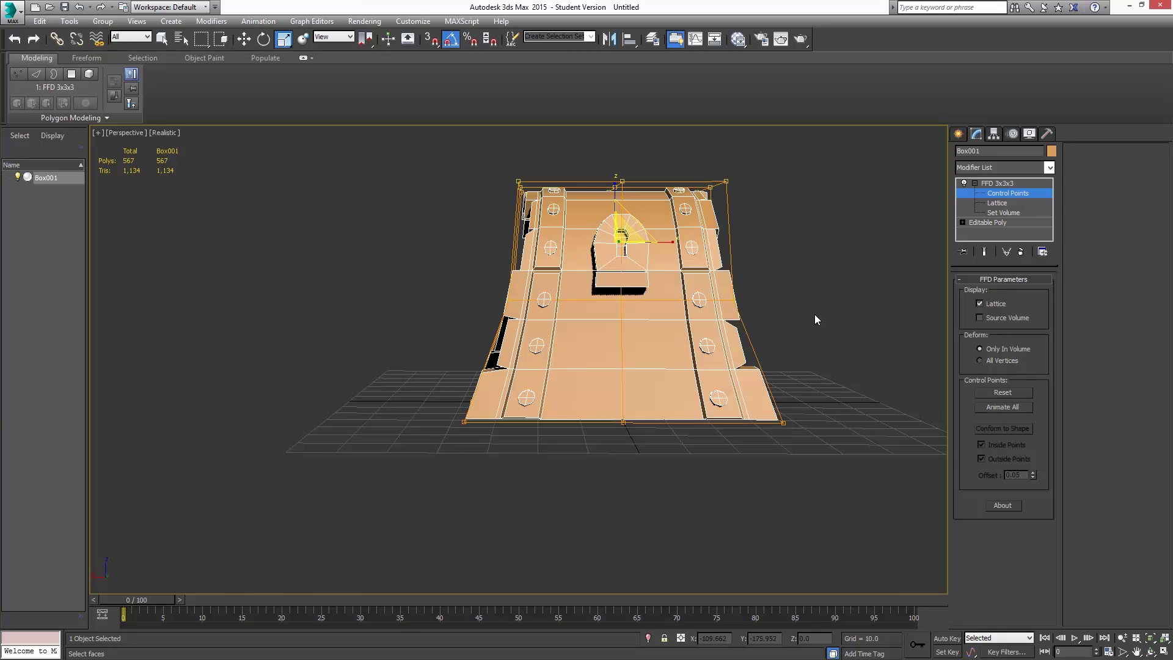
click(244, 39)
drag(614, 203, 613, 224)
mouse_move(574, 275)
alt+middle_down()
mouse_move(607, 283)
mouse_move(577, 284)
alt+middle_up()
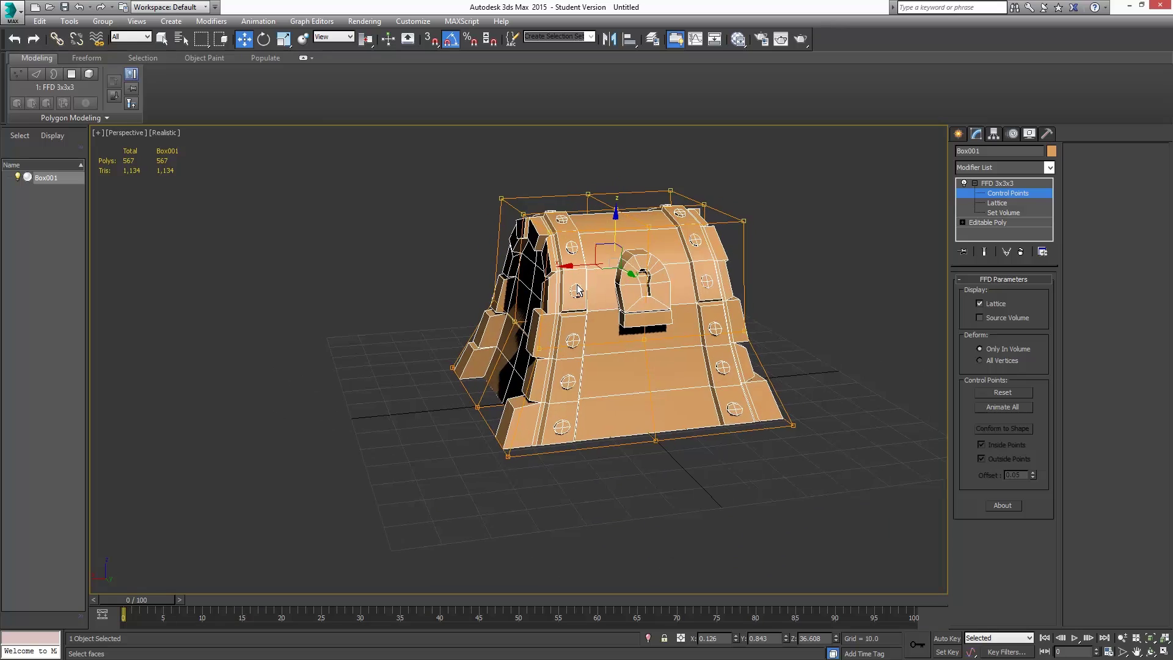
alt+middle_drag(570, 284, 560, 277)
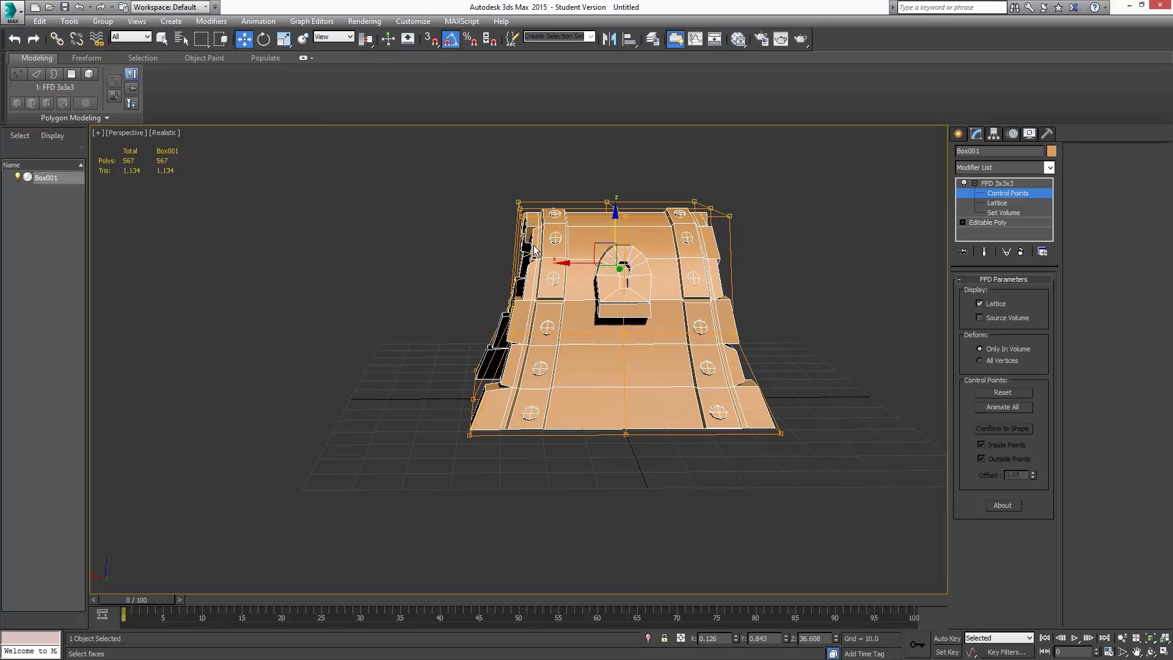
Scale the top corner control points of the FFD lattice outward along the width to widen the lid's ends
click(517, 200)
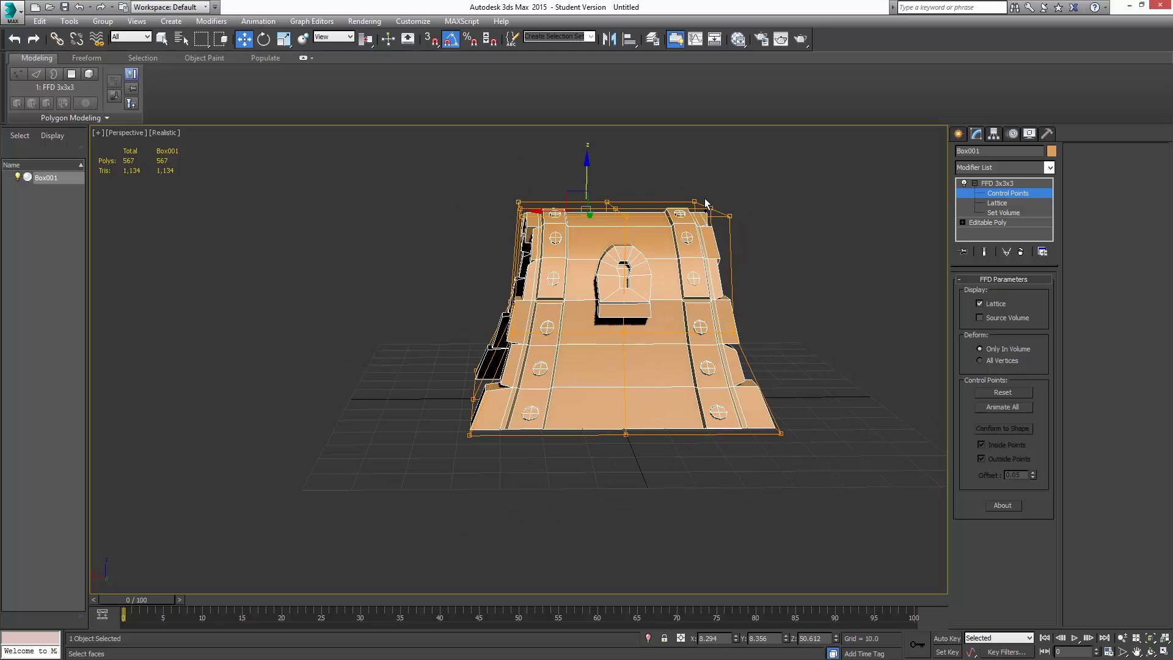
ctrl+click(728, 216)
click(290, 40)
drag(556, 211, 543, 209)
Scale the middle row of FFD control points to refine the chest's waist
alt+middle_drag(541, 232, 730, 372)
ctrl+click(724, 361)
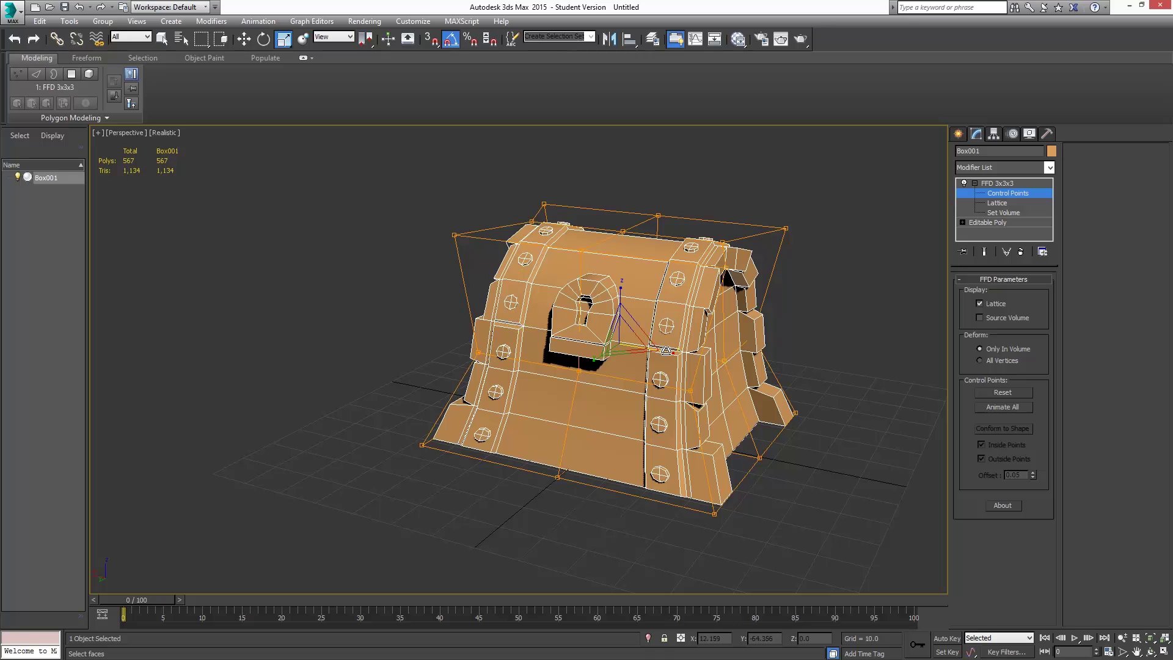
mouse_move(666, 351)
mouse_down()
mouse_move(653, 351)
mouse_move(669, 354)
mouse_up()
Examine the deformed chest from several angles and compare its silhouette with the reference image in Photoshop
alt+middle_drag(708, 379, 788, 392)
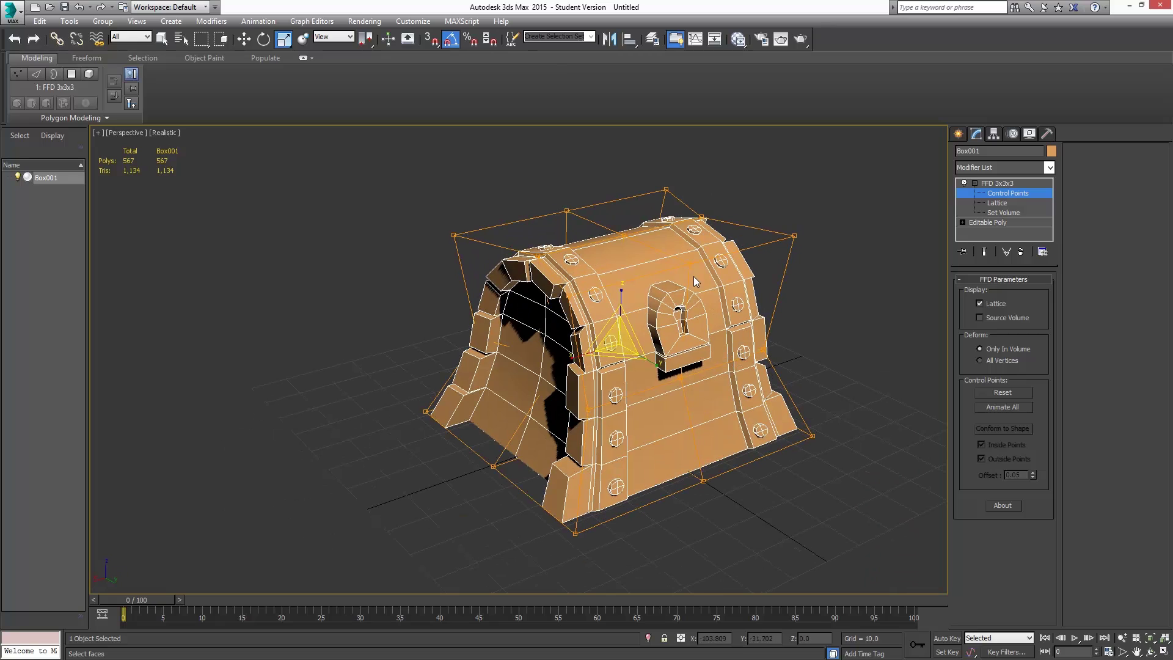
middle_drag(710, 294, 655, 261)
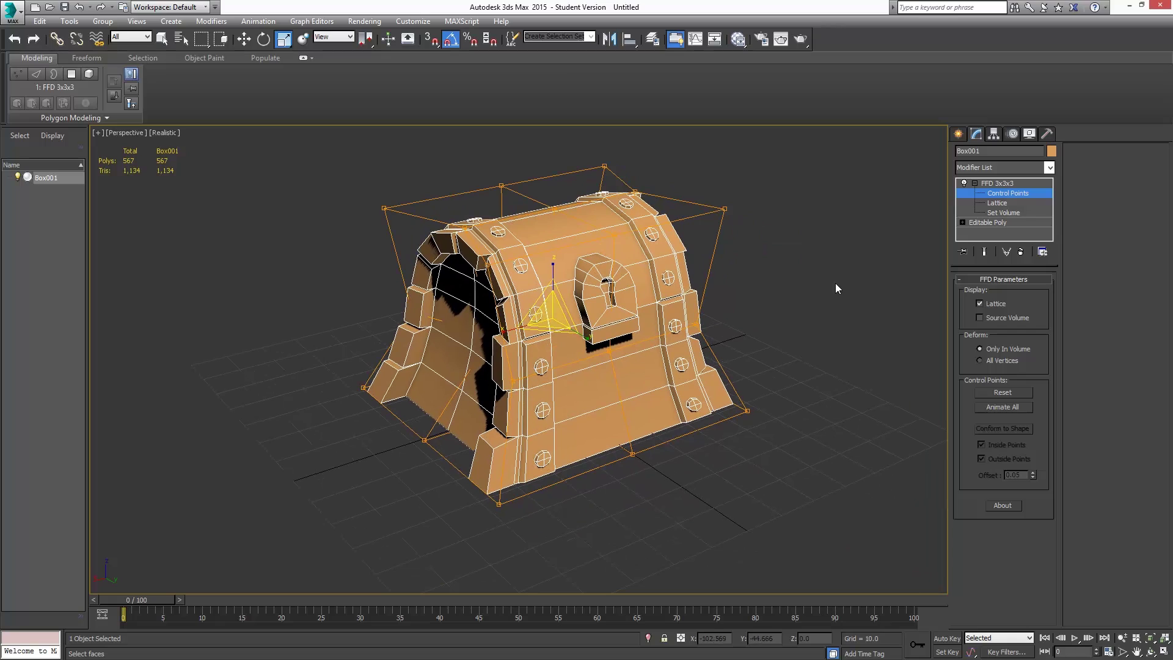
key(alt+Tab)
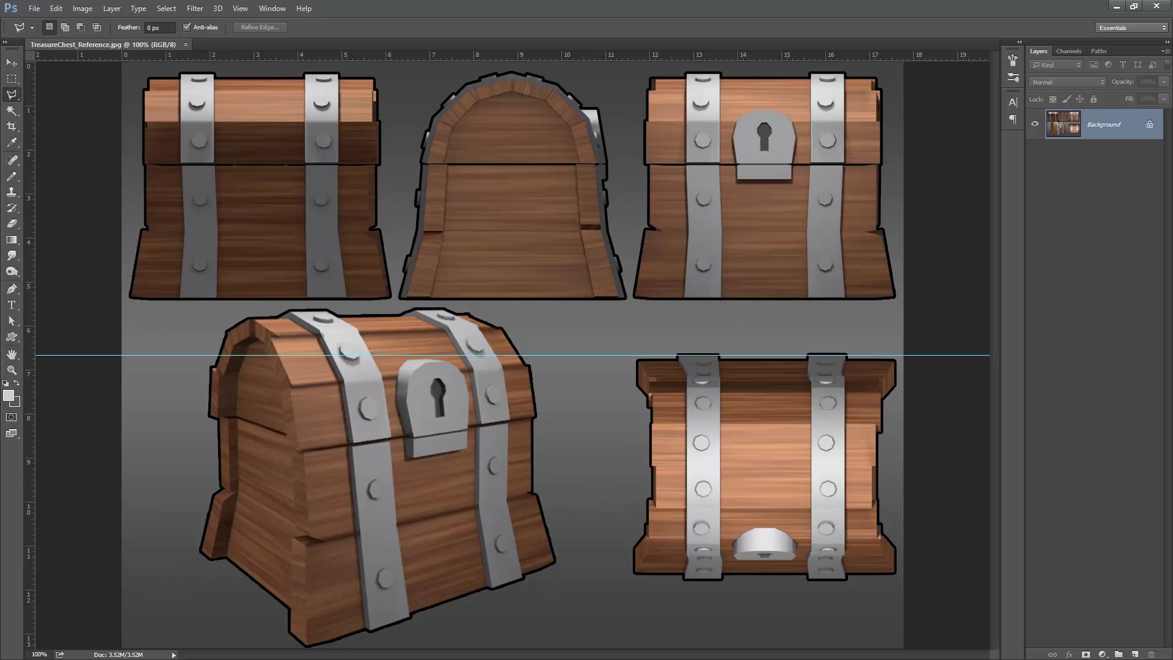
key(alt+Tab)
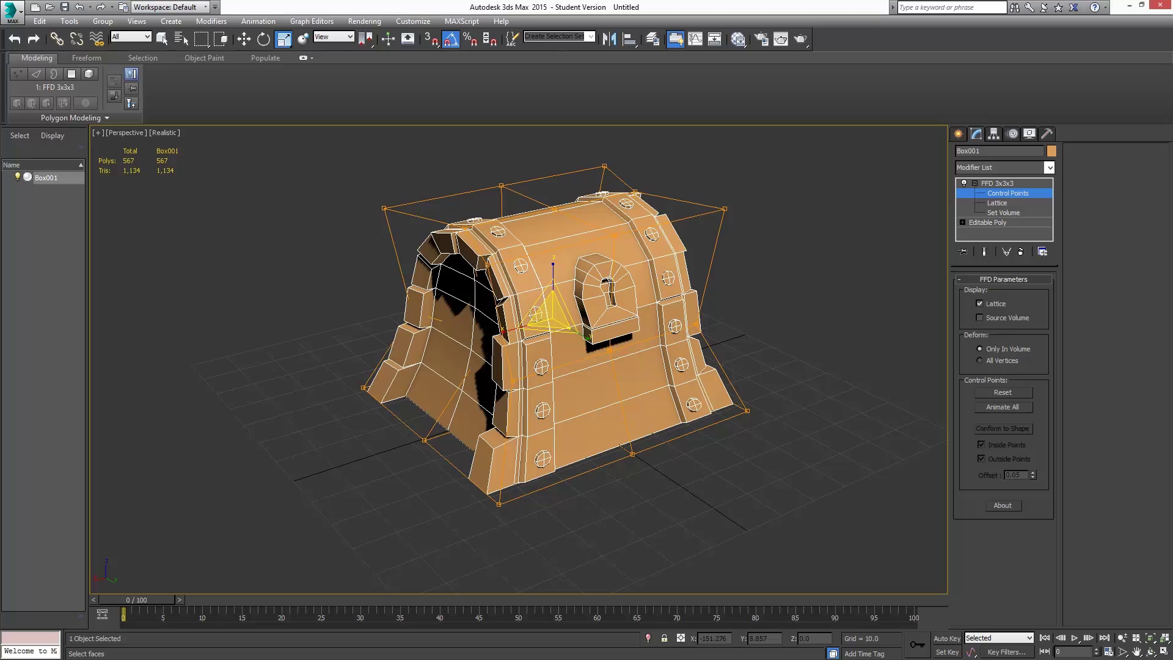